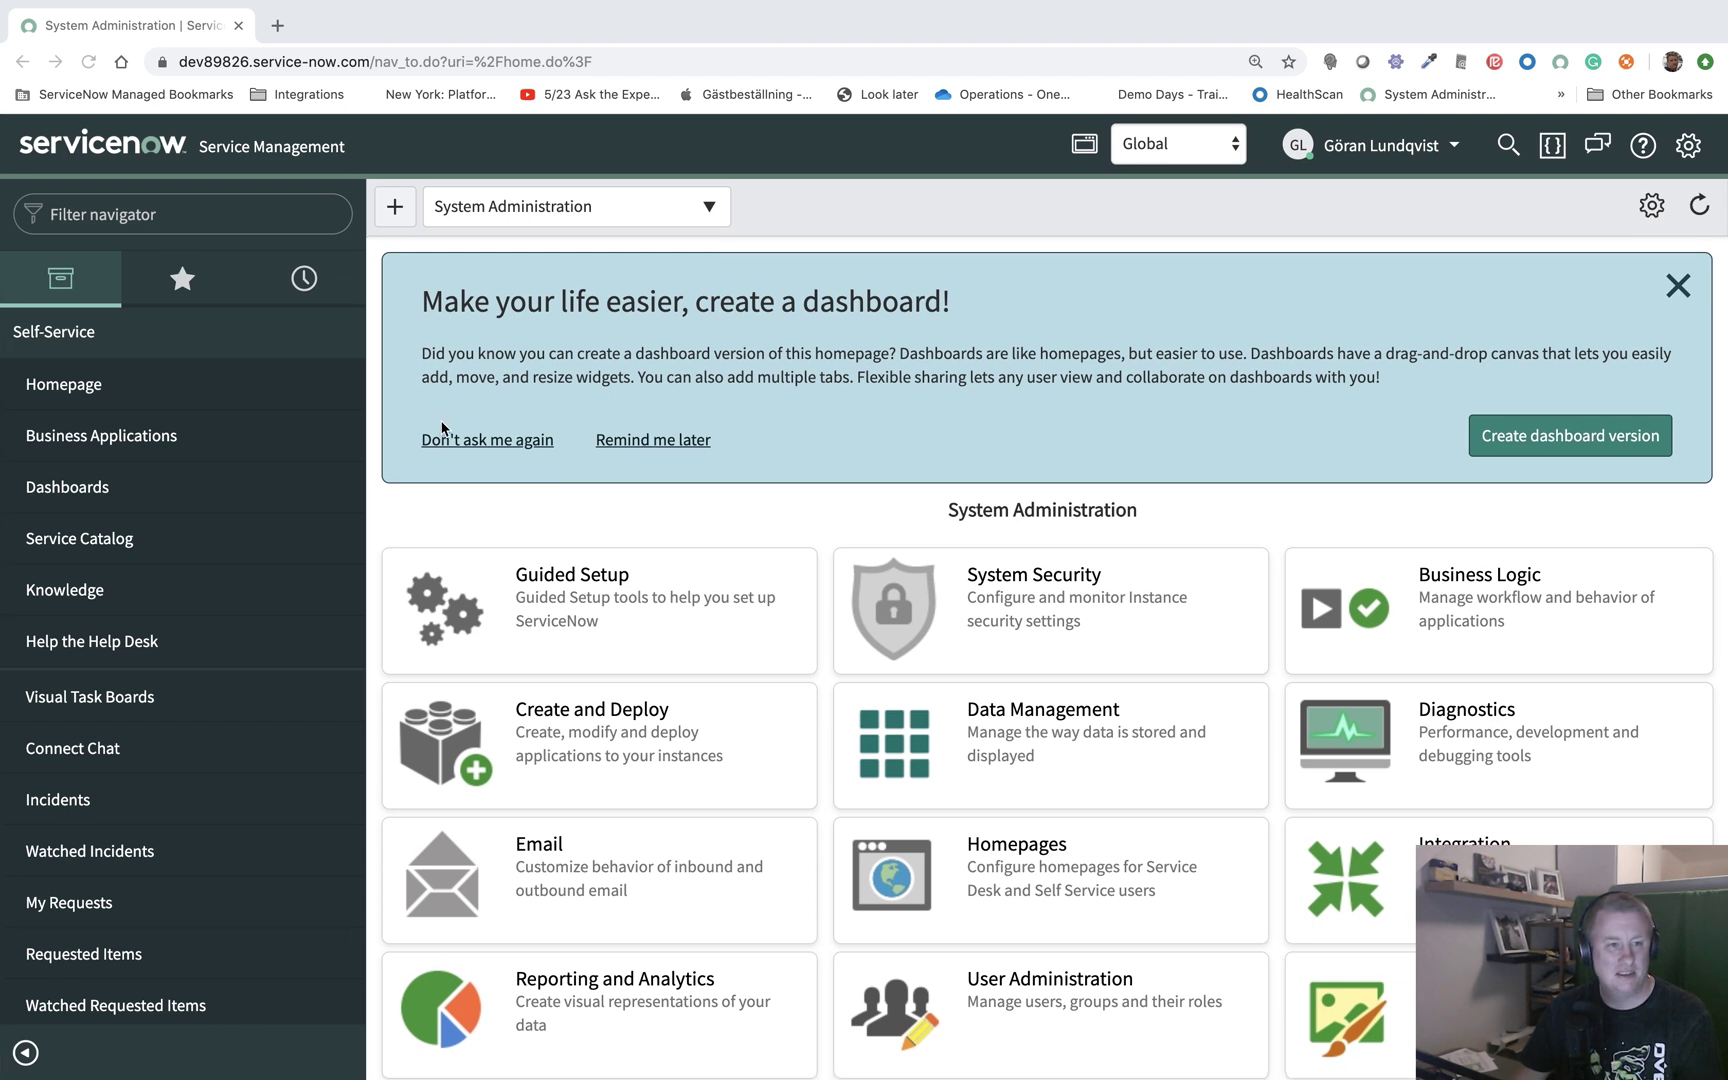
Step: Focus the Filter navigator box and clear the stray letter typed into it
{"action": "scroll", "coordinate": [442, 428], "scroll_direction": "down", "scroll_amount": 1}
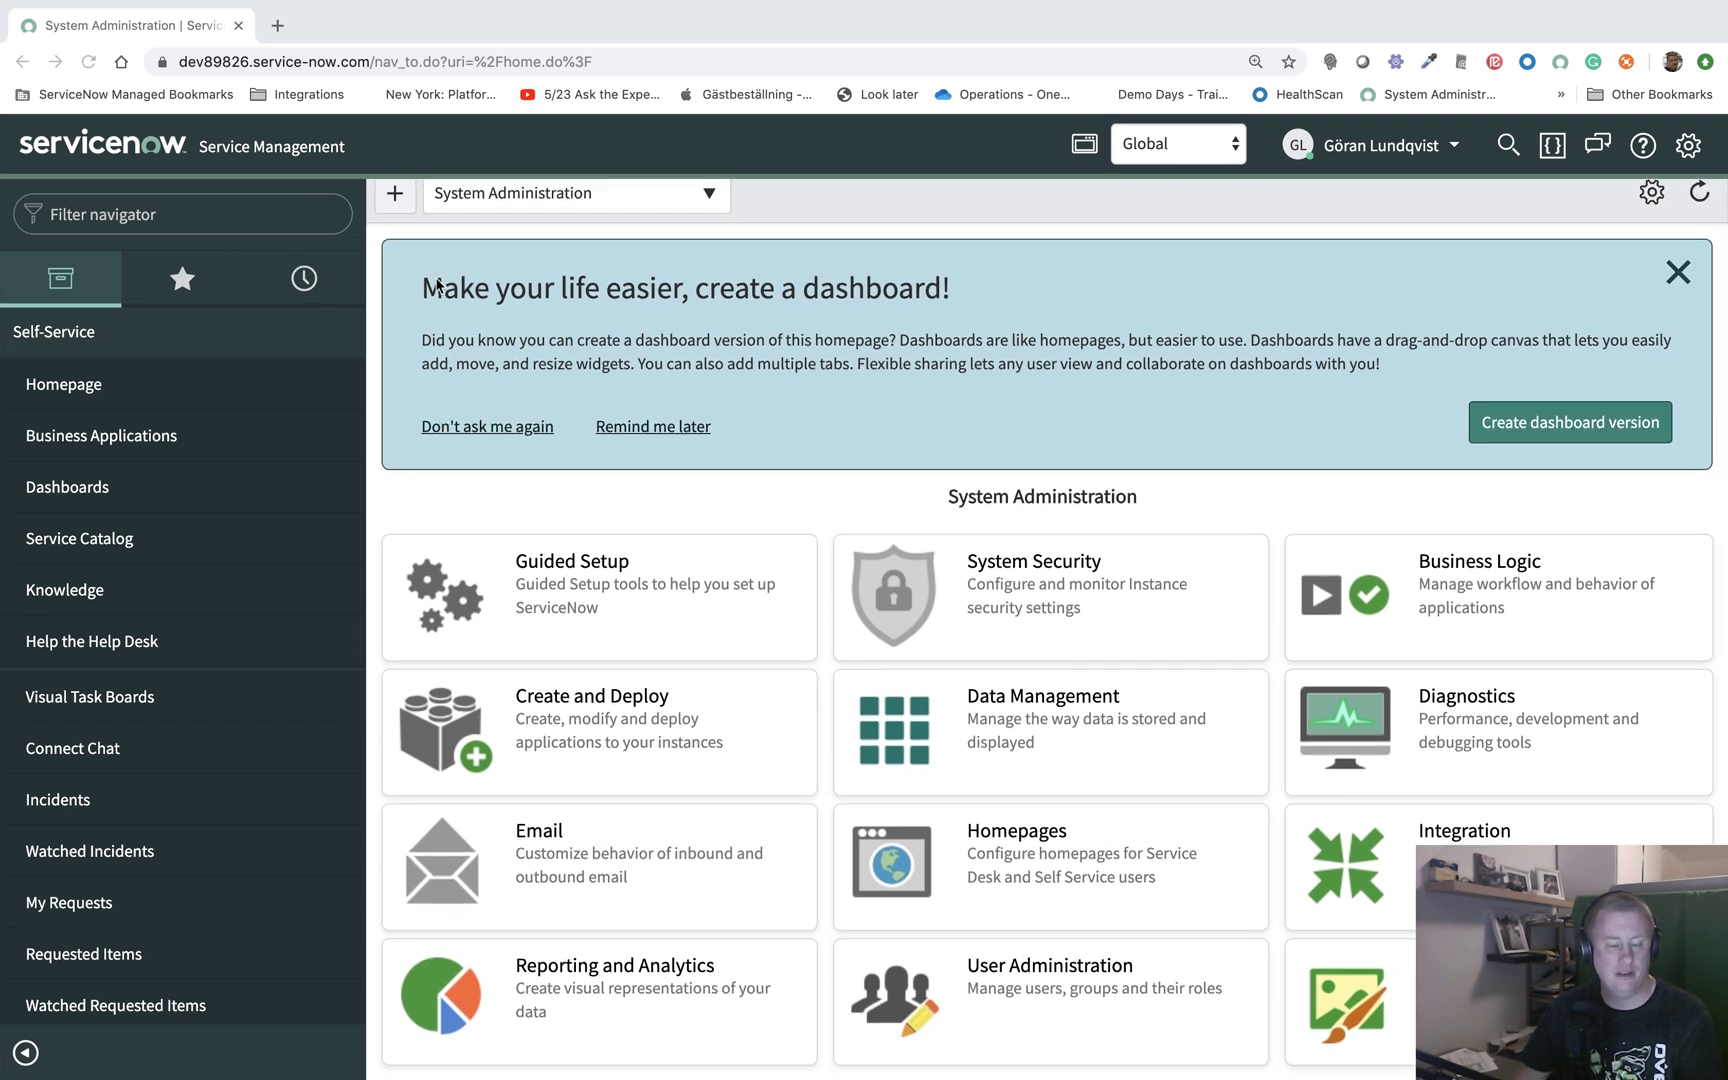
{"action": "scroll", "coordinate": [450, 280], "scroll_direction": "up", "scroll_amount": 1}
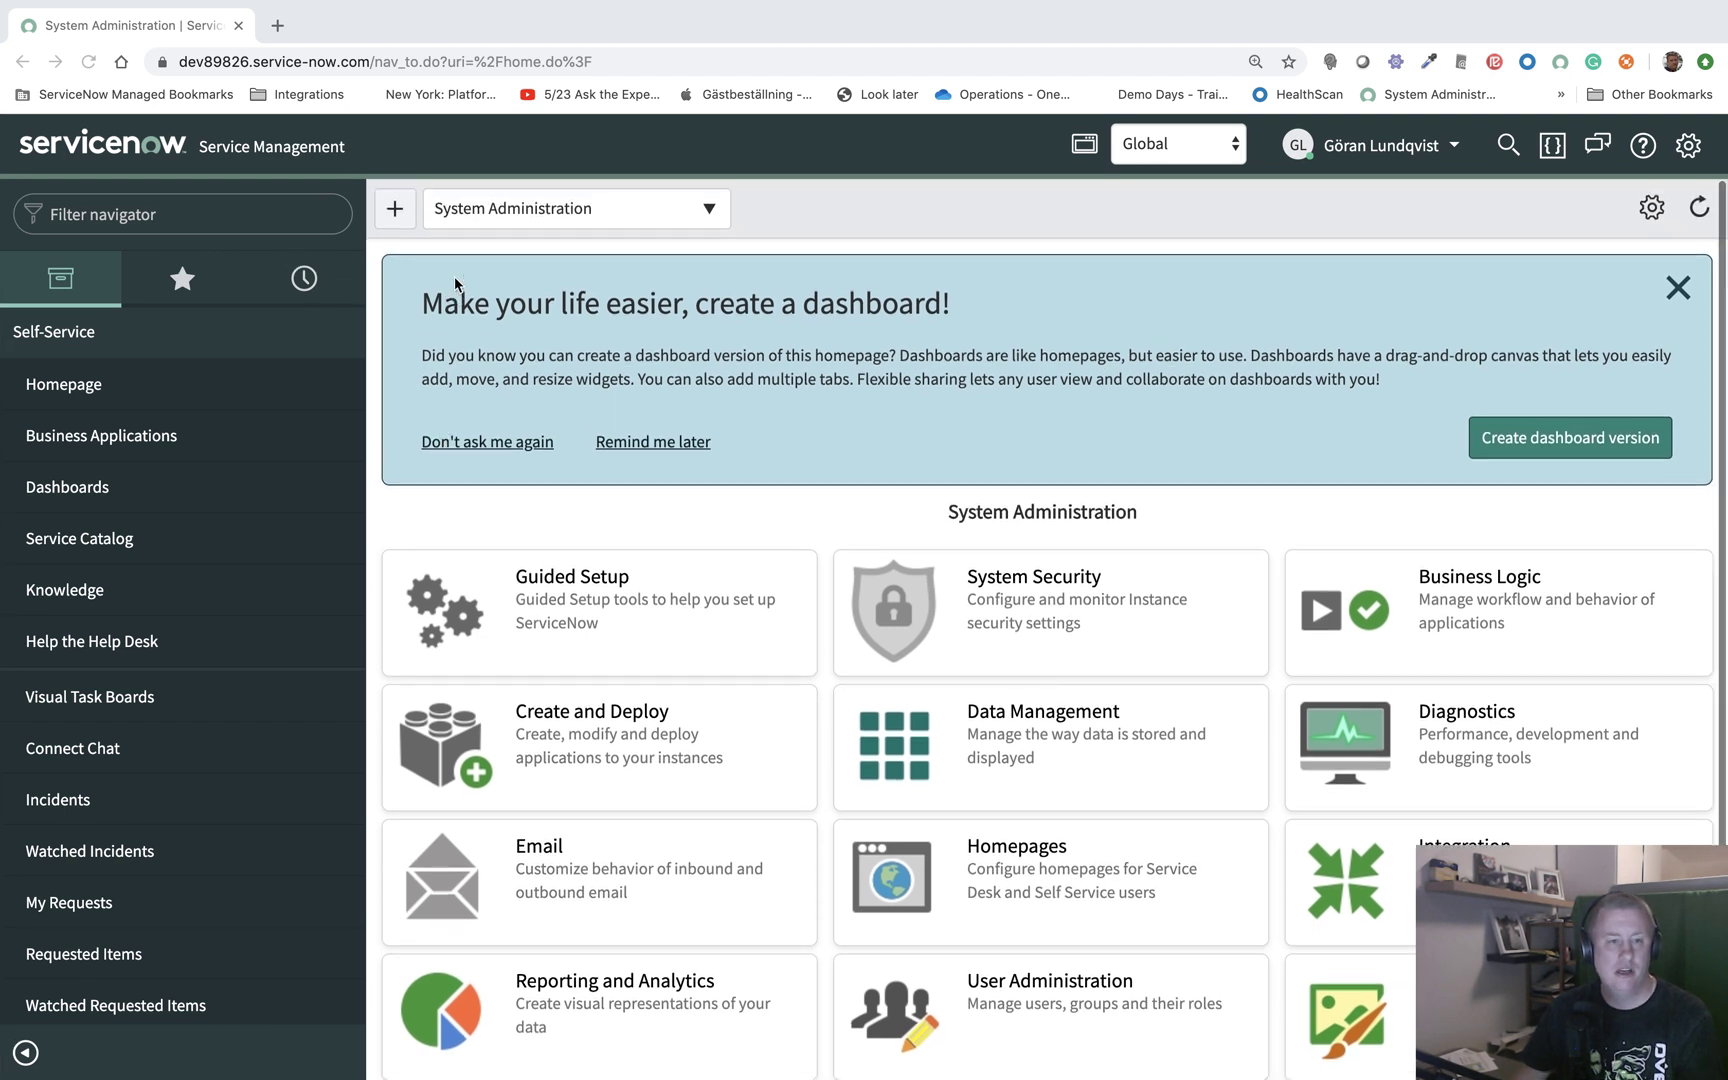
{"action": "left_click", "coordinate": [253, 221]}
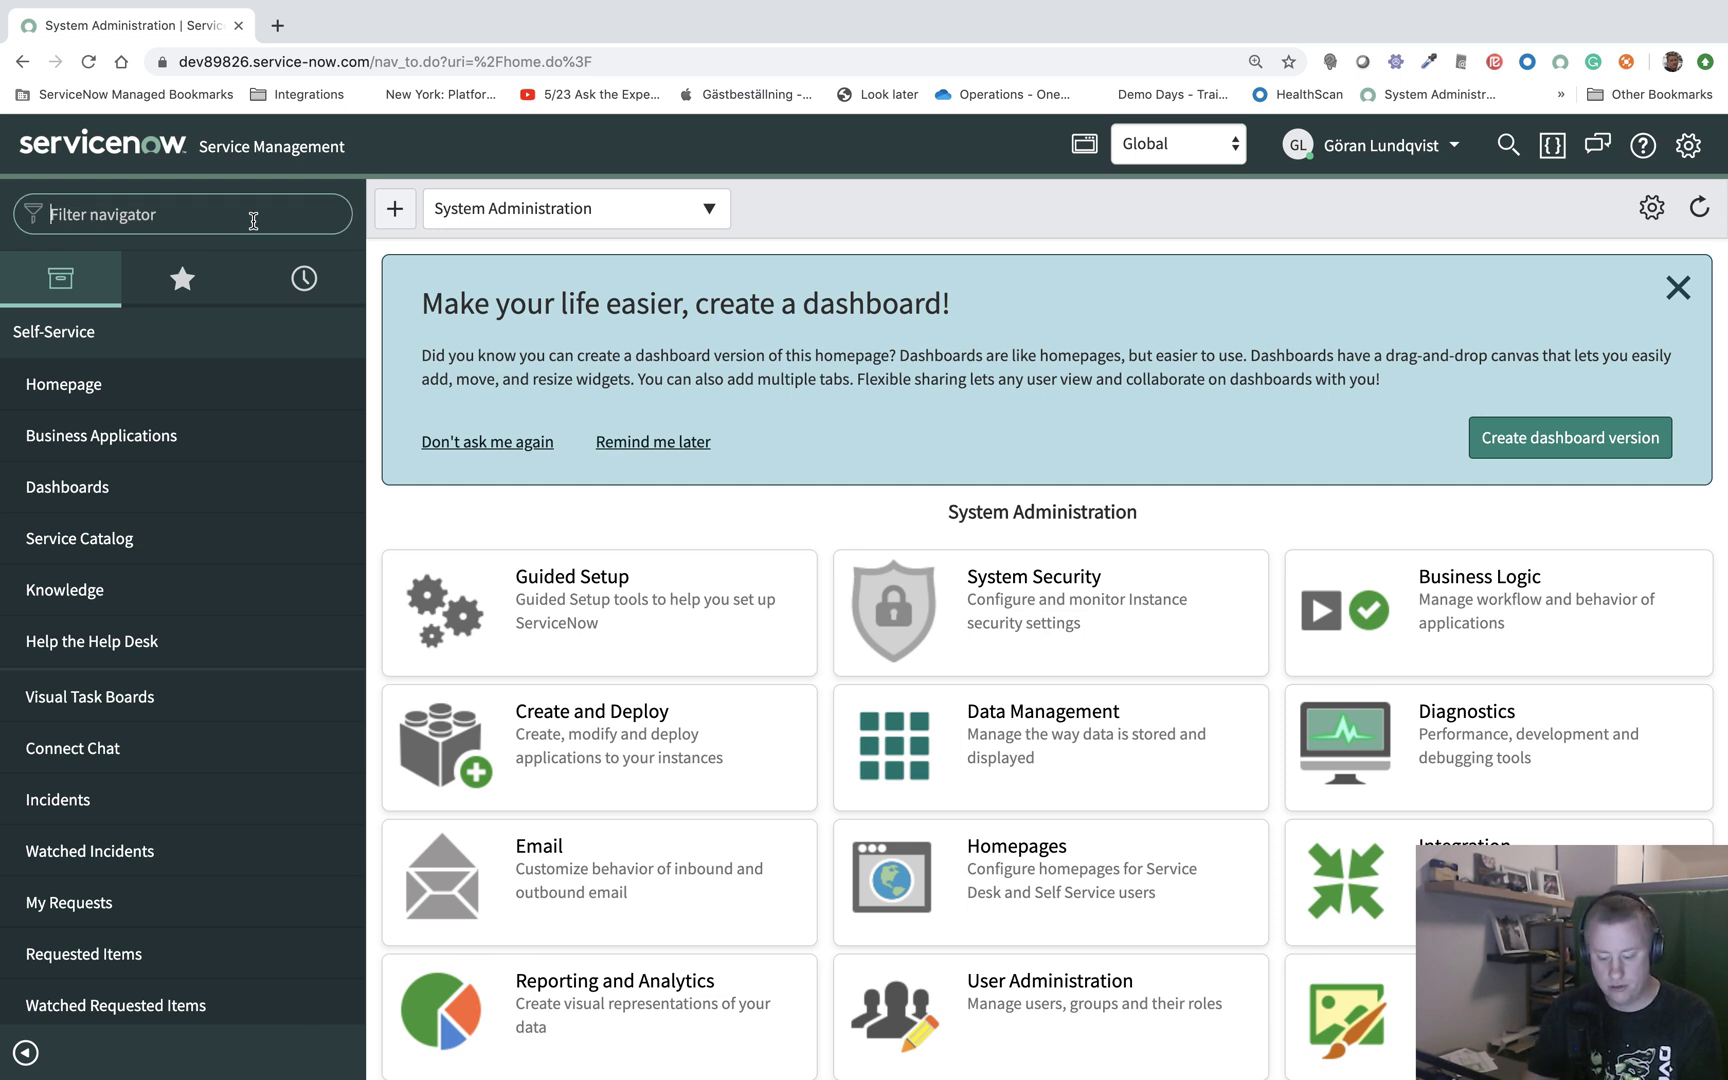
{"action": "type", "text": "c"}
{"action": "key", "text": "BackSpace"}
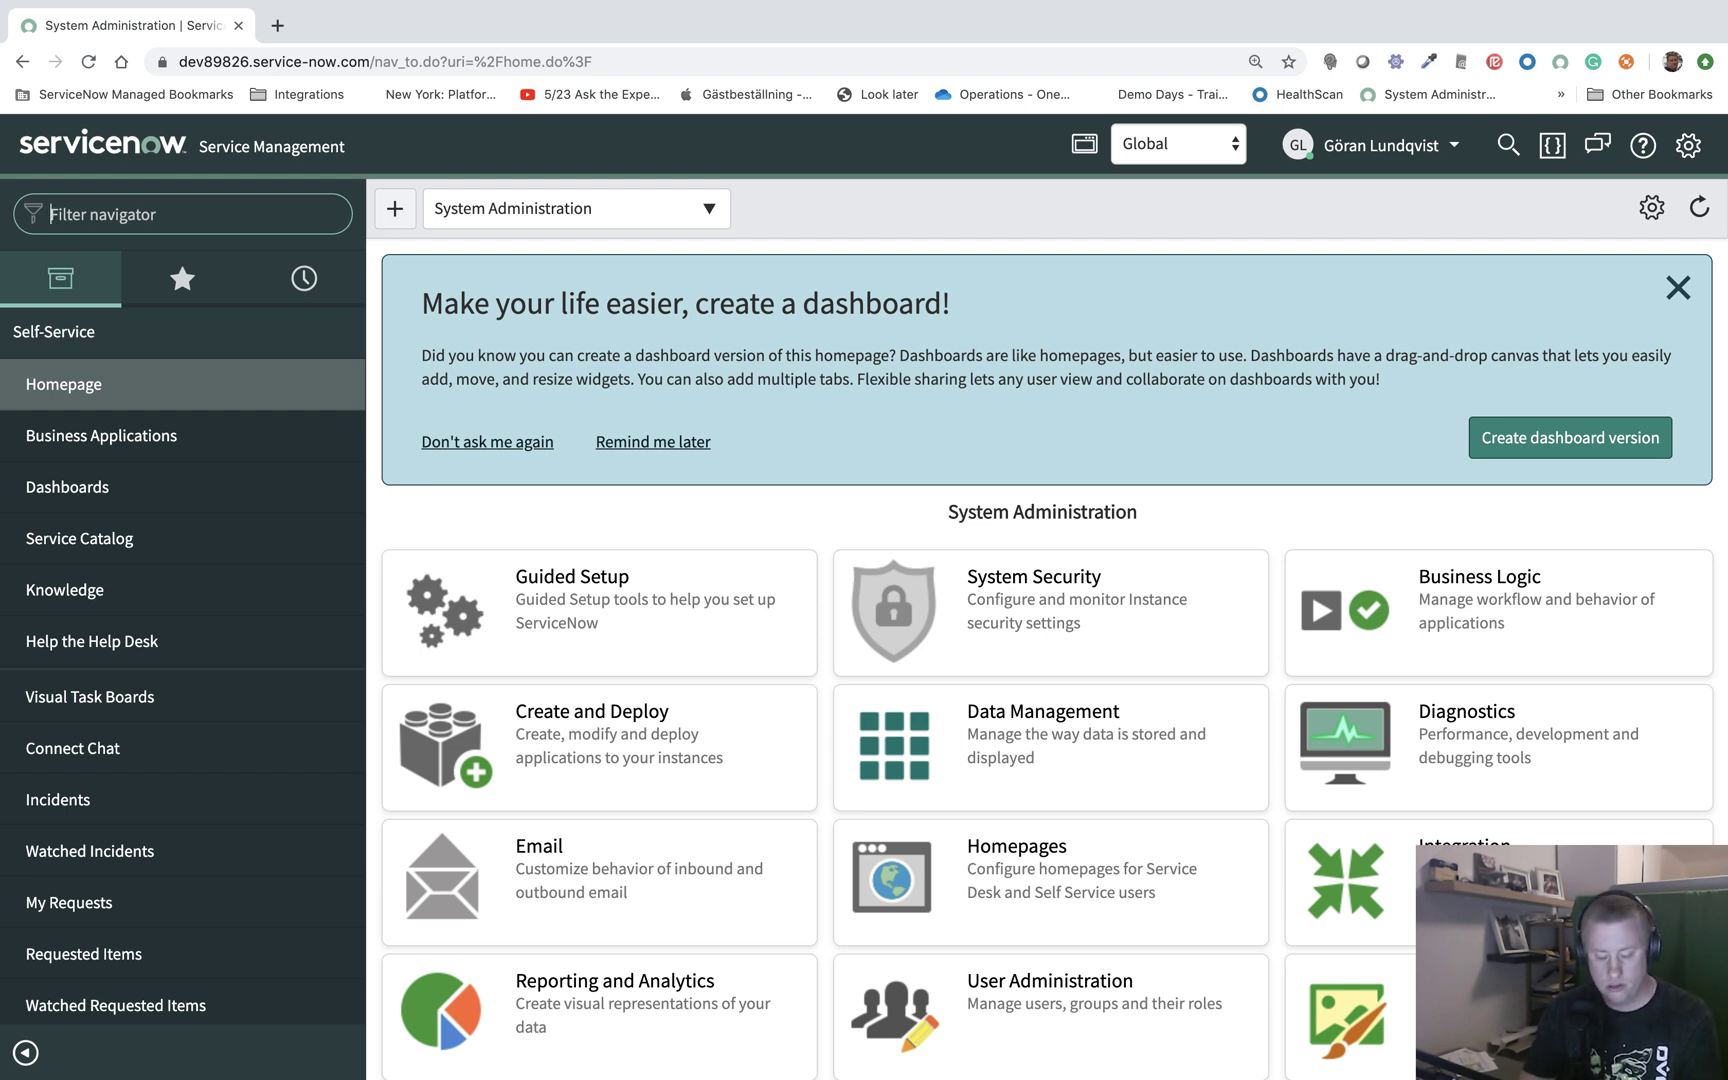
Step: Open My YouTube item from History and start a new variable set for it
{"action": "left_click", "coordinate": [285, 284]}
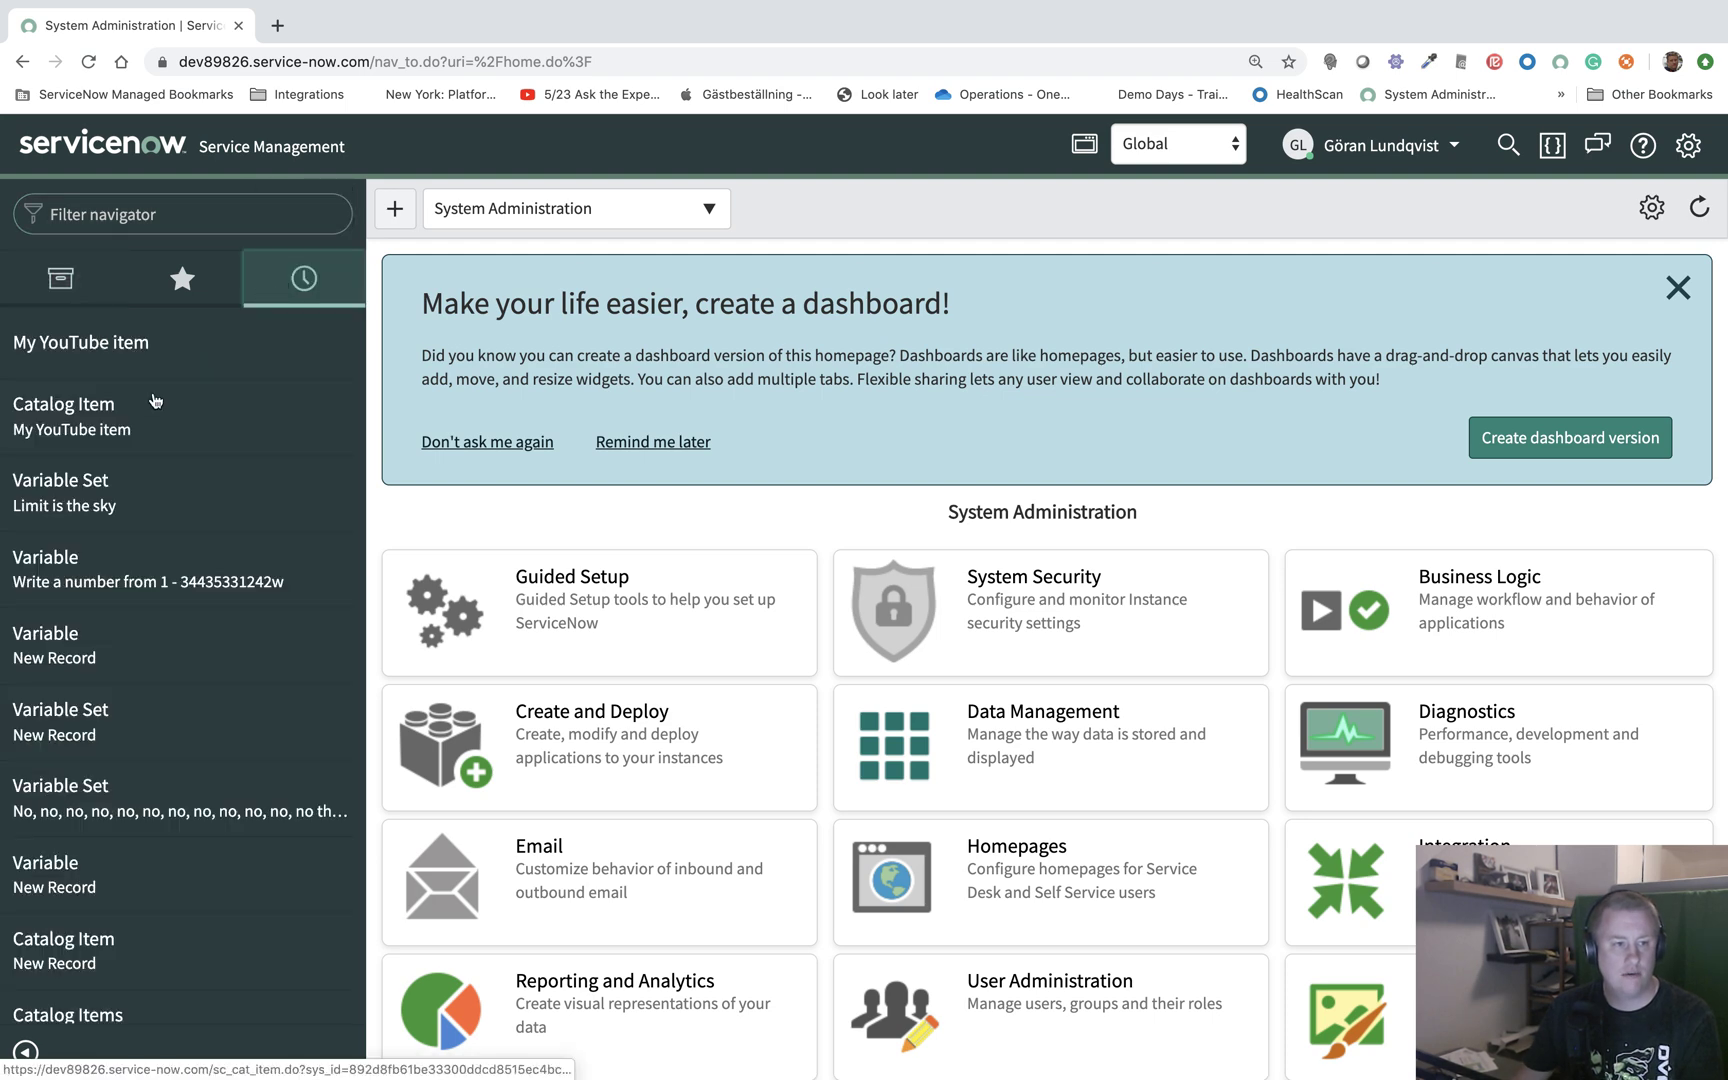
{"action": "left_click", "coordinate": [97, 422]}
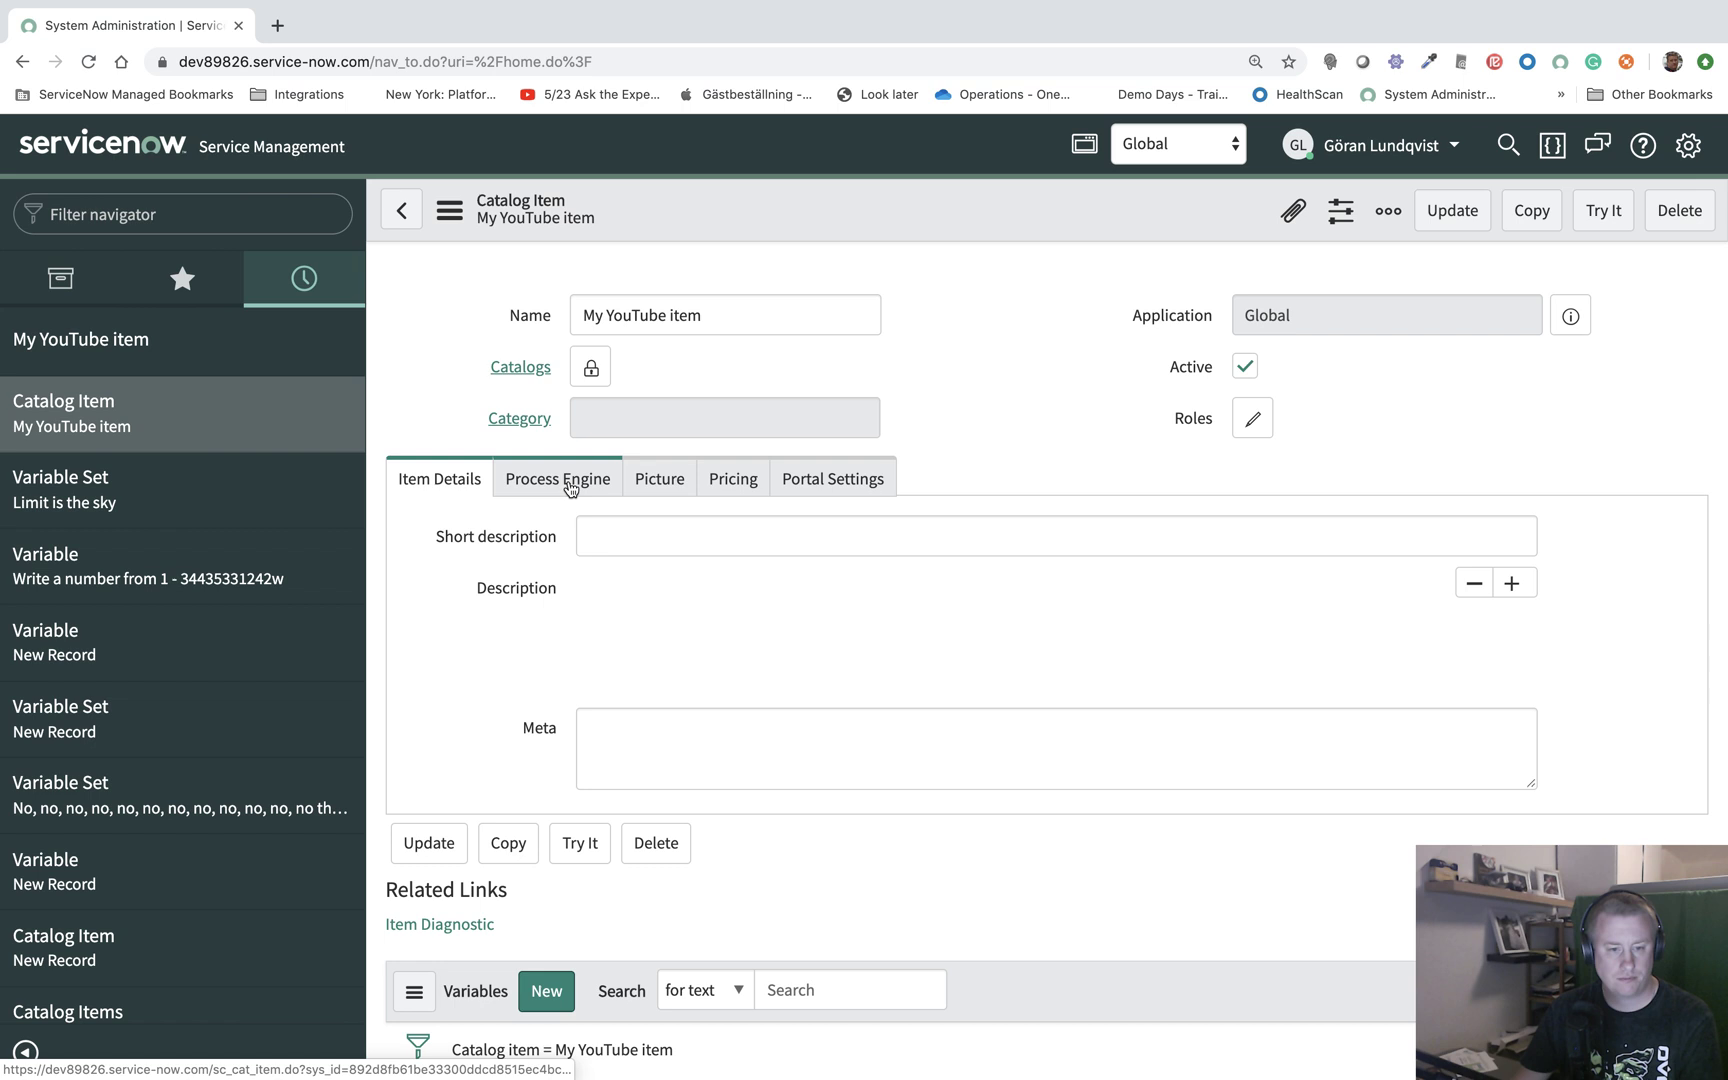
{"action": "triple_click", "coordinate": [781, 466]}
{"action": "scroll", "coordinate": [781, 466], "scroll_direction": "down", "scroll_amount": 10}
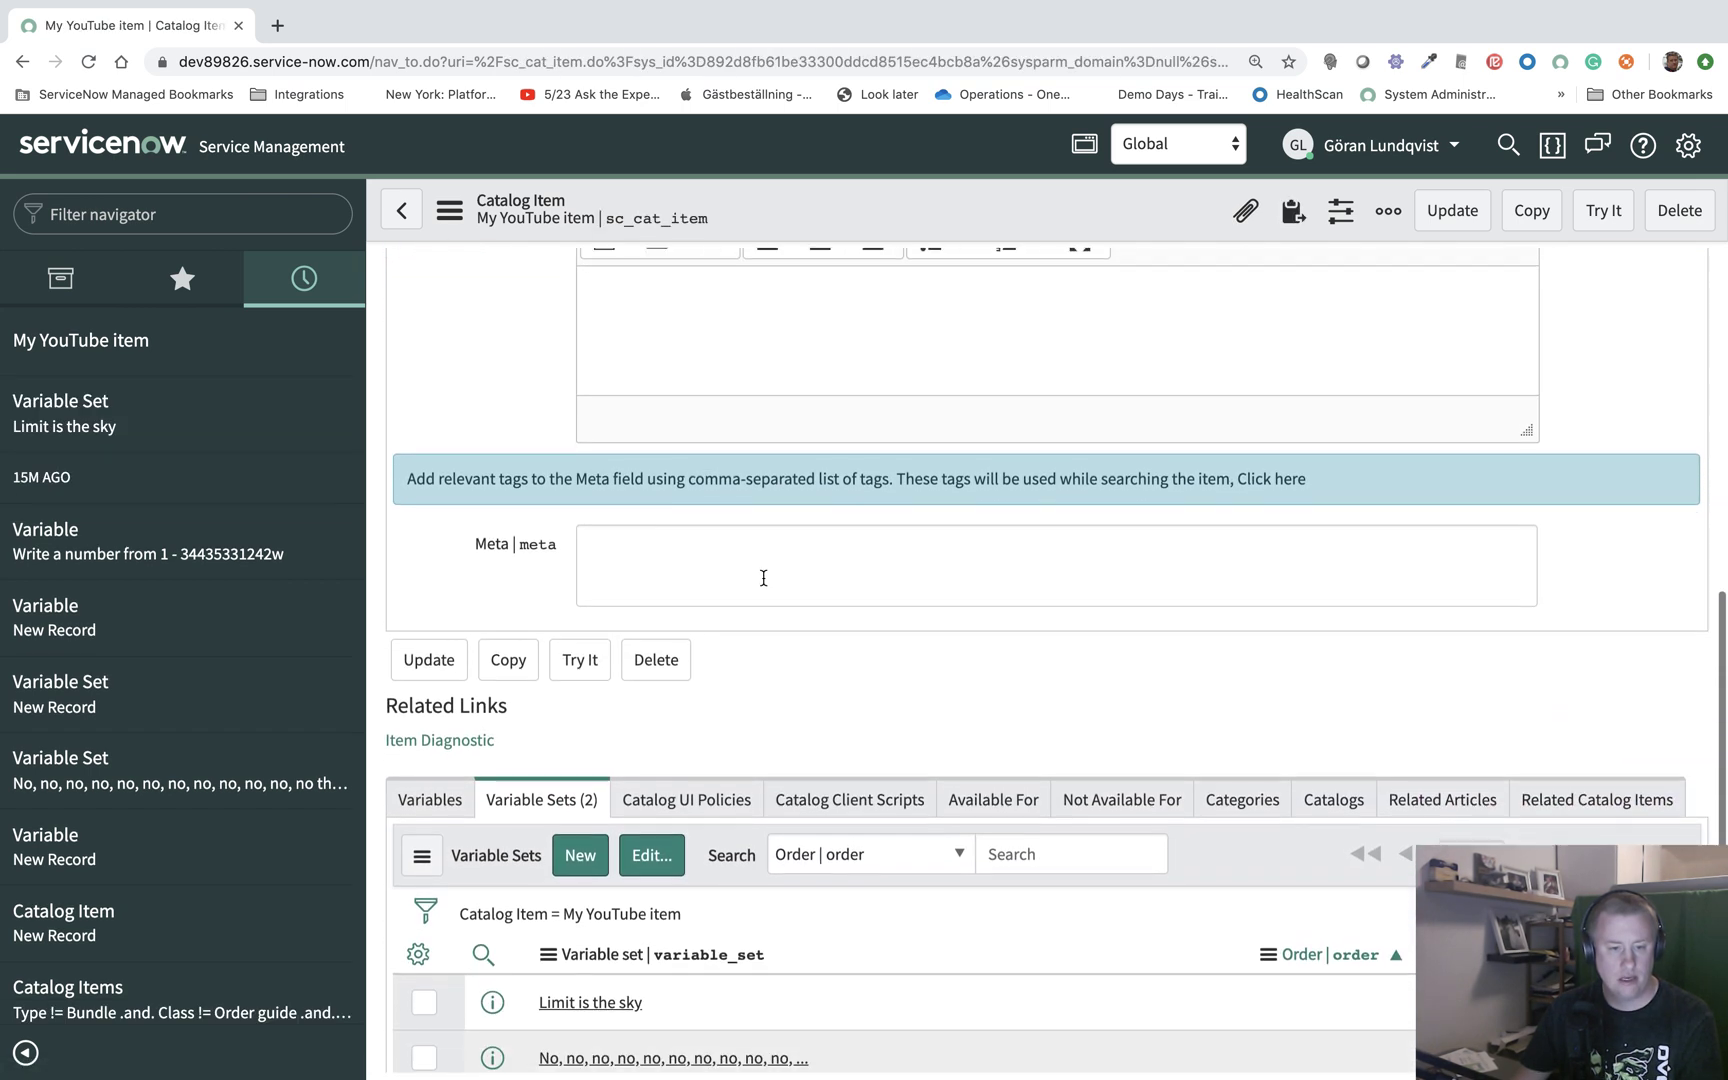
{"action": "left_click", "coordinate": [579, 675]}
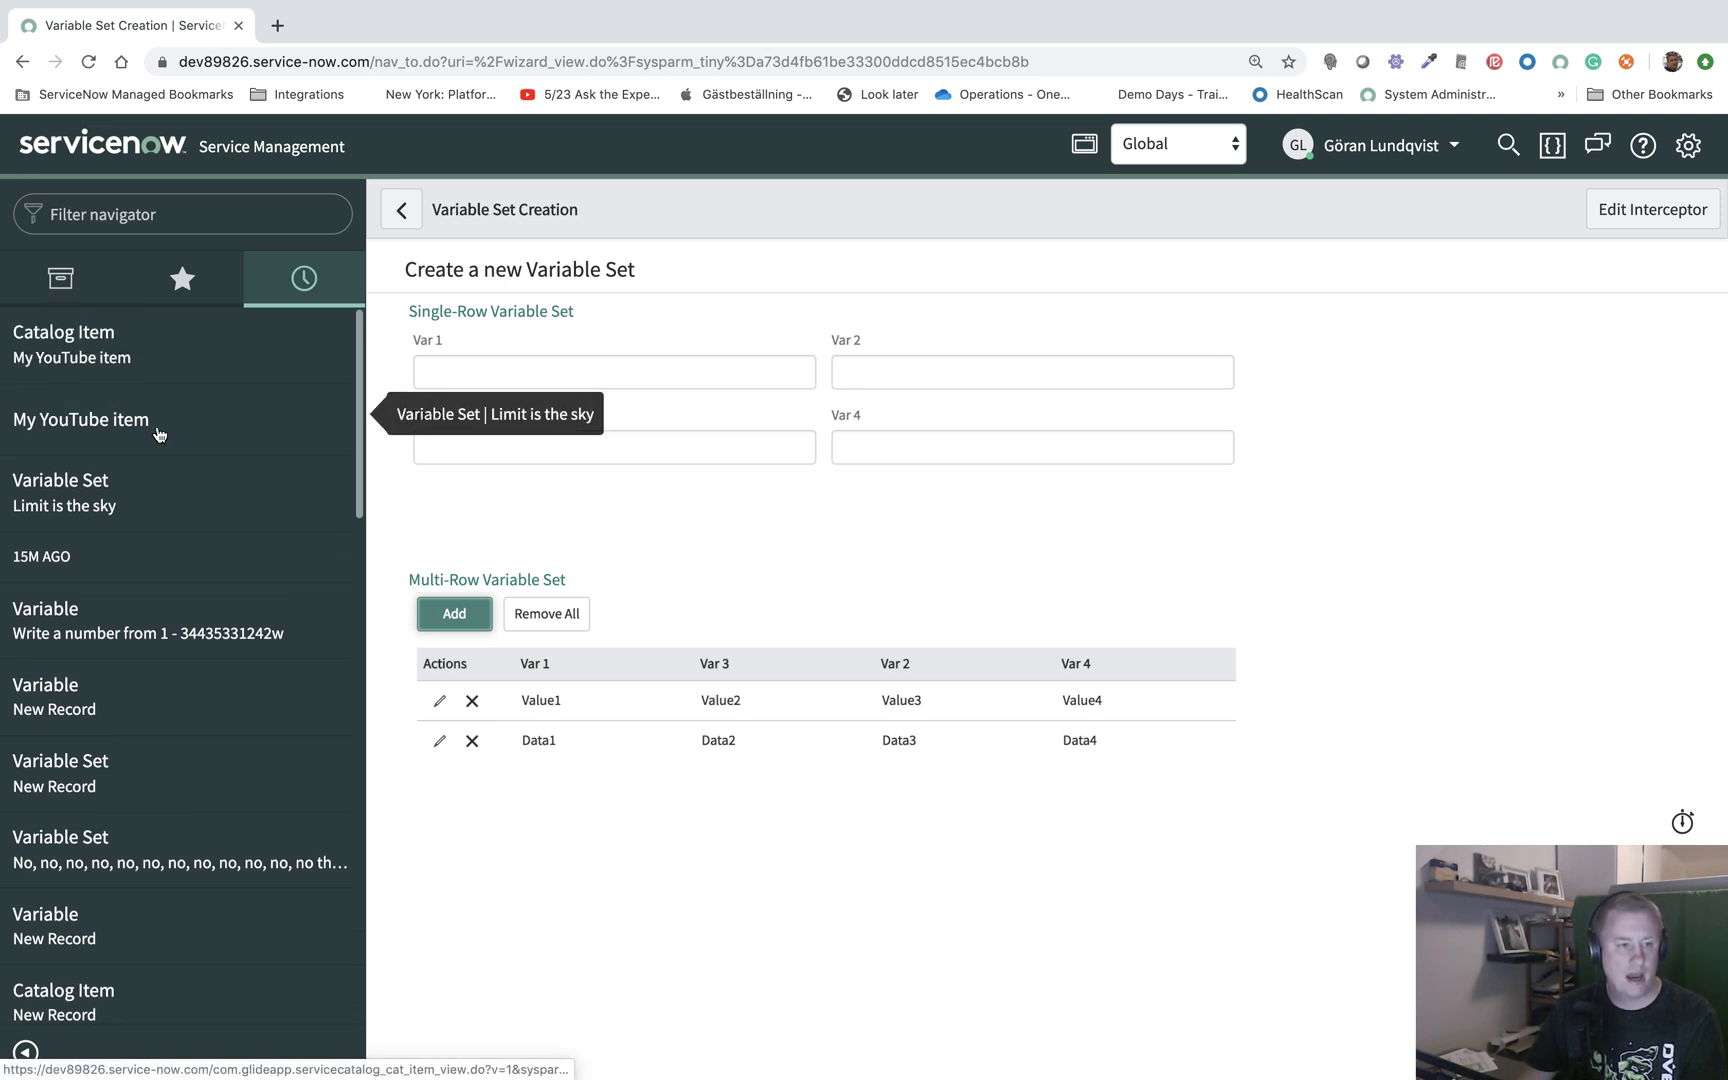
Step: Return to My YouTube item and open its Limit is the sky variable set
{"action": "left_click", "coordinate": [113, 350]}
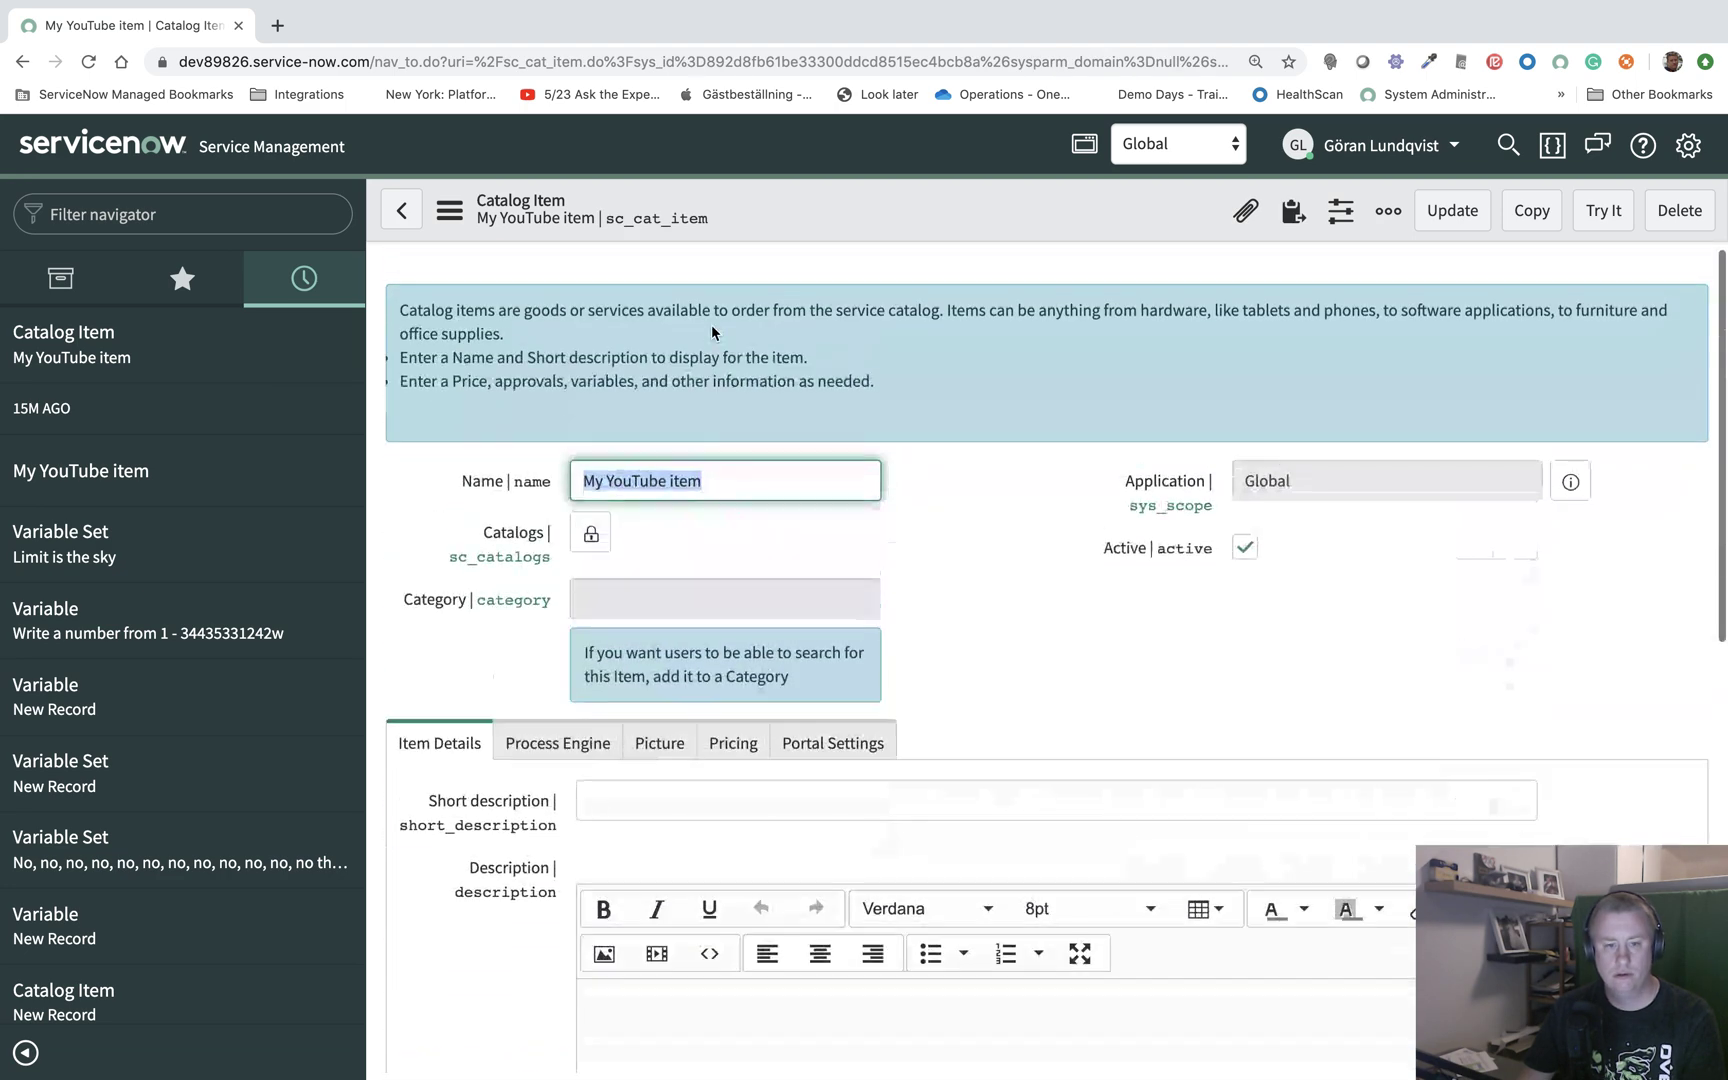
{"action": "scroll", "coordinate": [760, 436], "scroll_direction": "down", "scroll_amount": 5}
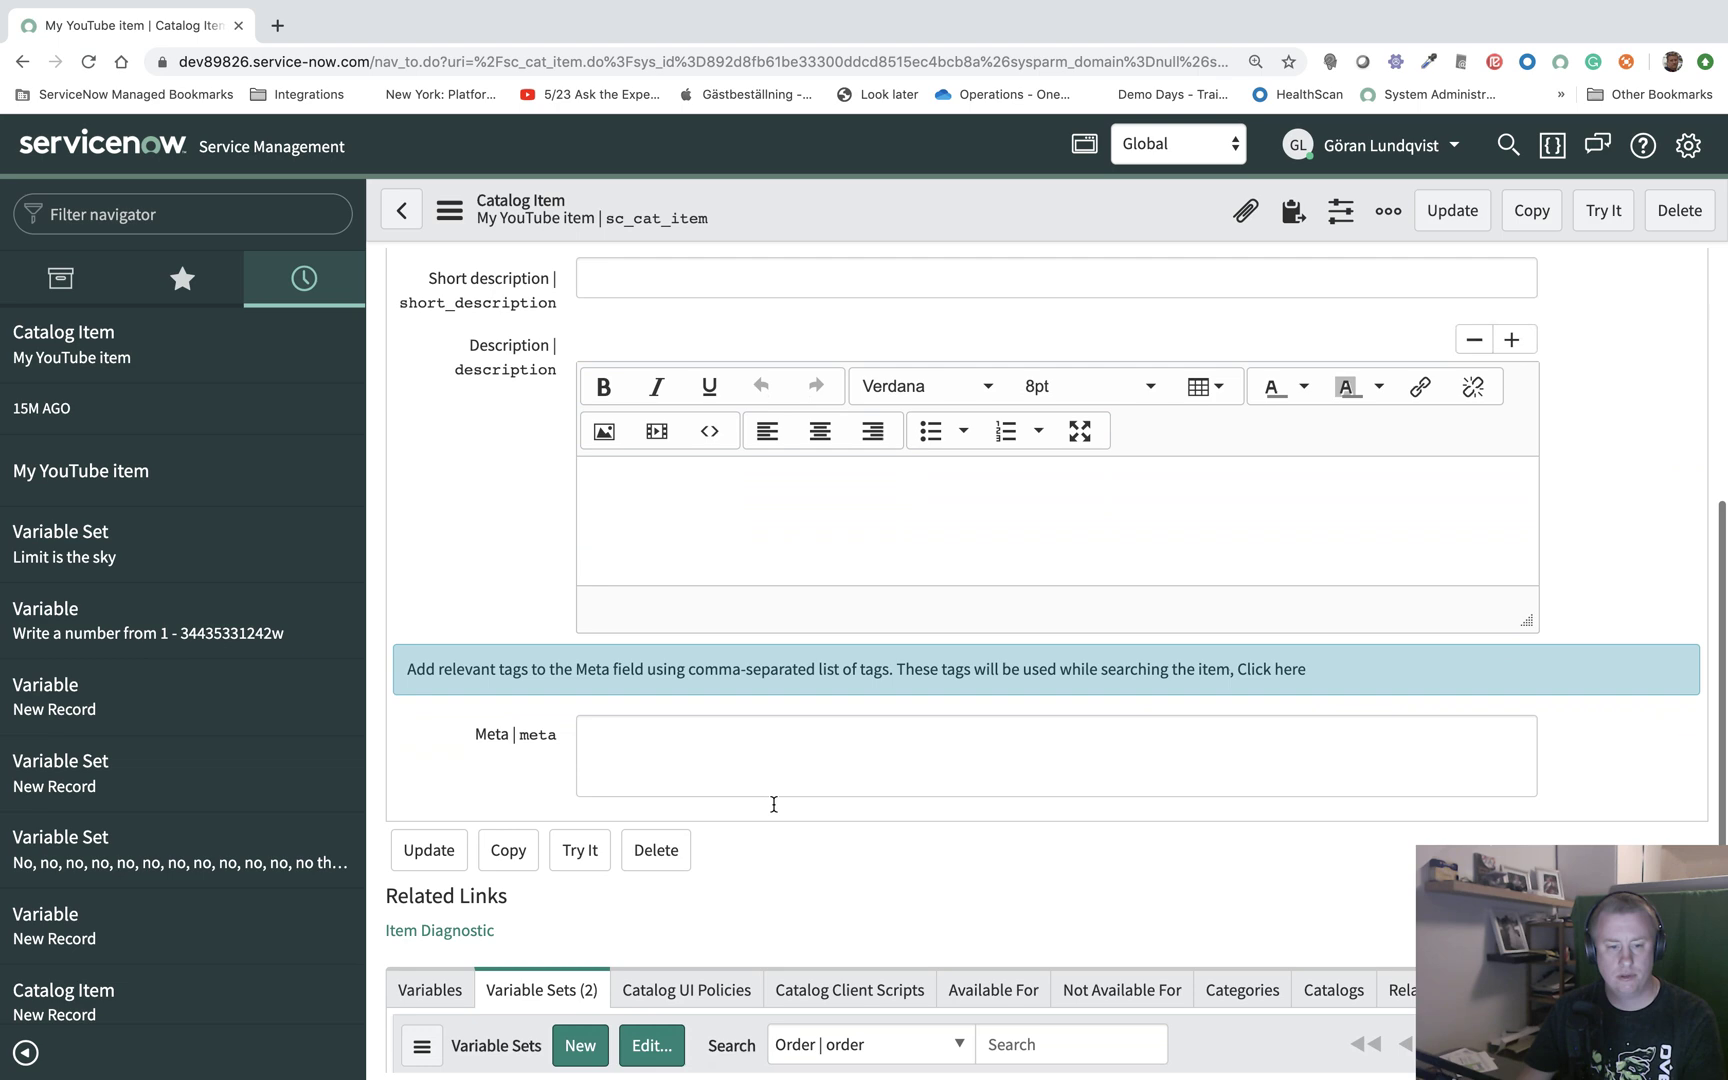
{"action": "scroll", "coordinate": [774, 804], "scroll_direction": "down", "scroll_amount": 3}
{"action": "left_click", "coordinate": [612, 825]}
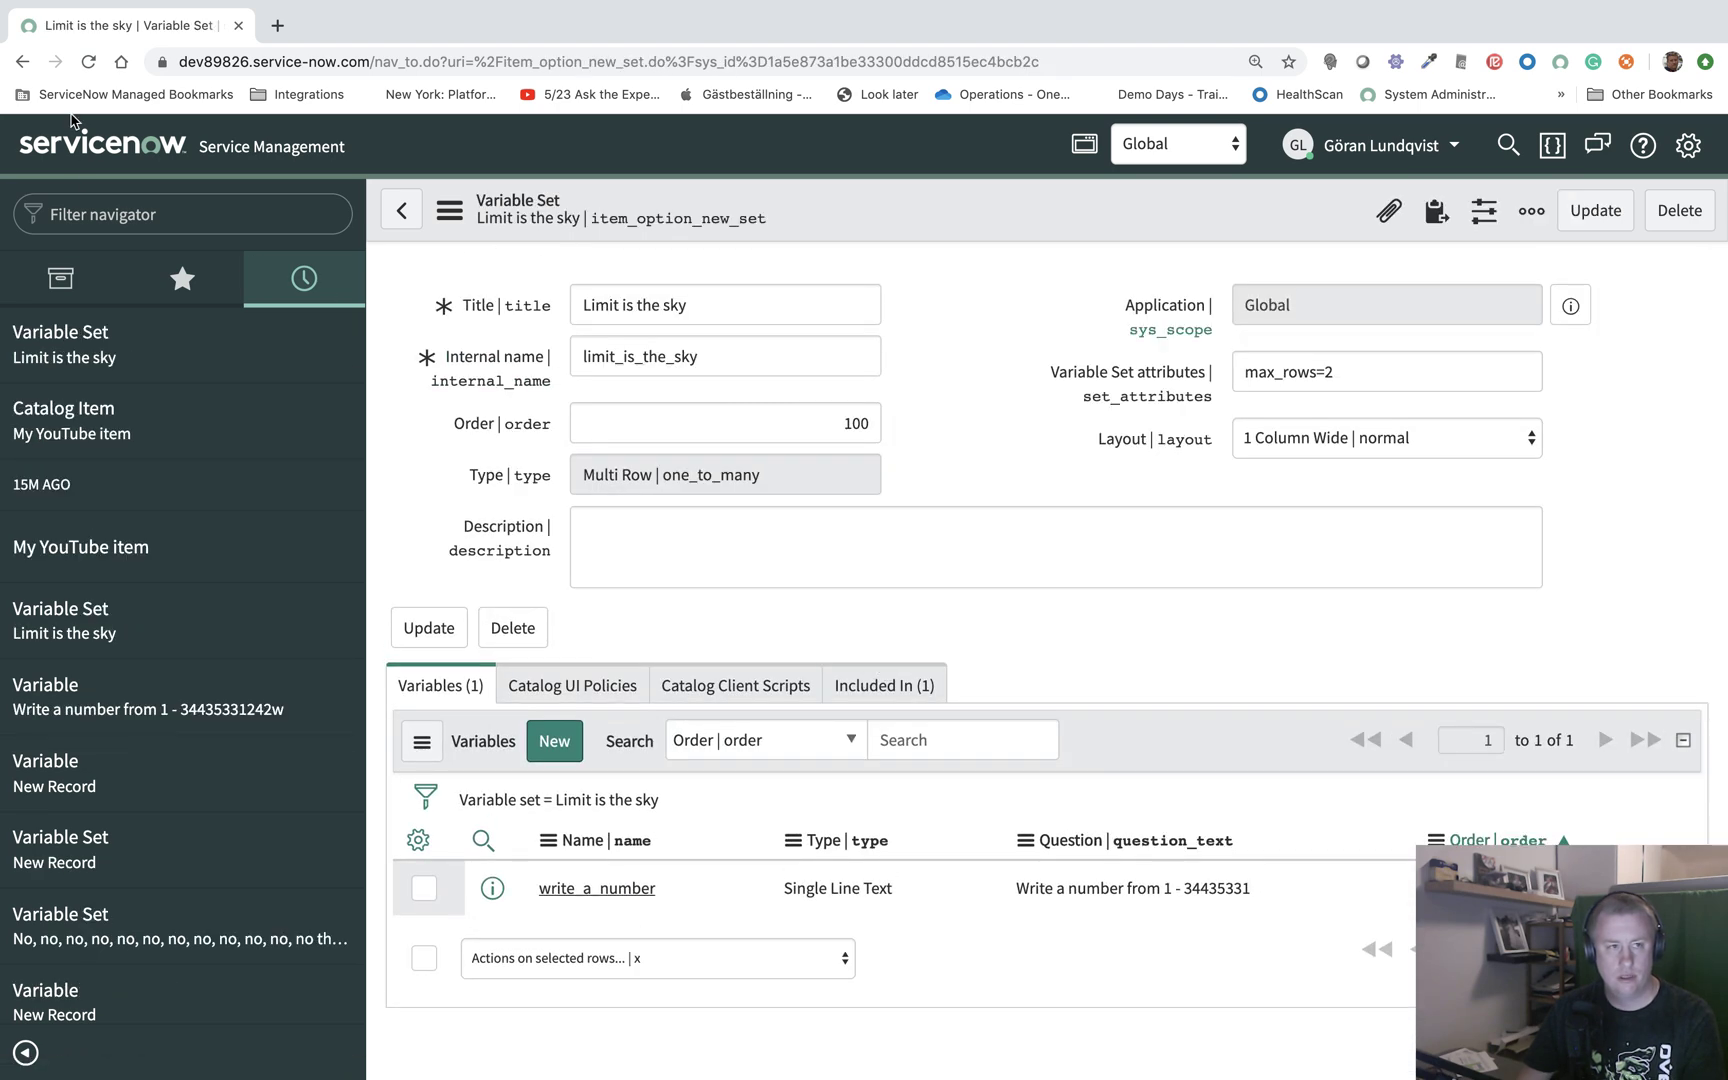
Step: Go back to My YouTube item, try a new variable set, then preview the item with Try It
{"action": "left_click", "coordinate": [22, 61]}
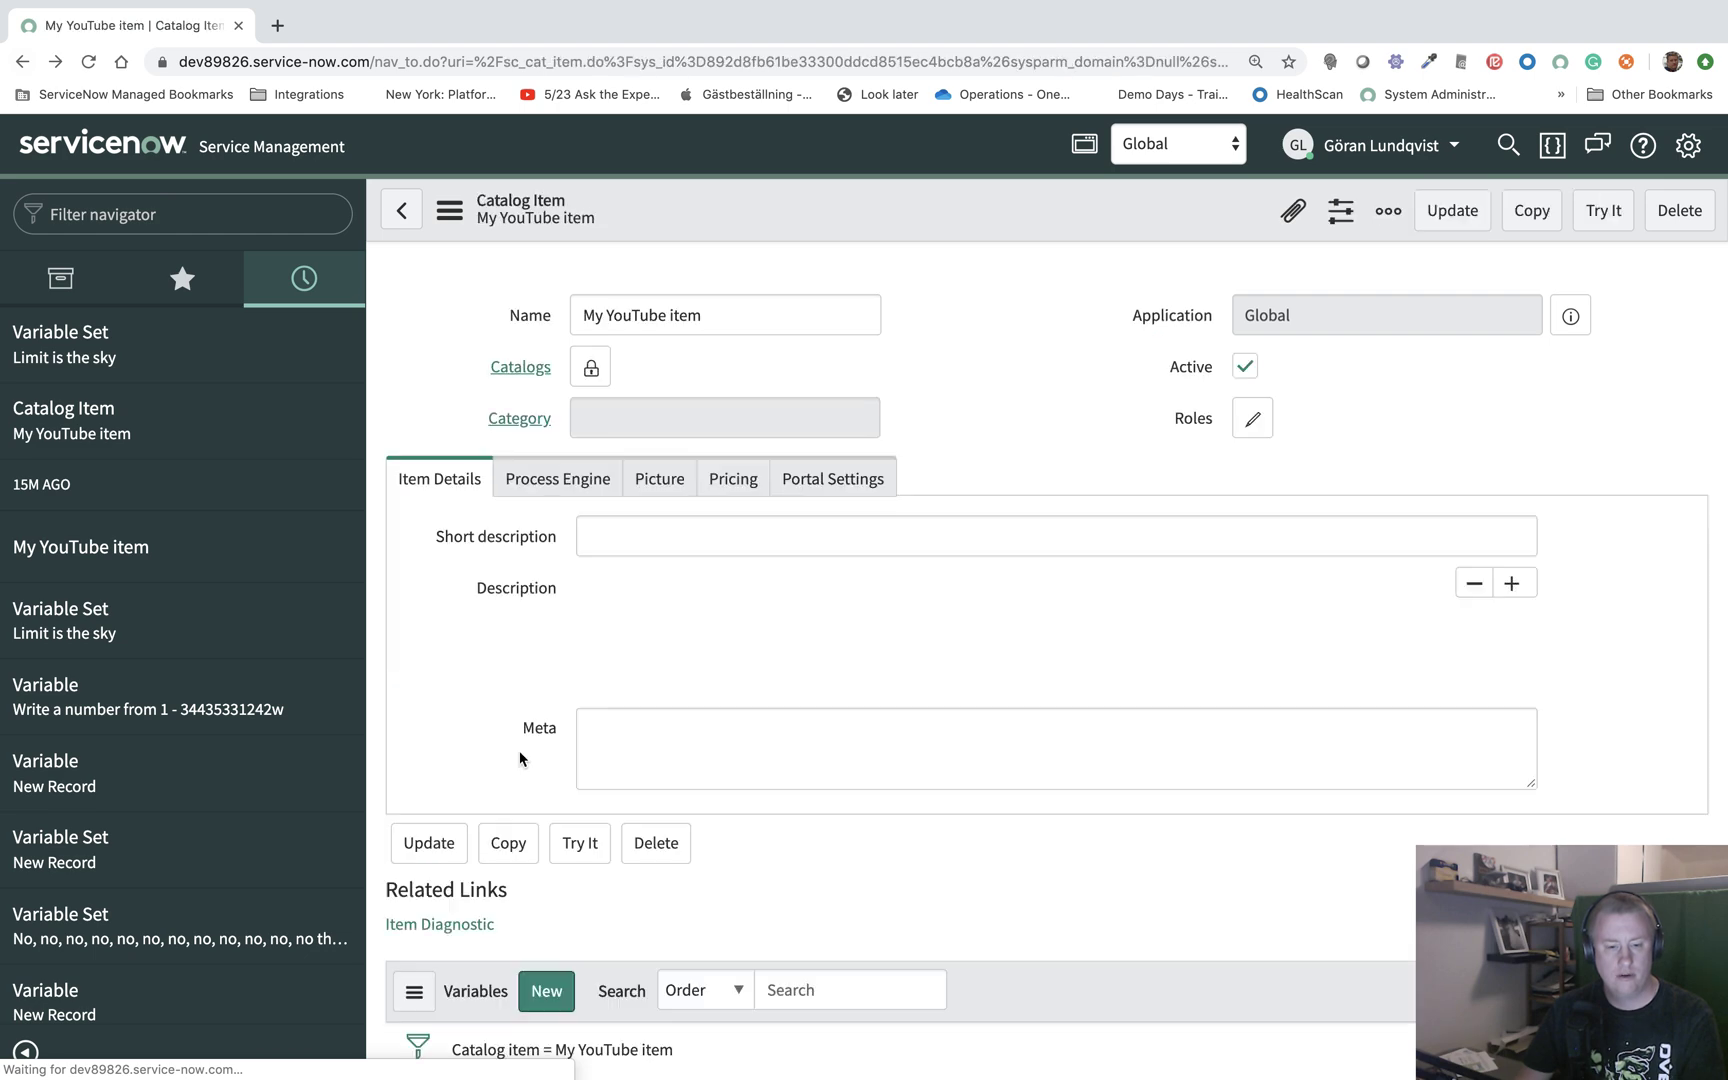
{"action": "scroll", "coordinate": [540, 720], "scroll_direction": "down", "scroll_amount": 4}
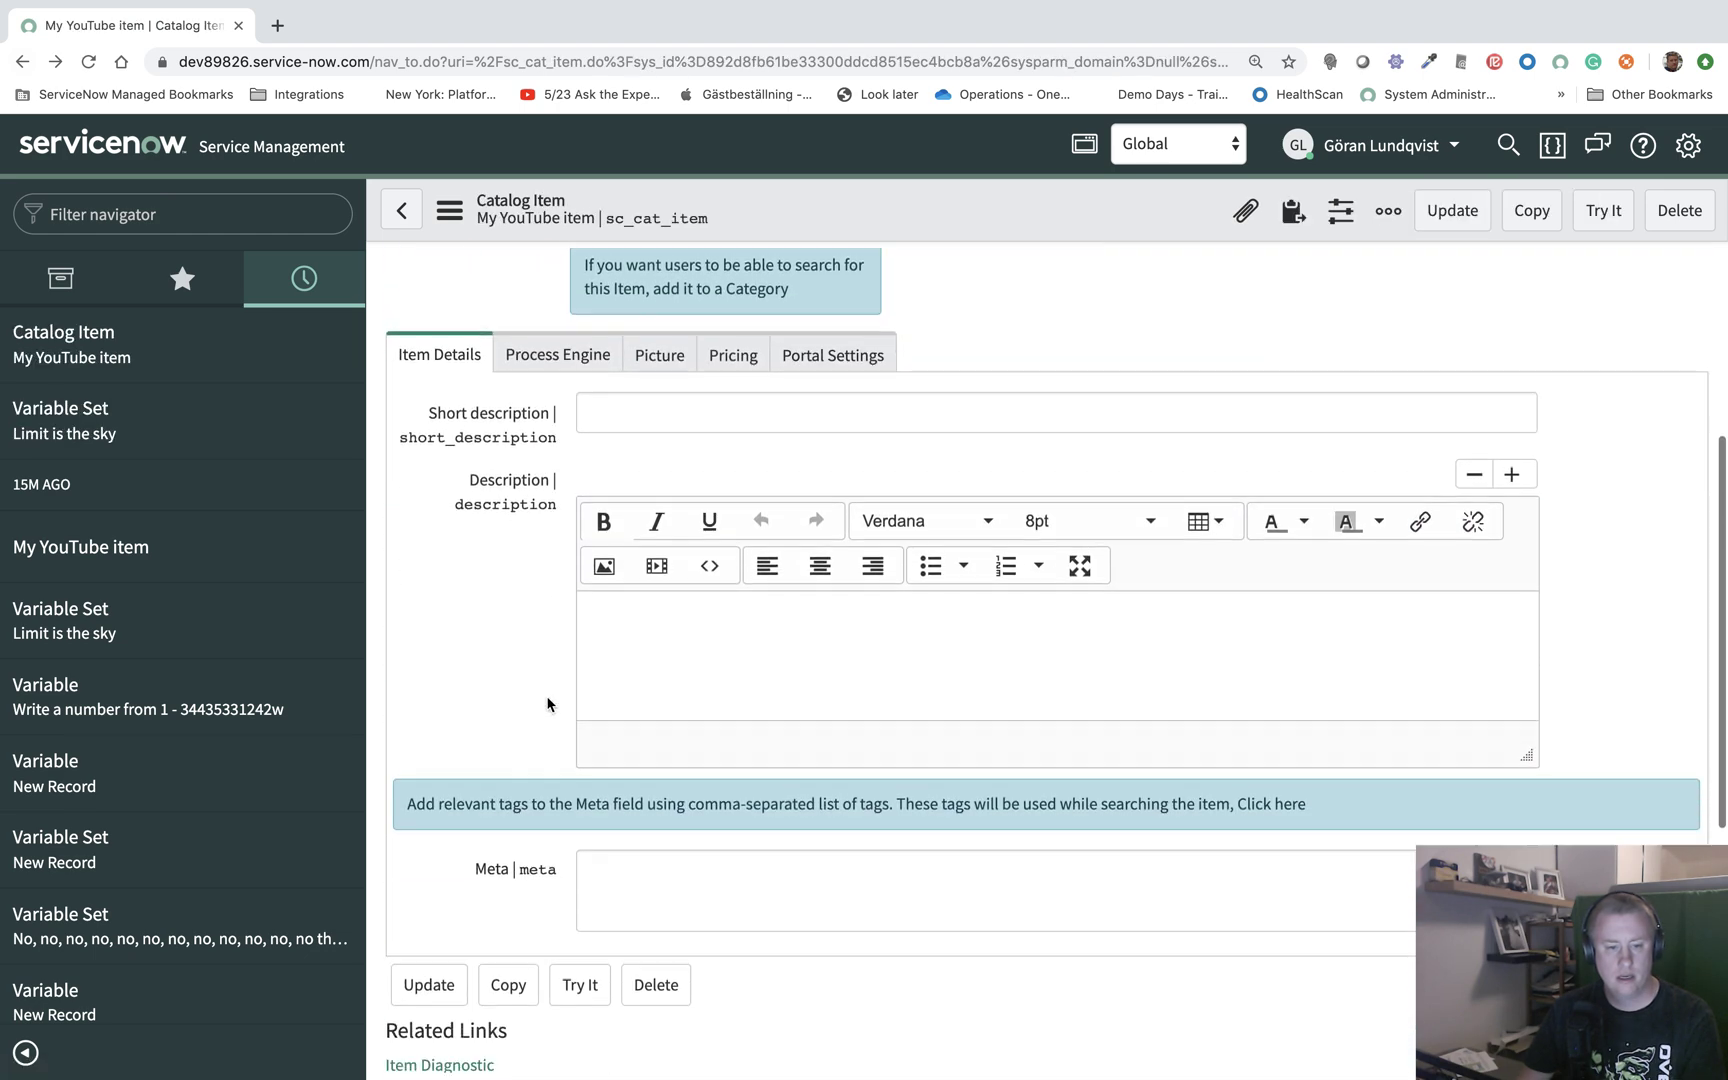
{"action": "scroll", "coordinate": [547, 704], "scroll_direction": "down", "scroll_amount": 5}
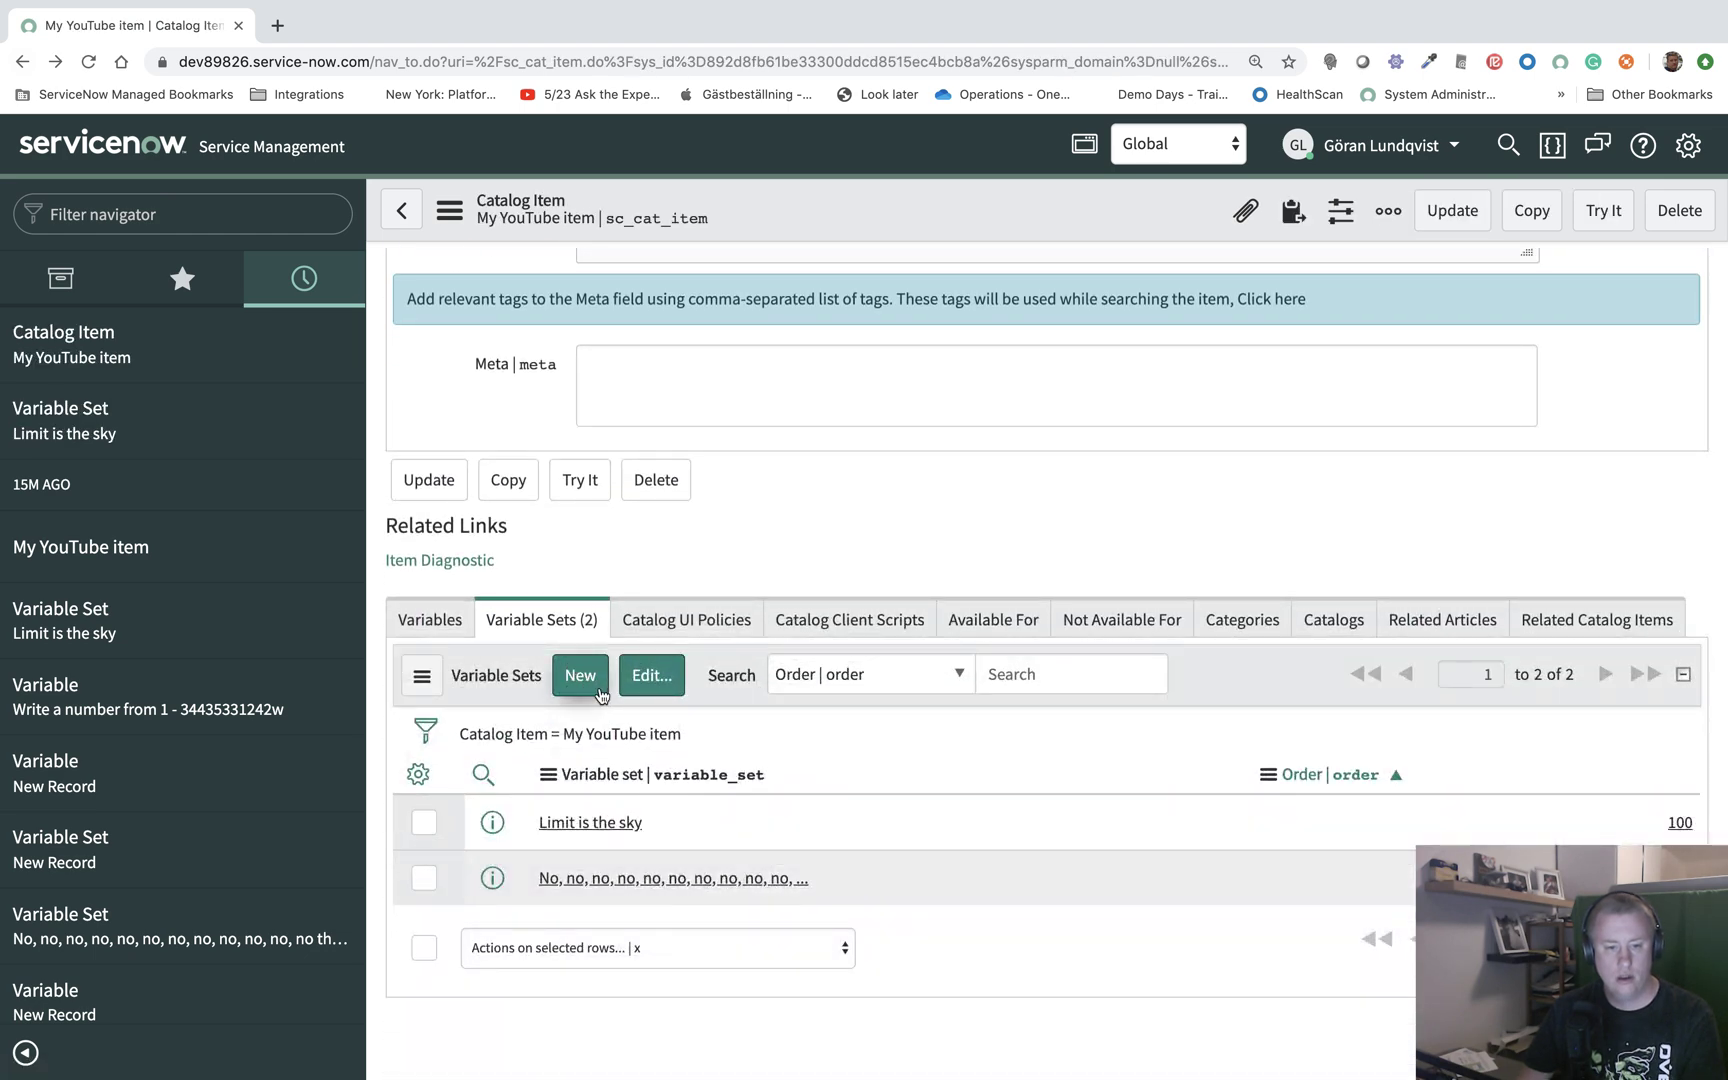
{"action": "left_click", "coordinate": [580, 675]}
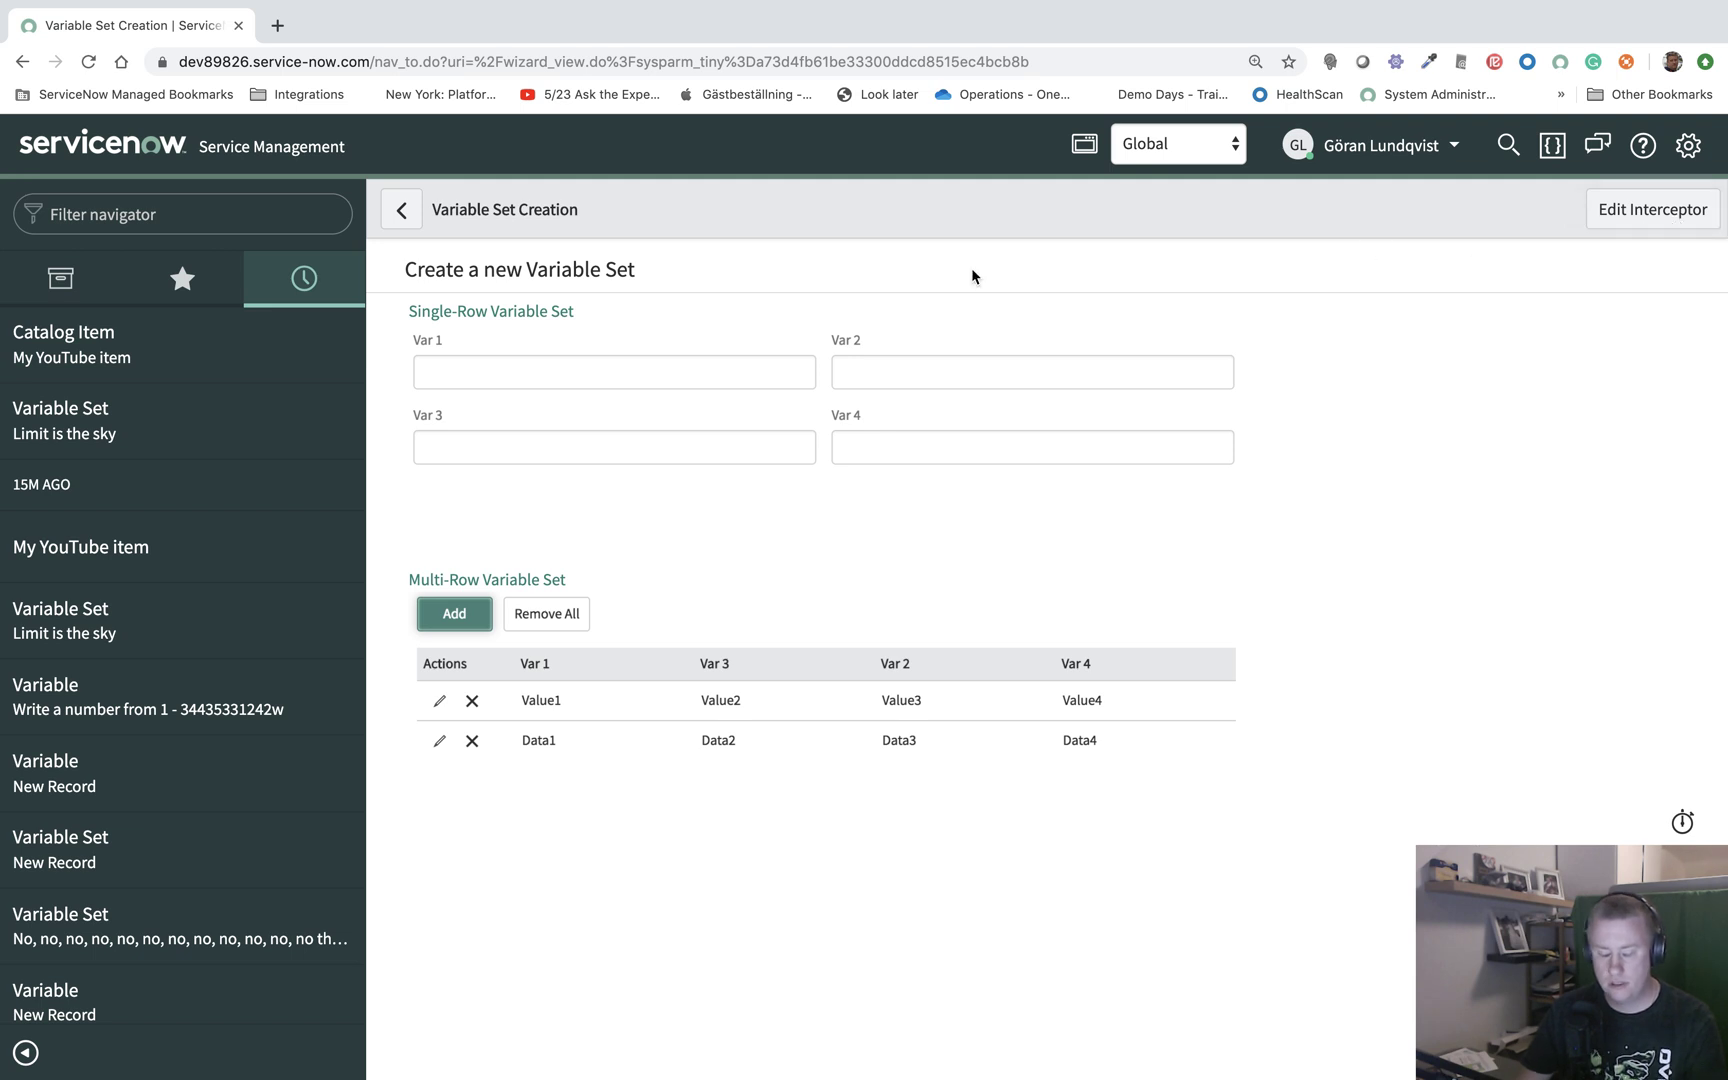
{"action": "left_click", "coordinate": [117, 377]}
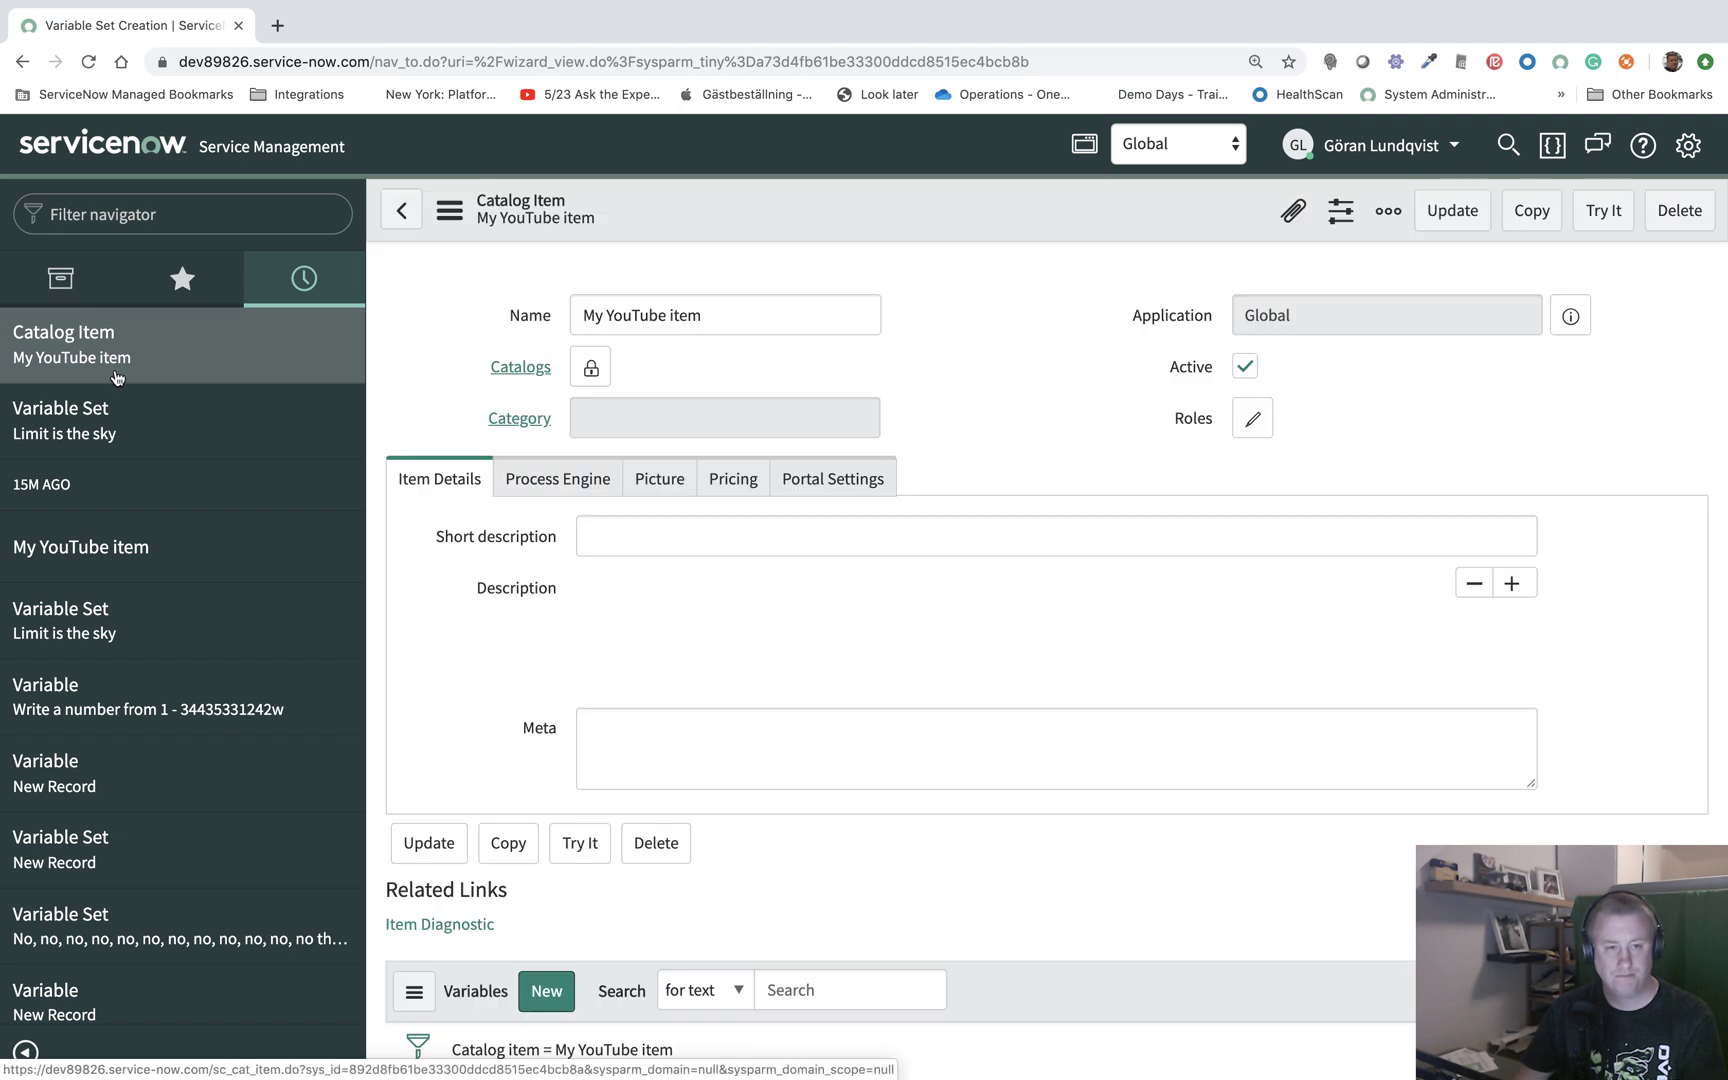
{"action": "left_click", "coordinate": [1600, 212]}
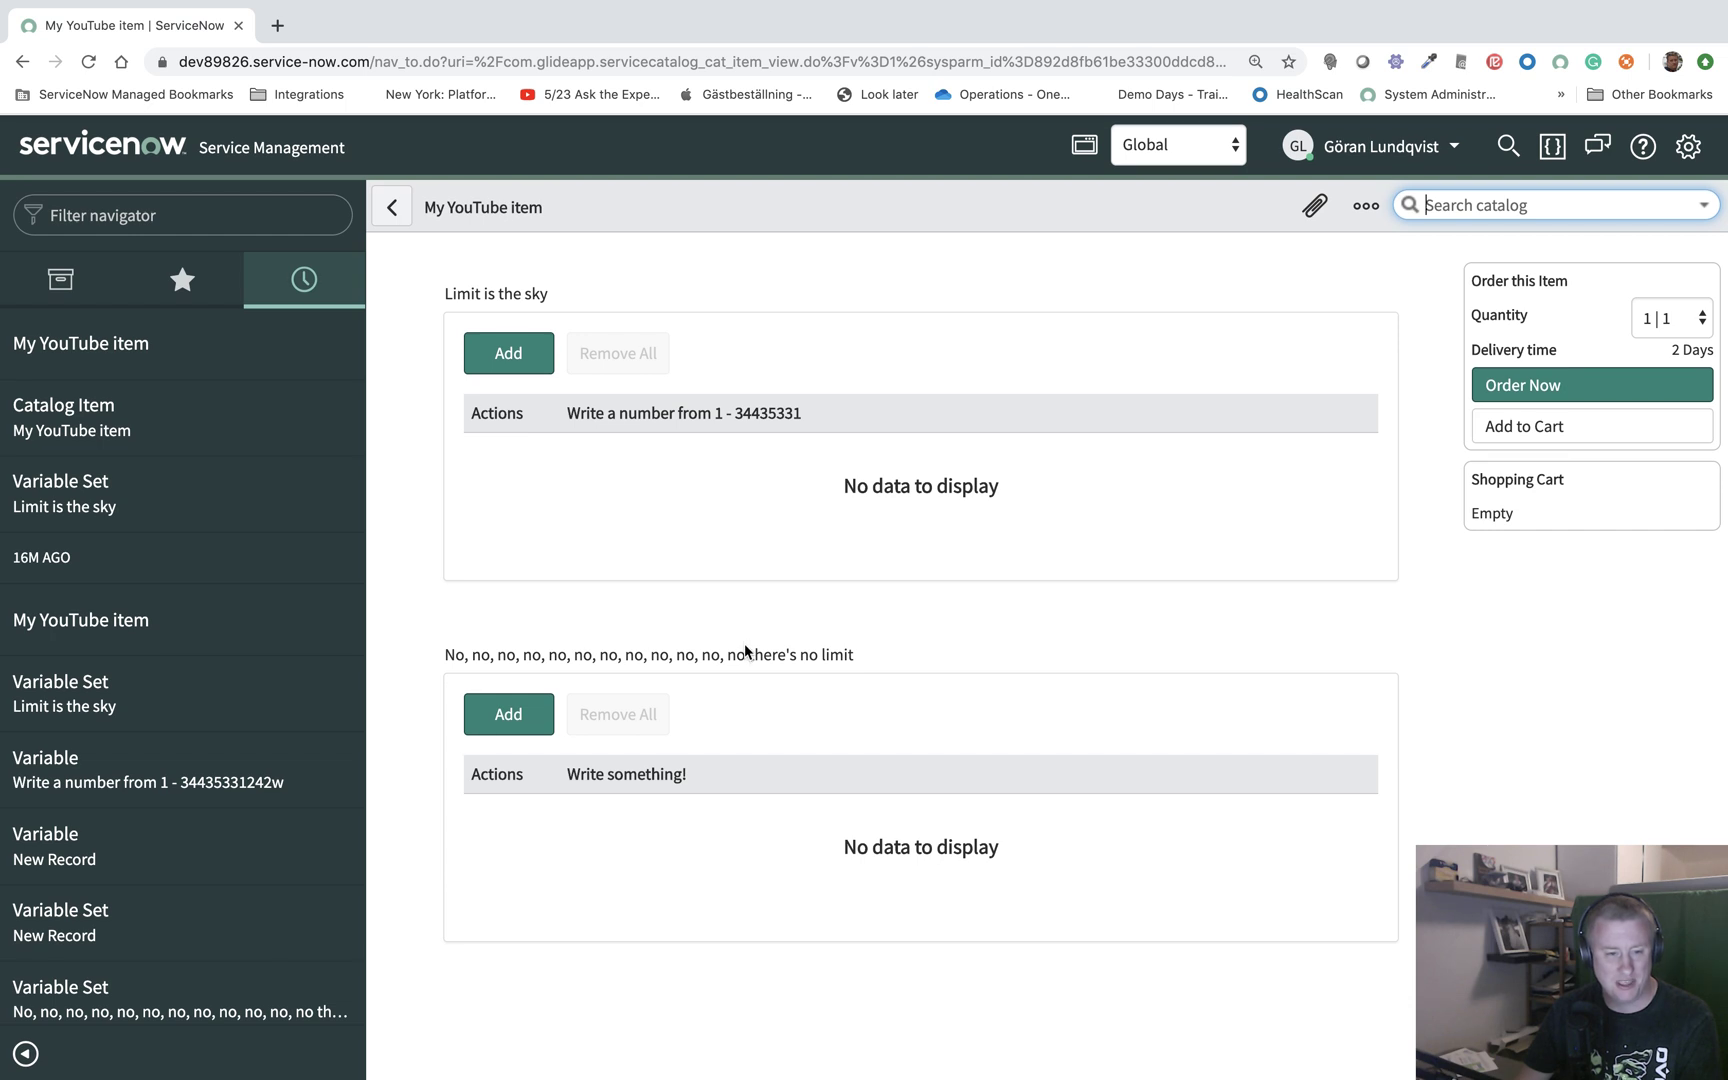
Step: Add rows 'wewqe' and 'wewqewq' to the no-limit multi-row variable set
{"action": "left_click", "coordinate": [508, 713]}
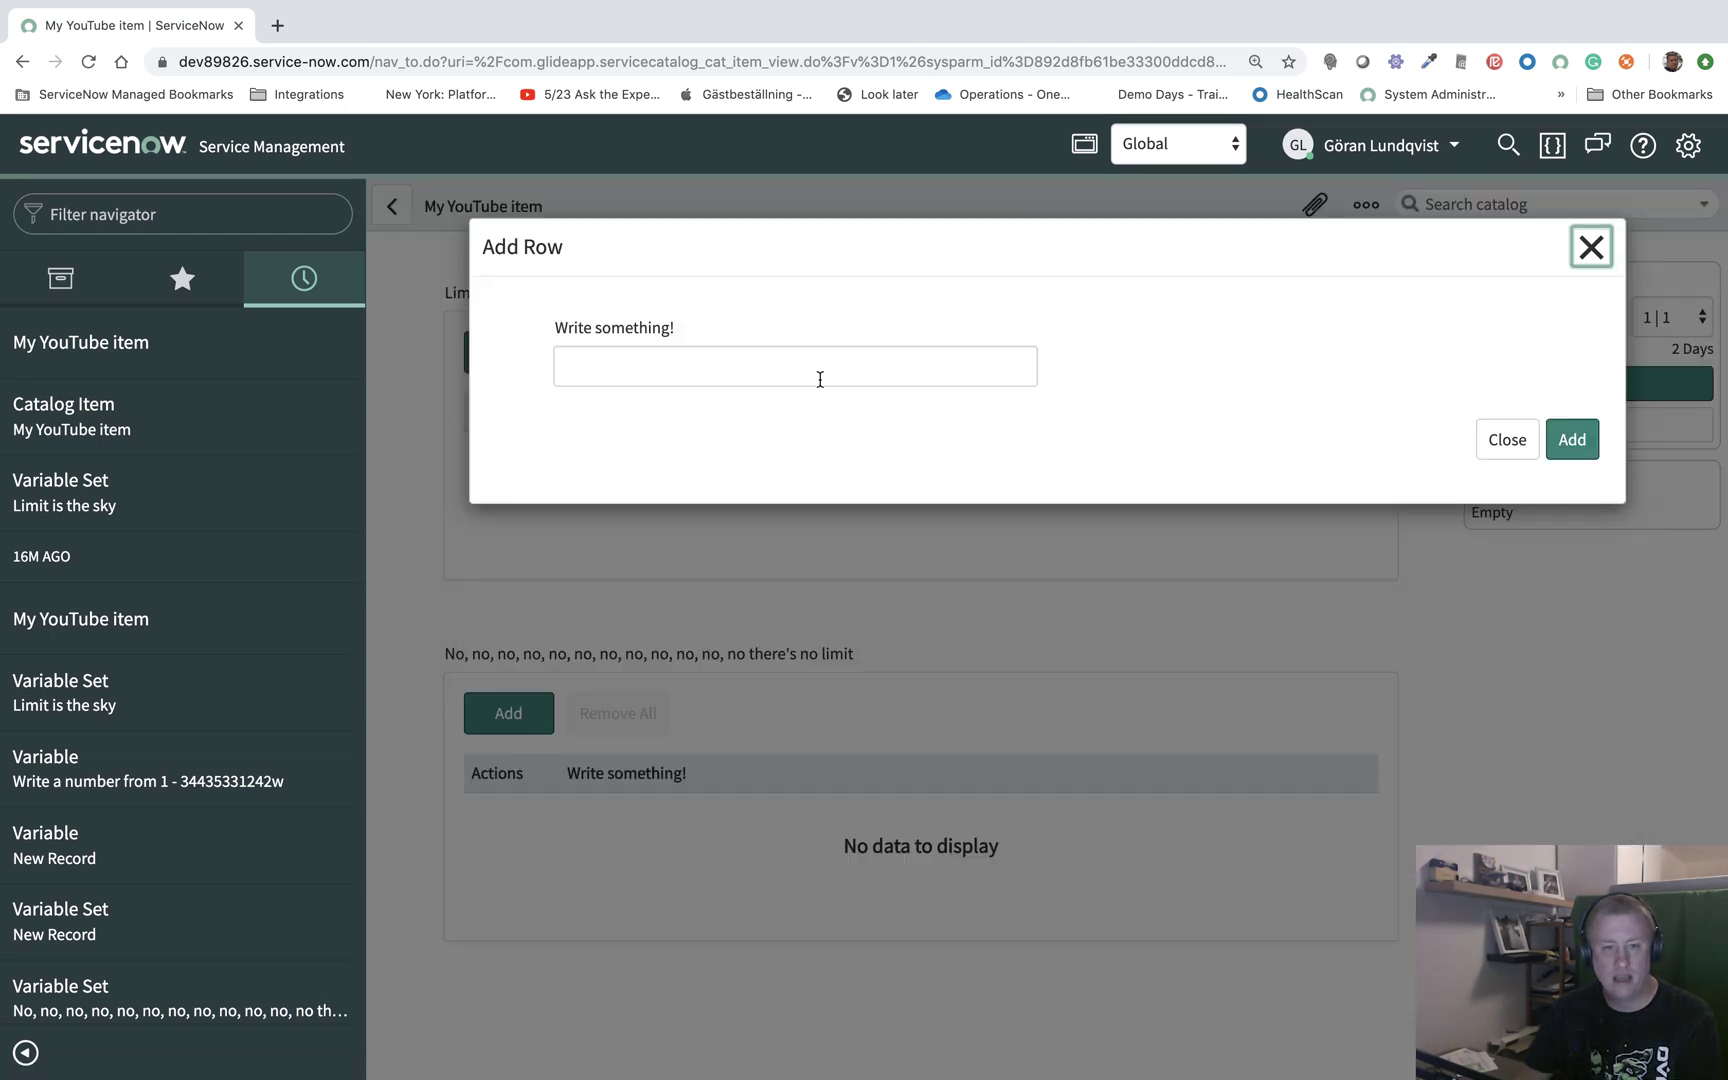
{"action": "left_click", "coordinate": [818, 378]}
{"action": "type", "text": "wewqe"}
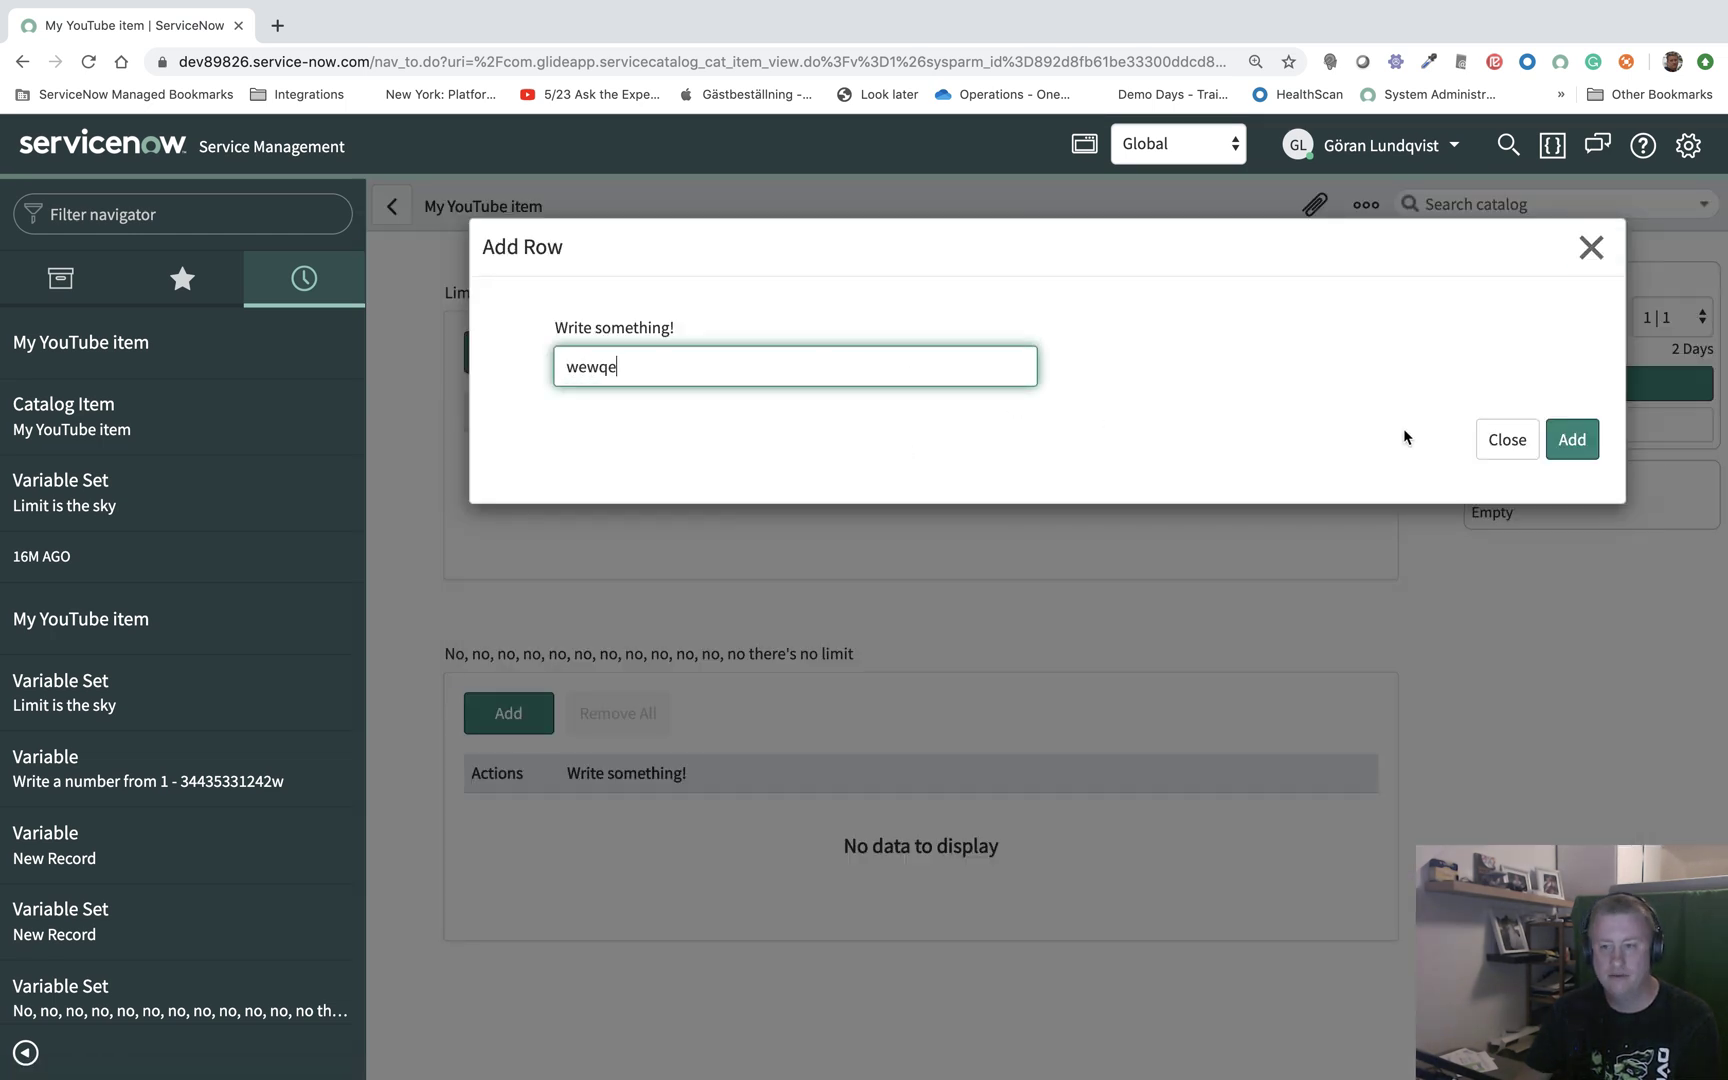
{"action": "left_click", "coordinate": [1574, 449]}
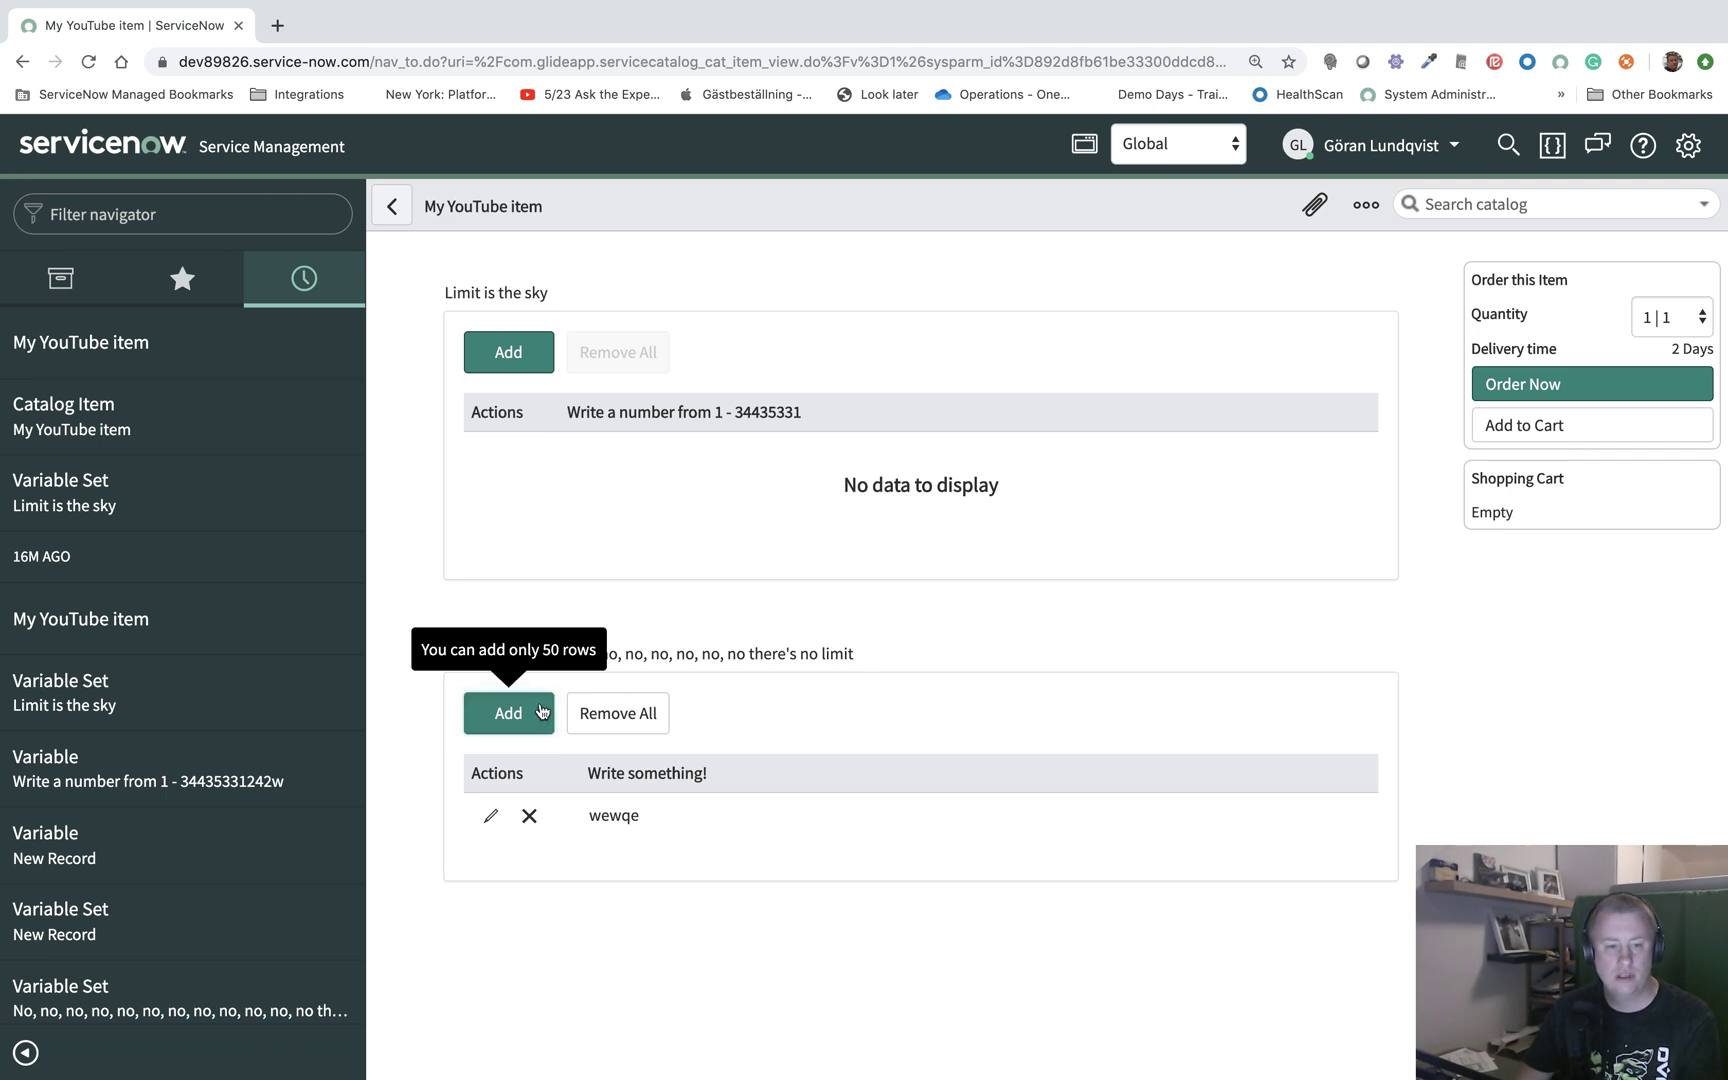
{"action": "left_click", "coordinate": [505, 711]}
{"action": "left_click", "coordinate": [870, 372]}
{"action": "type", "text": "wewqewq"}
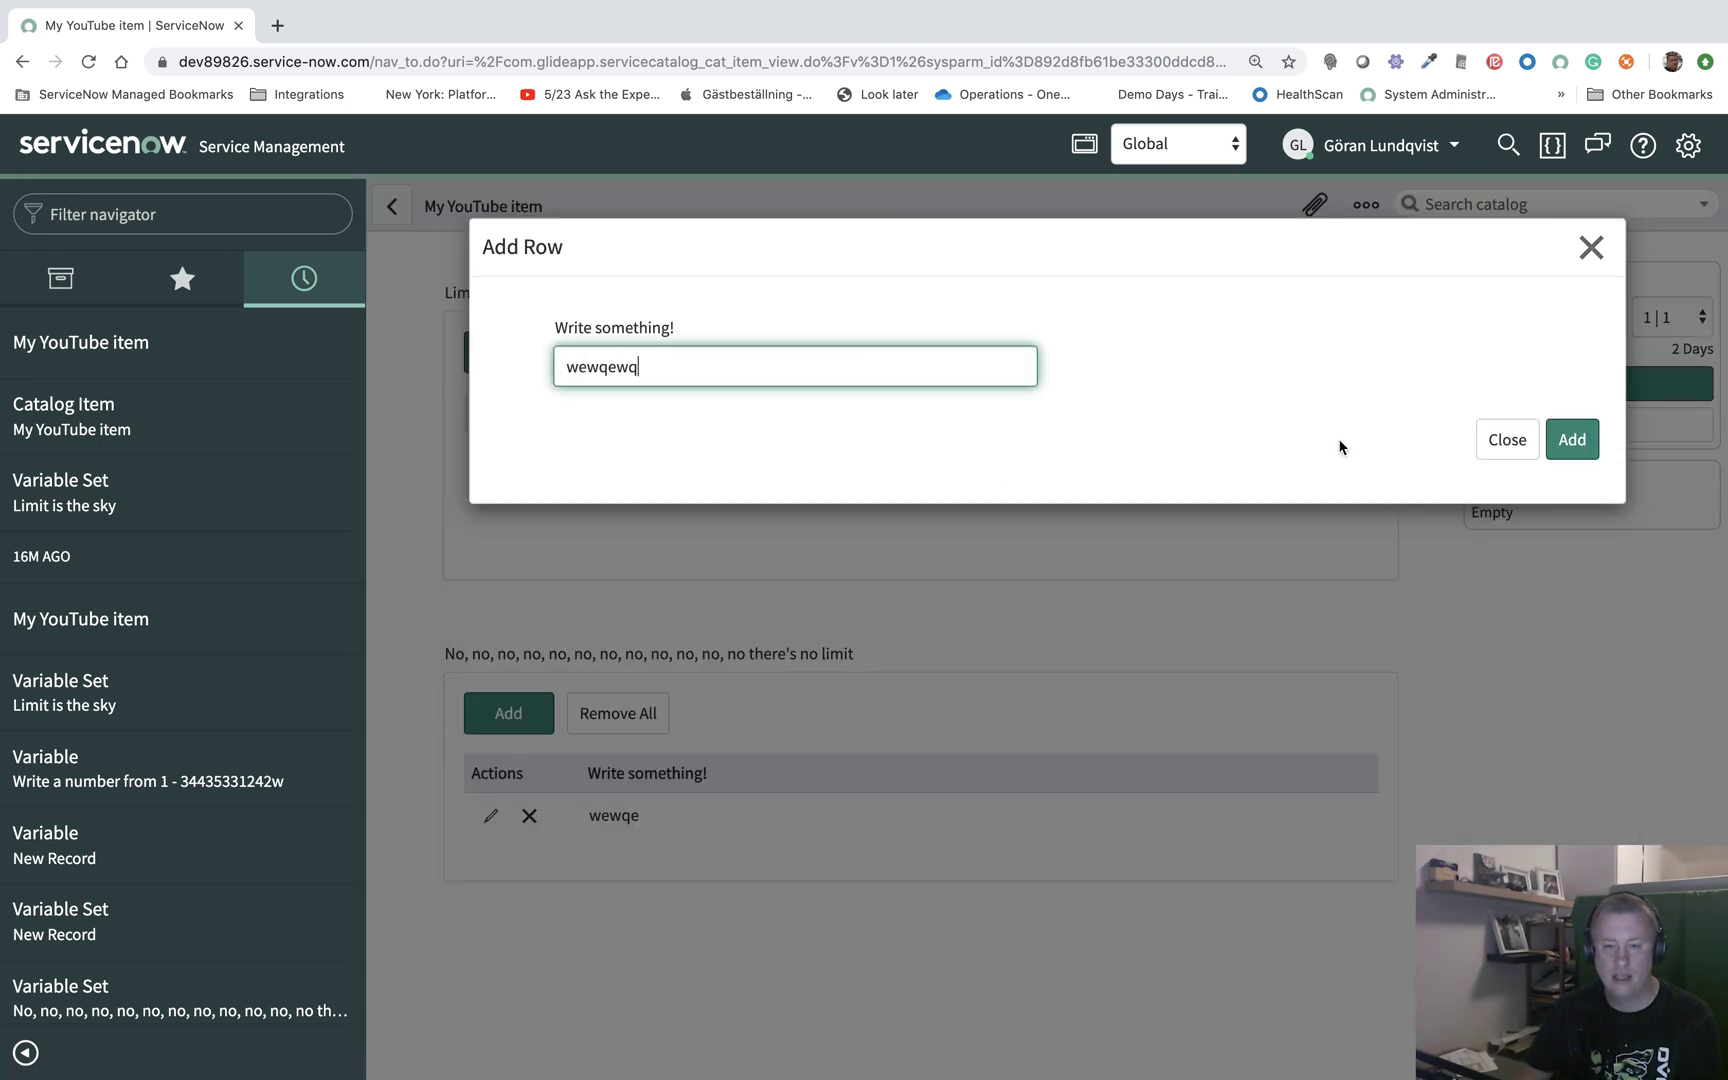
{"action": "left_click", "coordinate": [1572, 441]}
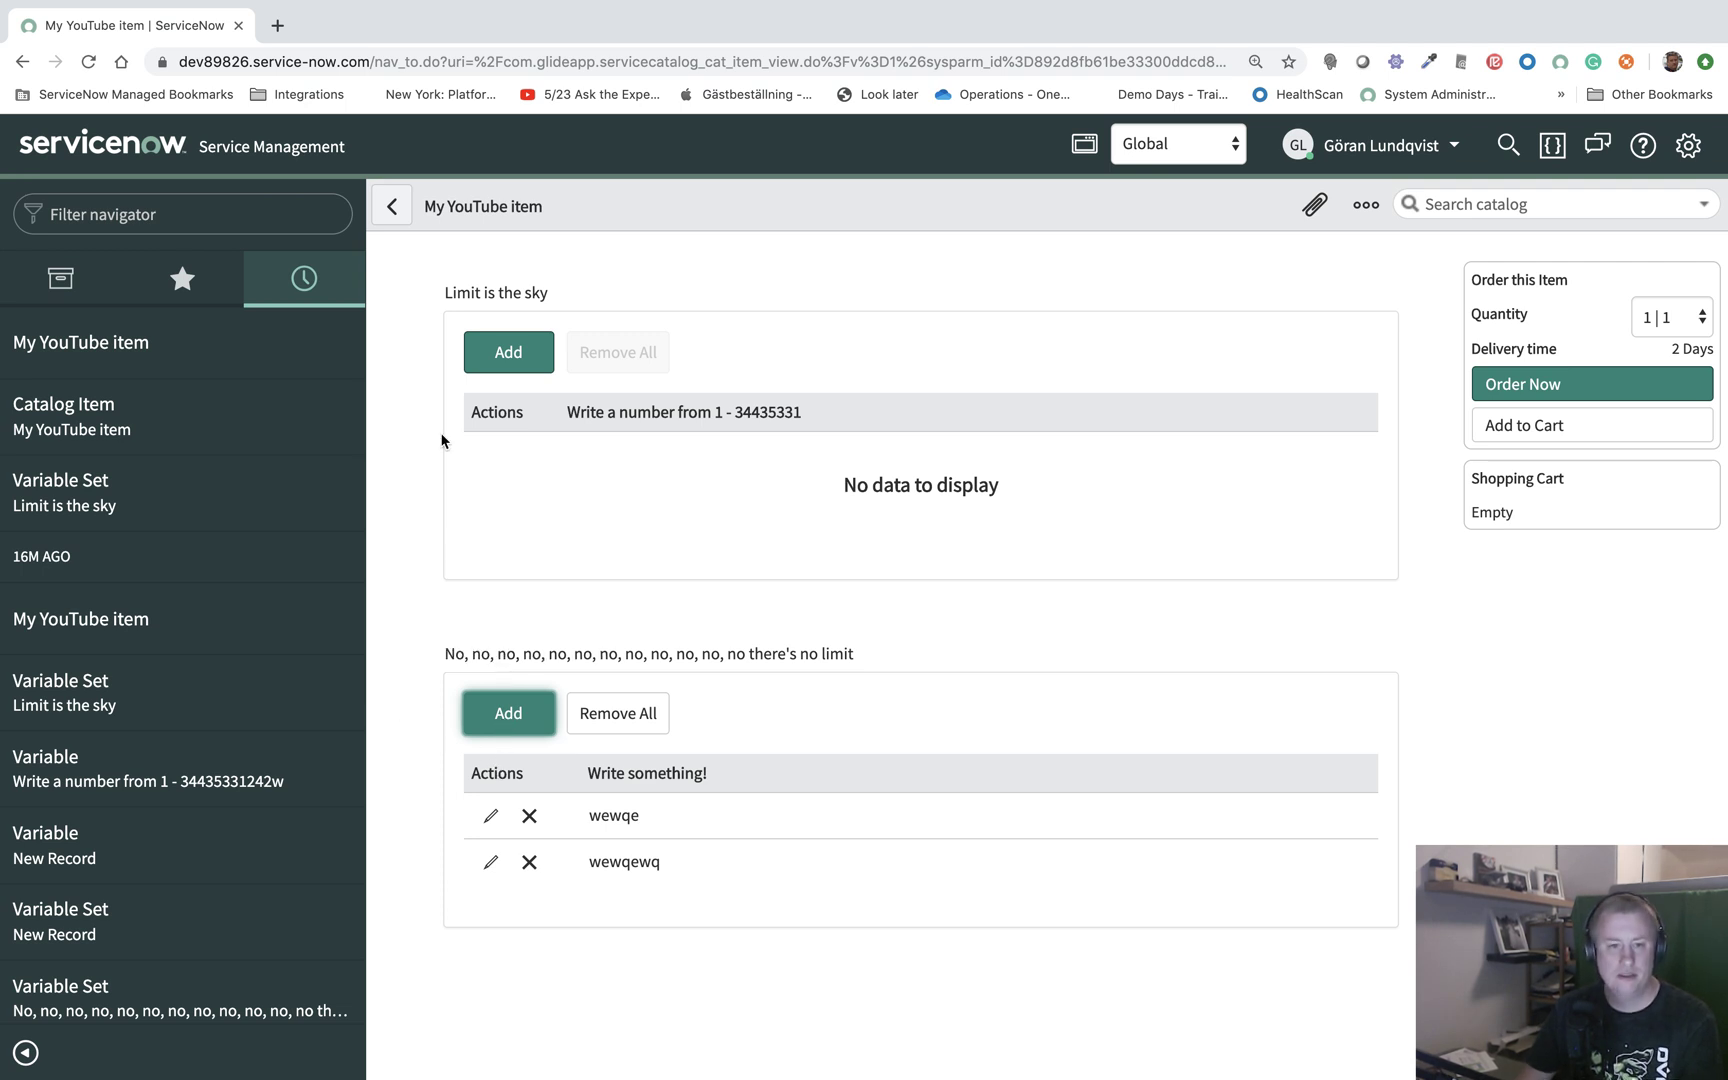
Step: Add rows d32324 and 3432 to the Limit is the sky table
{"action": "left_click", "coordinate": [545, 368]}
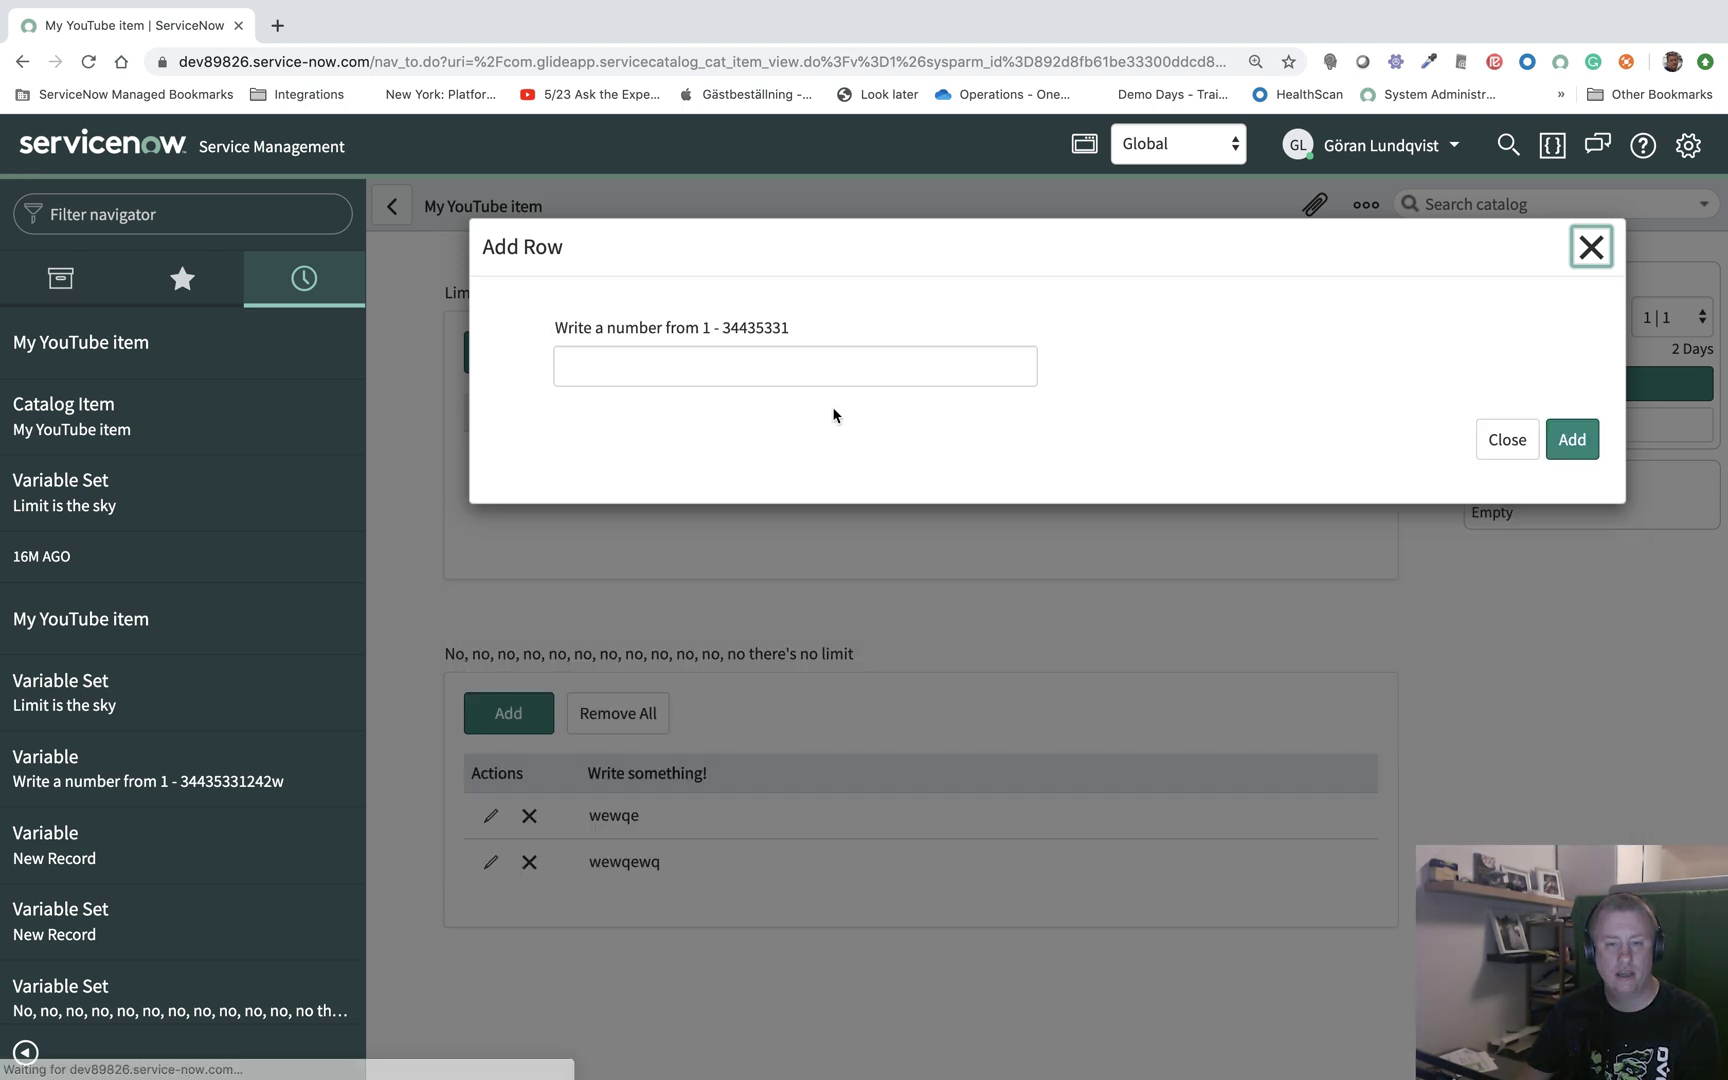
{"action": "left_click", "coordinate": [846, 375]}
{"action": "type", "text": "d32324"}
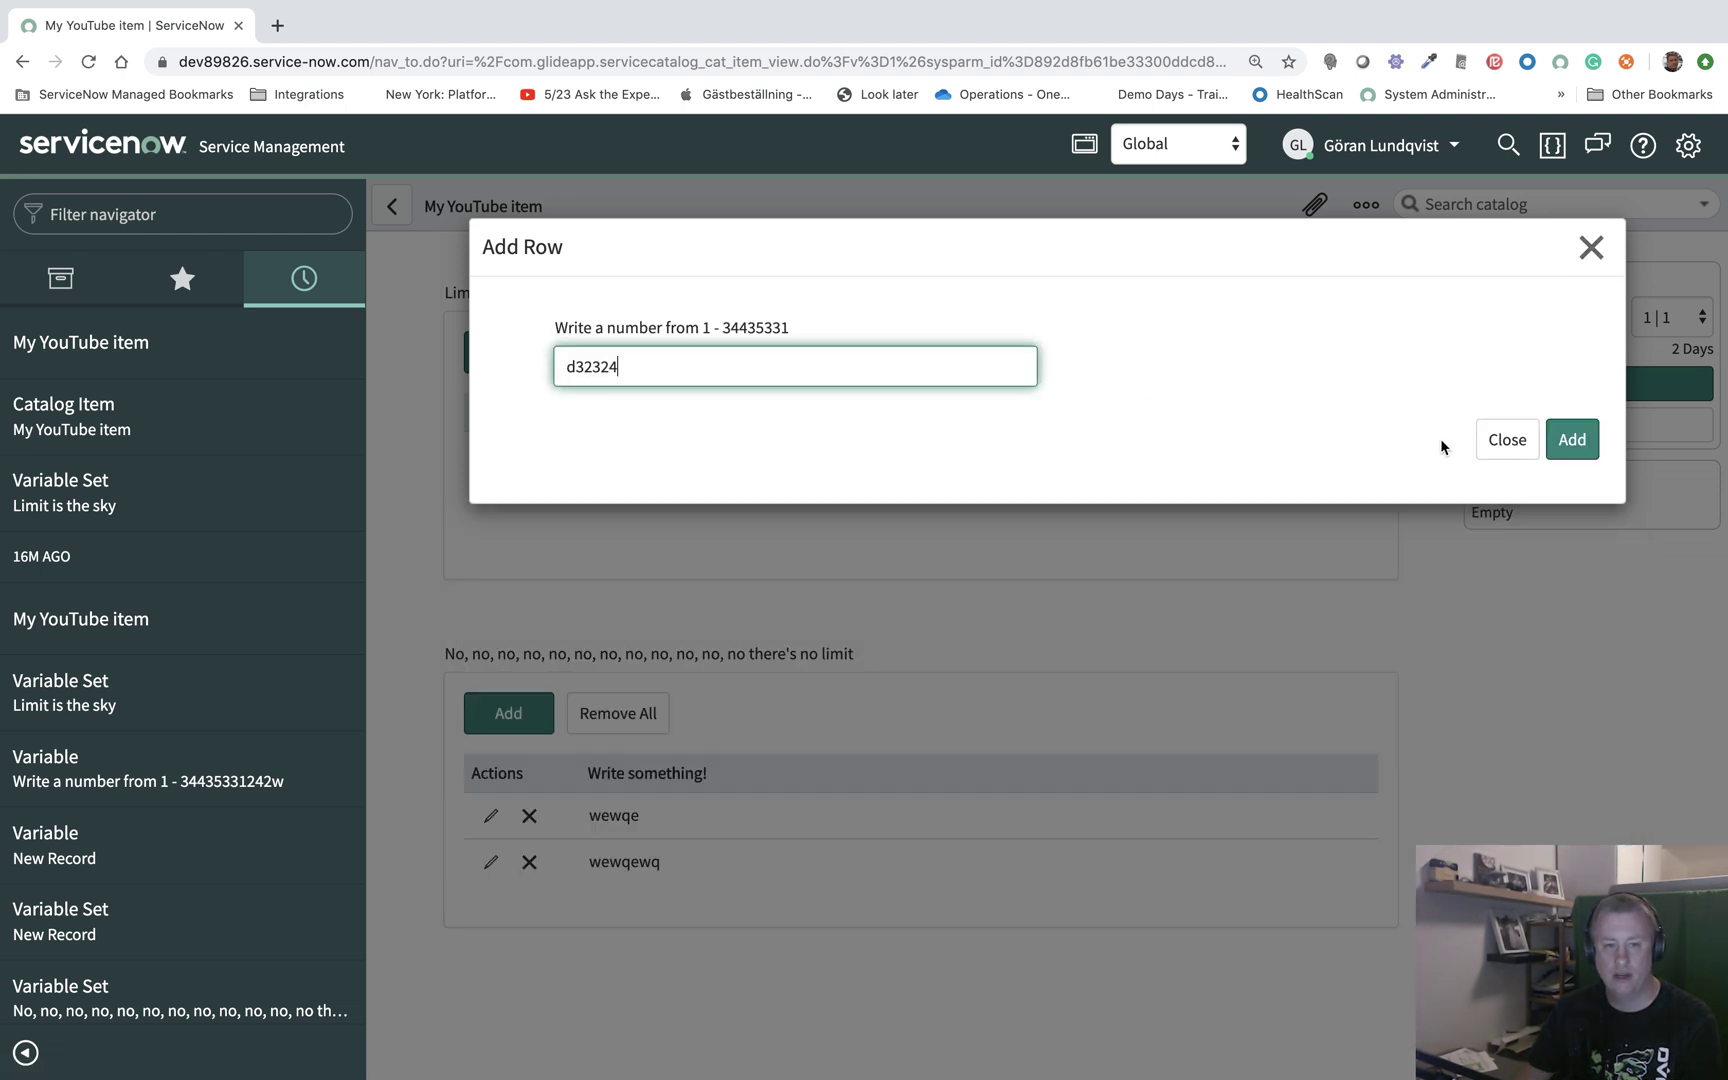
{"action": "left_click", "coordinate": [1571, 440]}
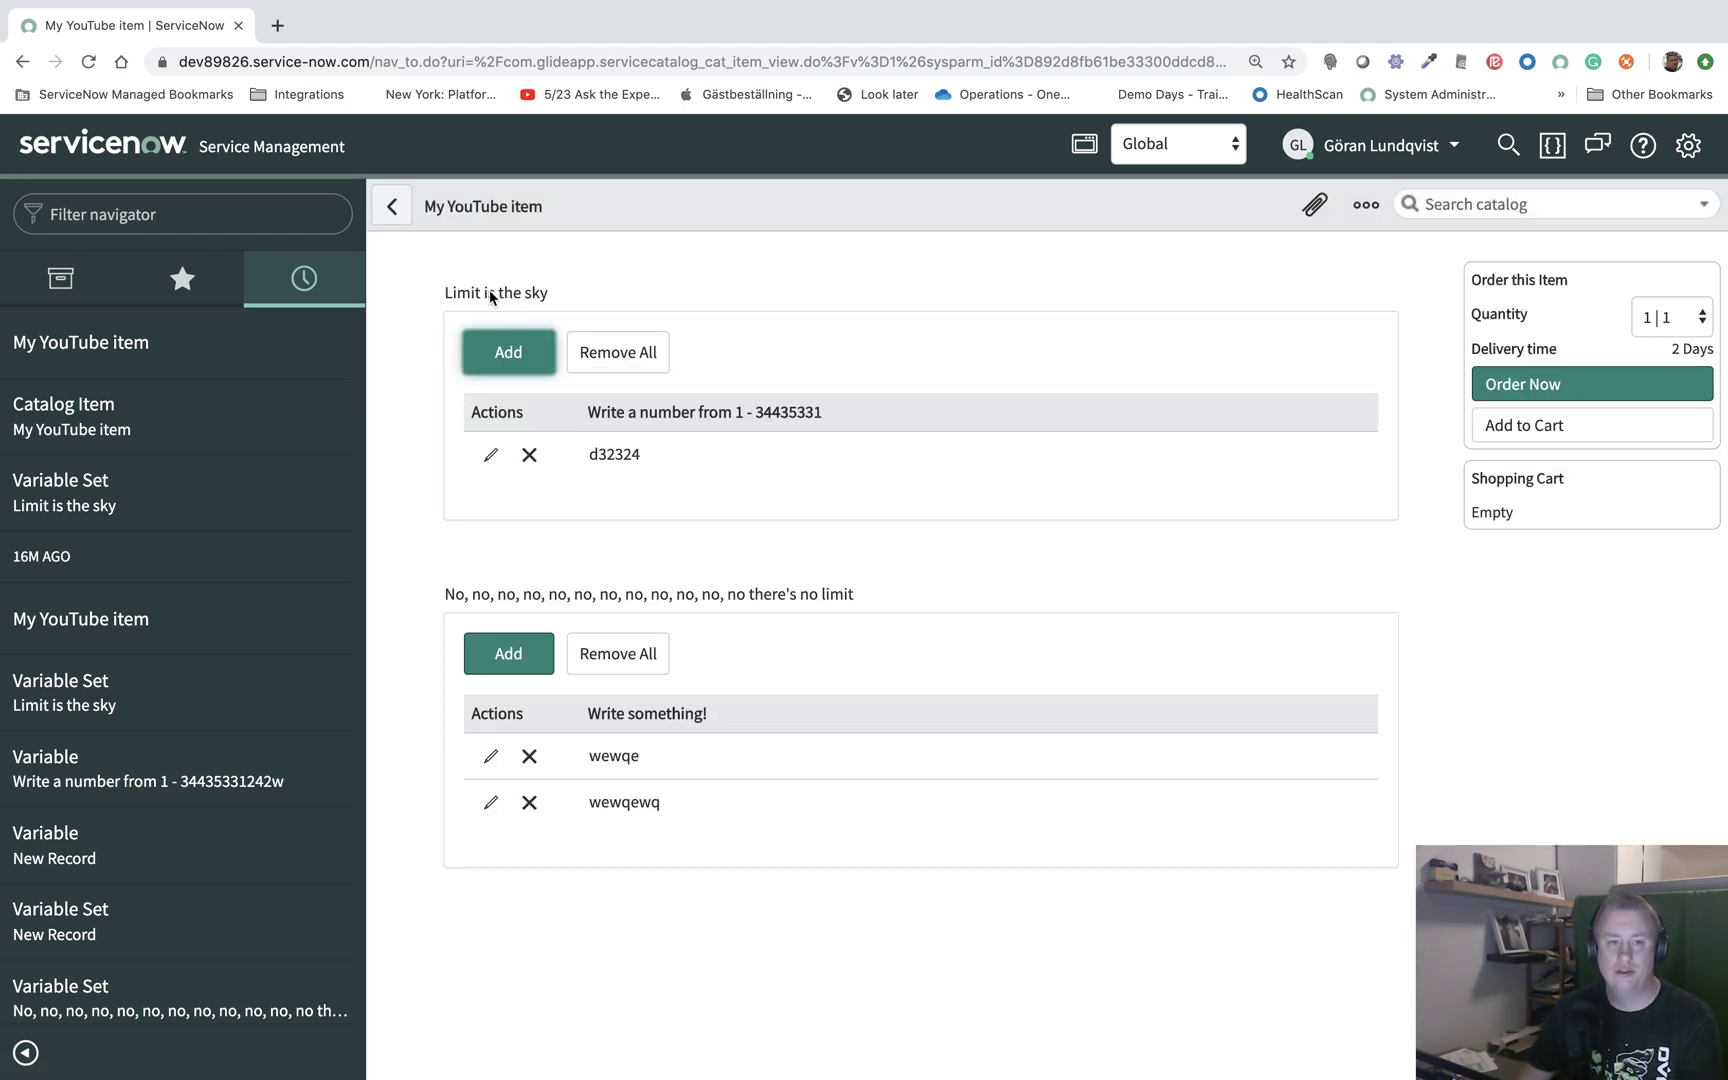
{"action": "left_click", "coordinate": [490, 346]}
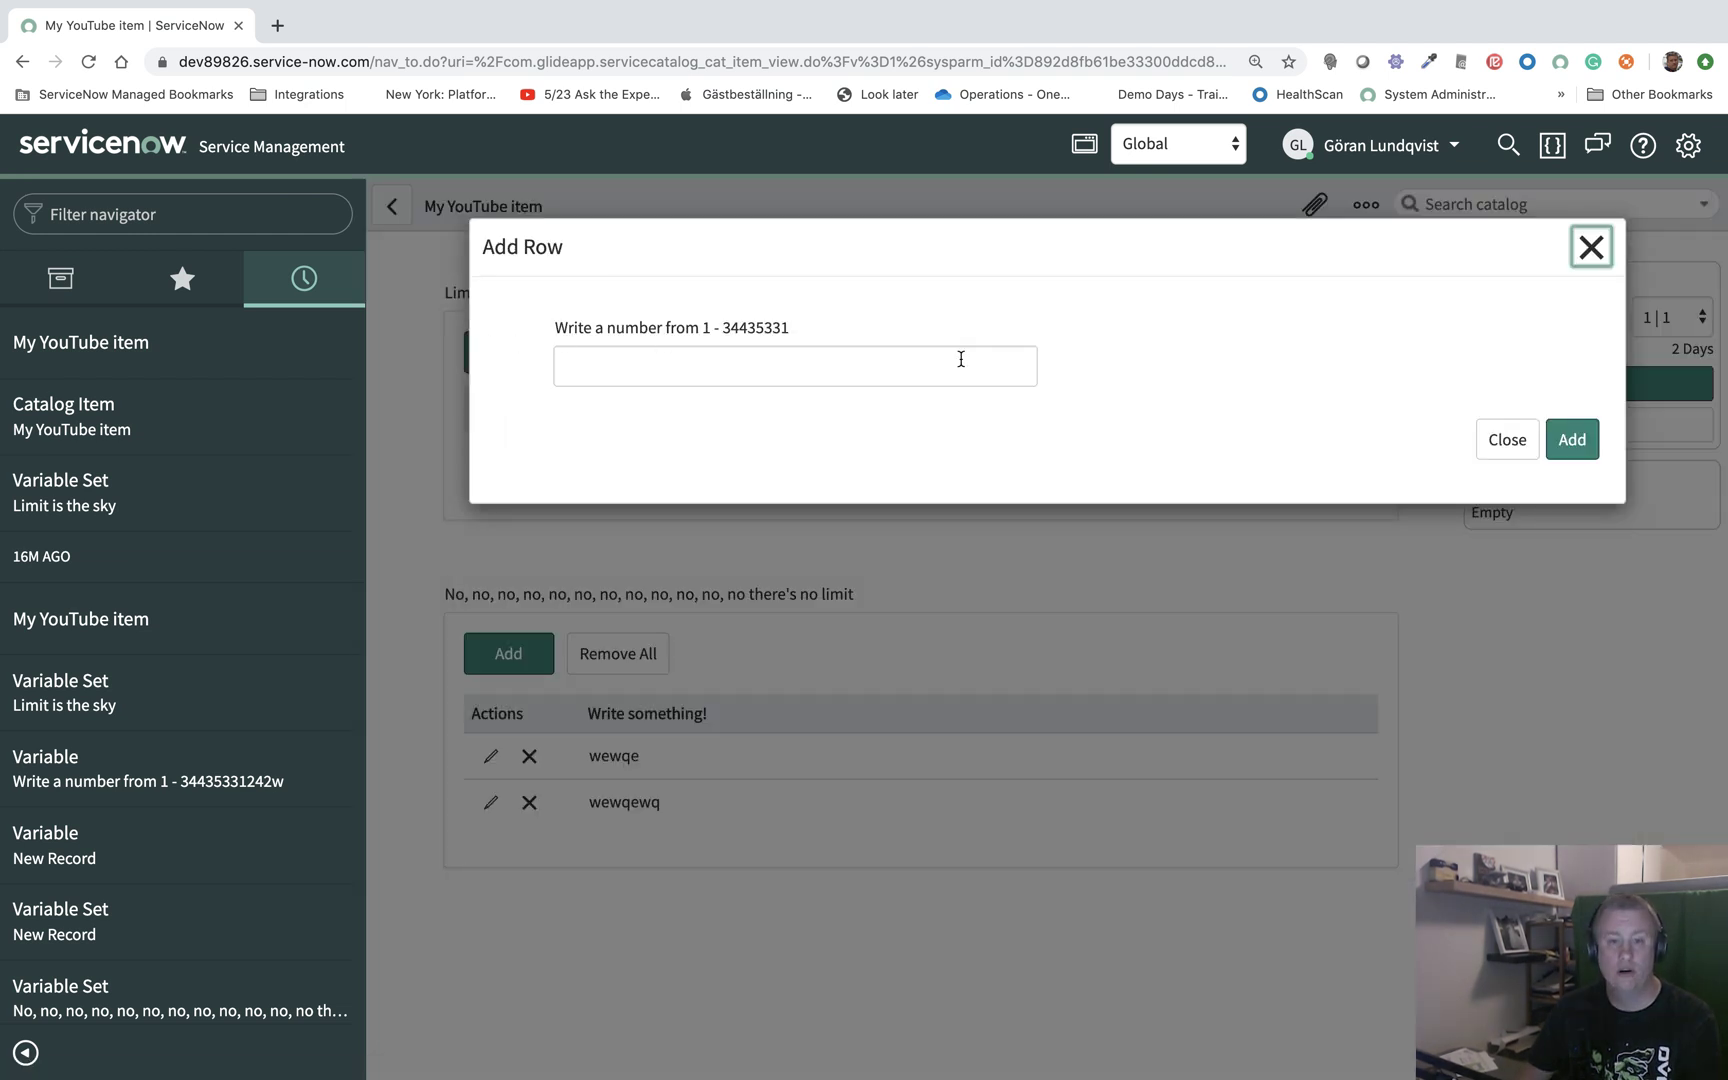
{"action": "type", "text": "3432"}
{"action": "left_click", "coordinate": [1572, 439]}
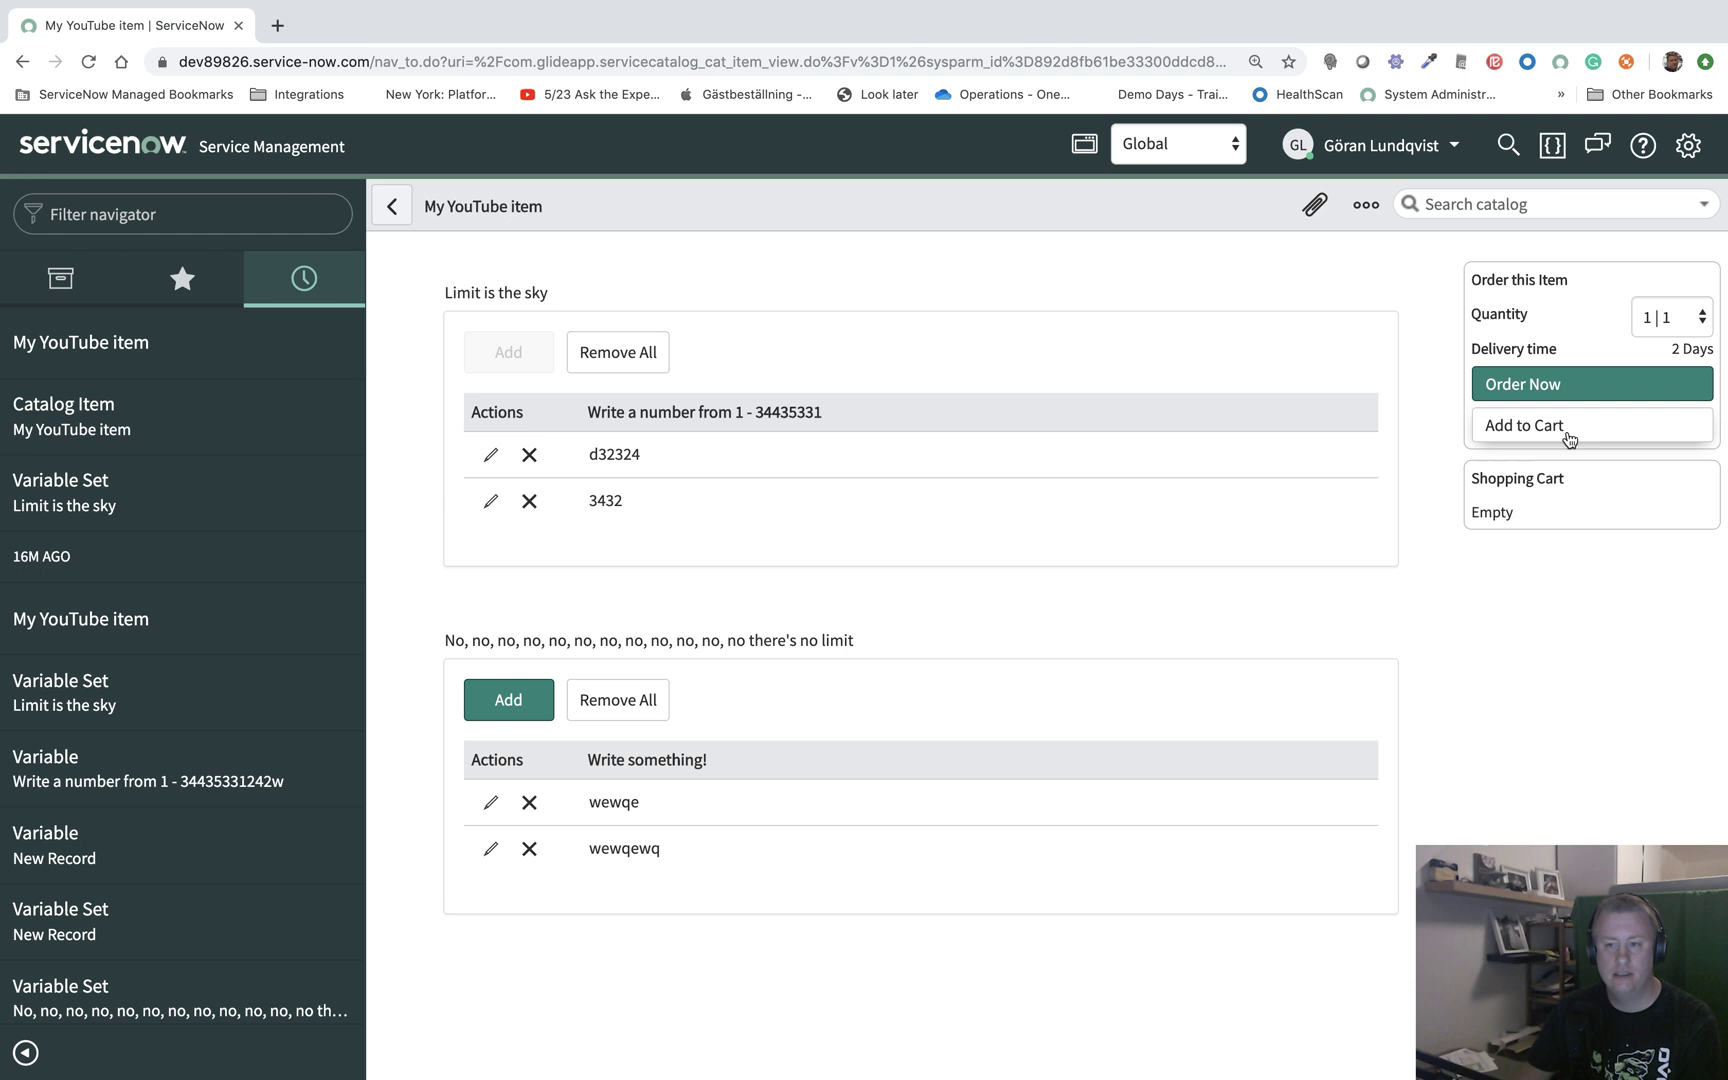
Step: Attempt a third Limit is the sky row, which the two-row cap blocks
{"action": "double_click", "coordinate": [522, 351]}
{"action": "left_click", "coordinate": [522, 351]}
{"action": "double_click", "coordinate": [522, 352]}
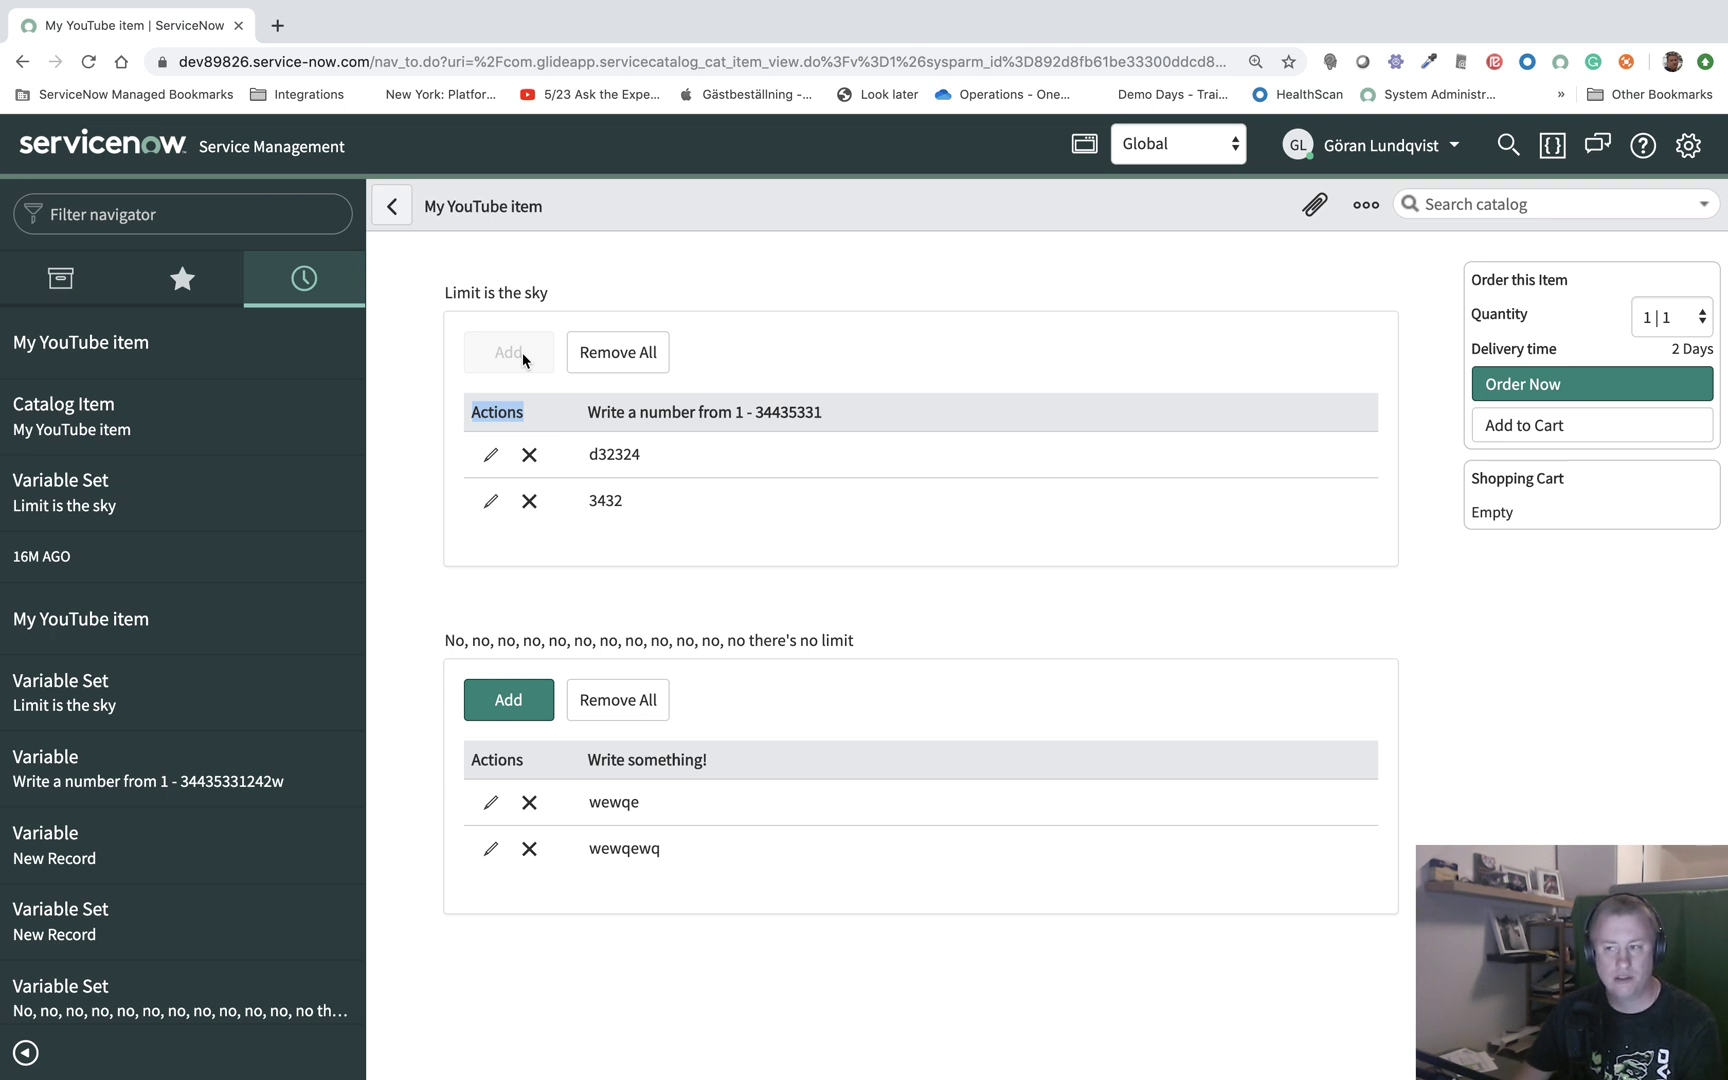
Step: Remove the 3432 row, add an sdas row, then return to the My YouTube item record
{"action": "left_click", "coordinate": [529, 501]}
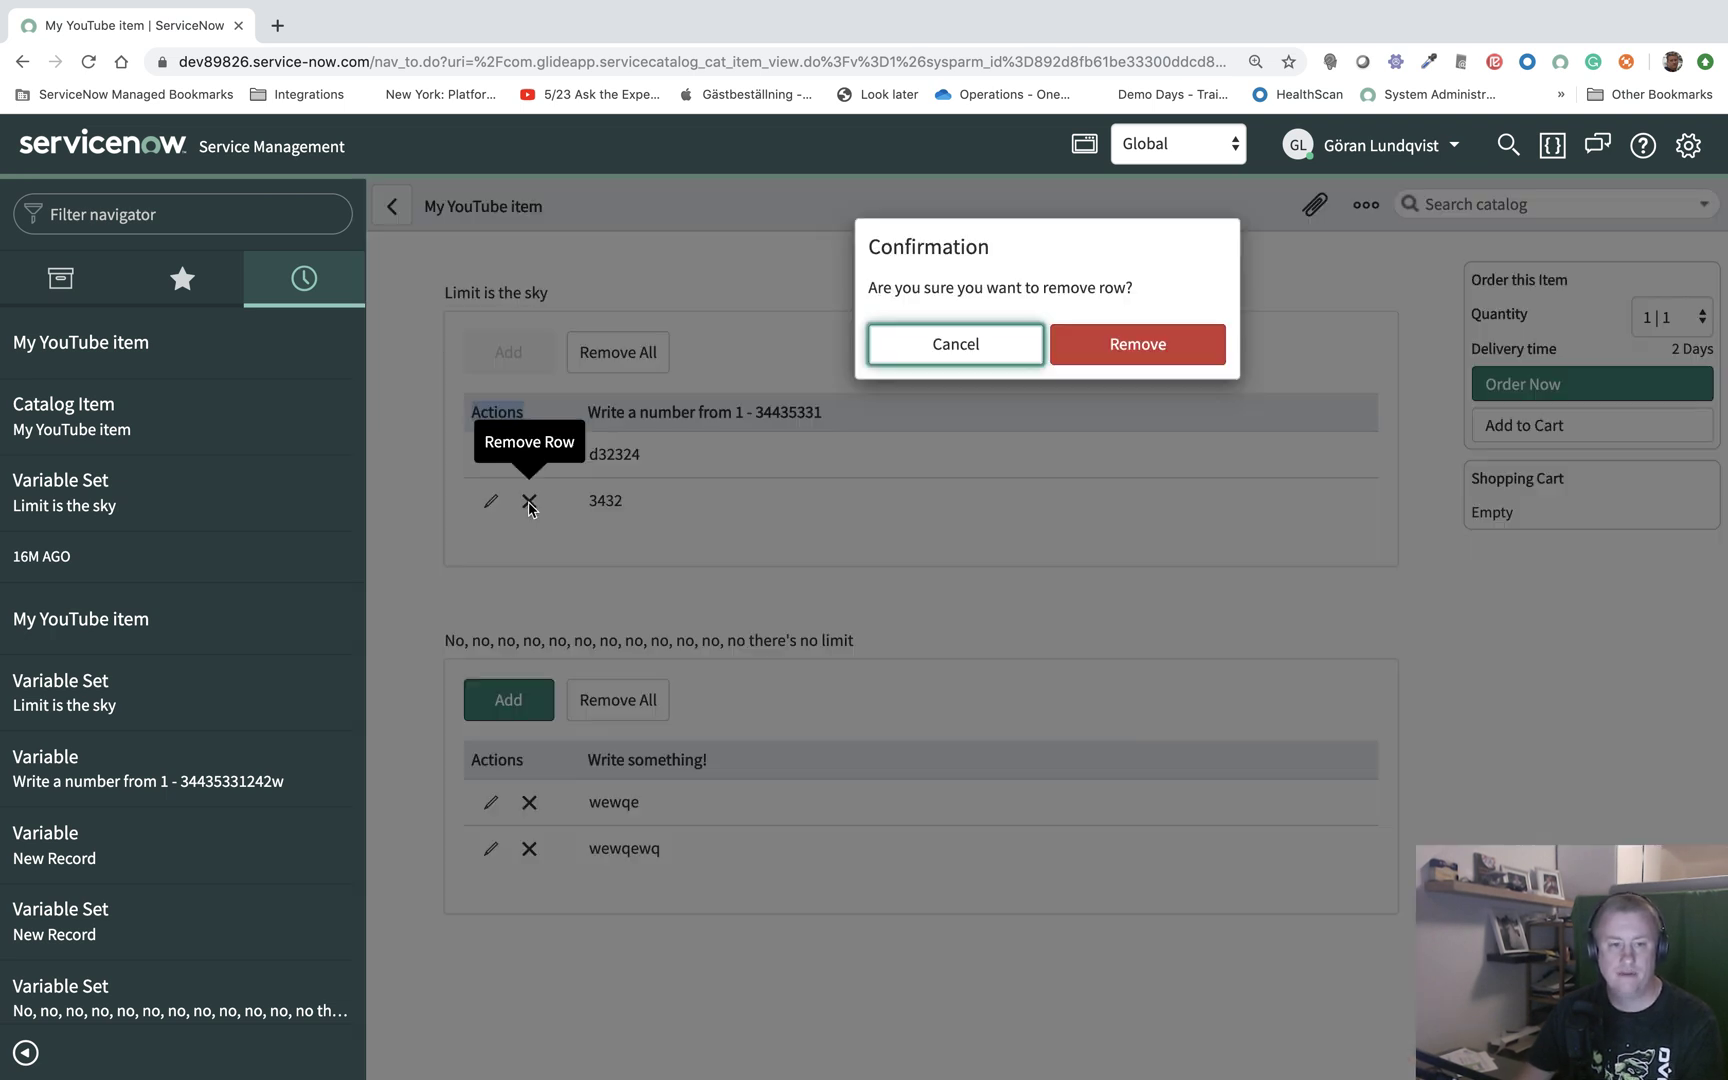
{"action": "left_click", "coordinate": [1092, 350]}
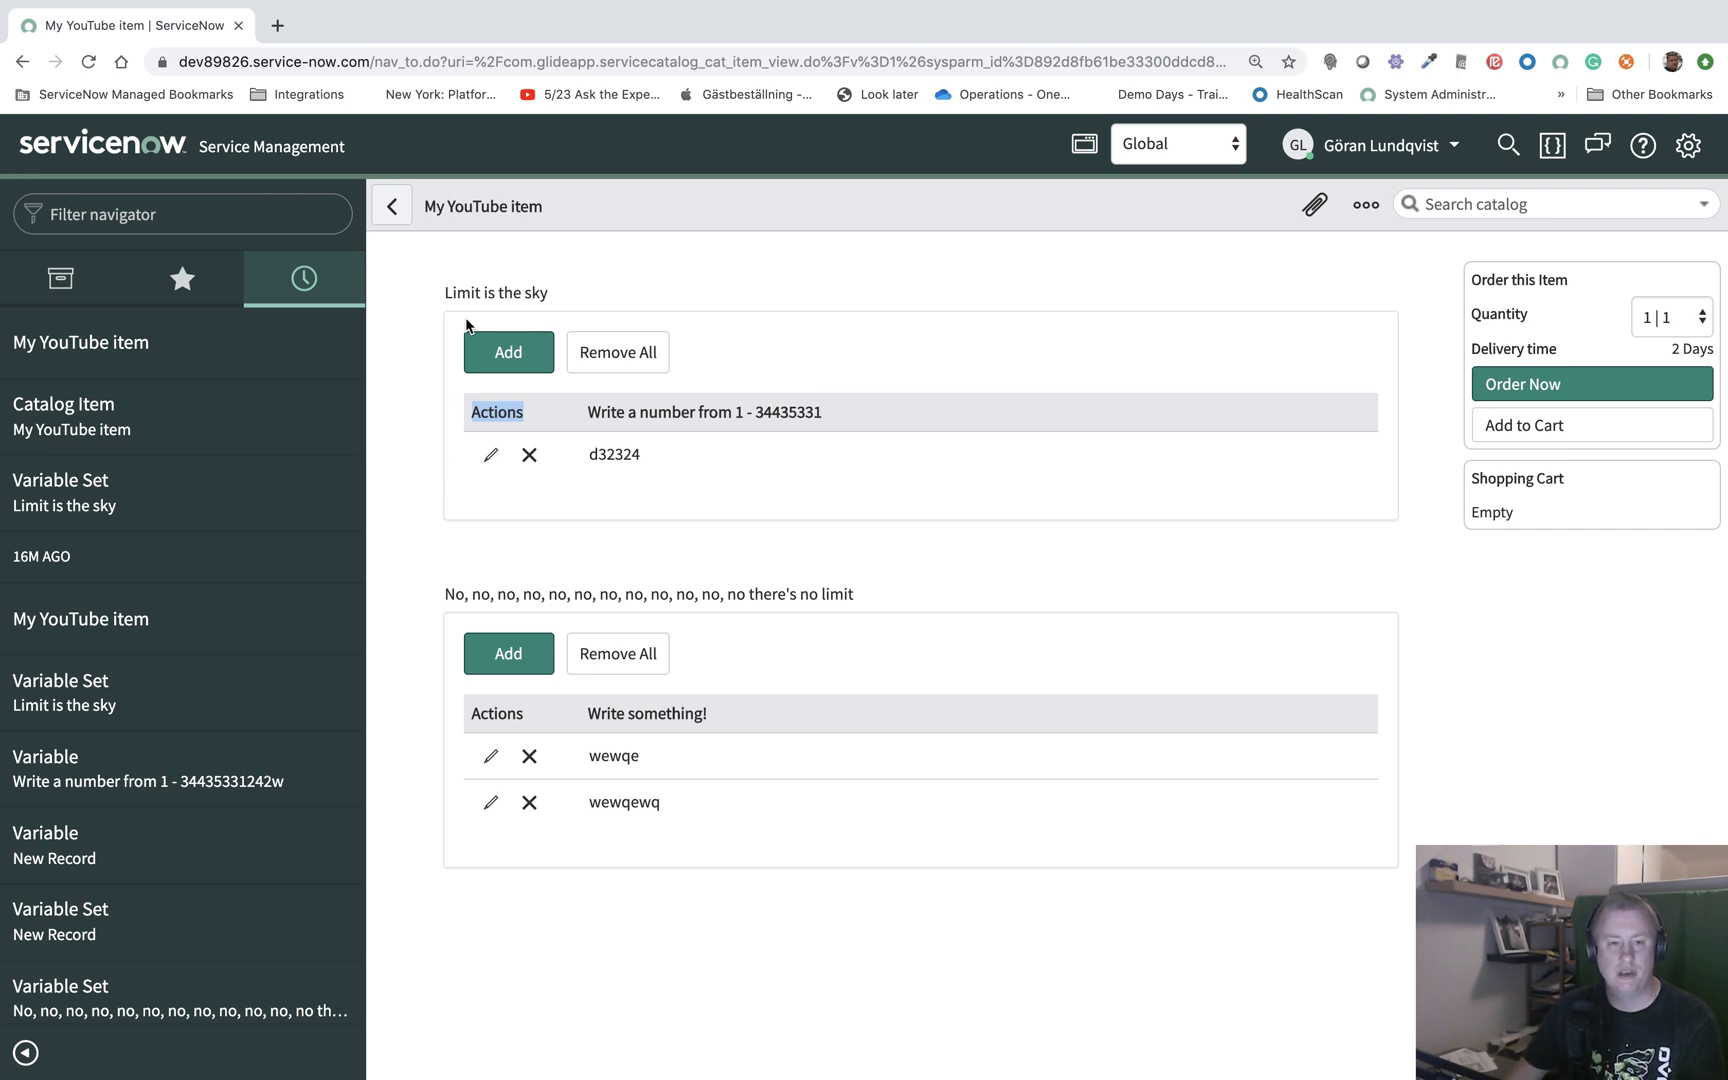
{"action": "left_click", "coordinate": [497, 347]}
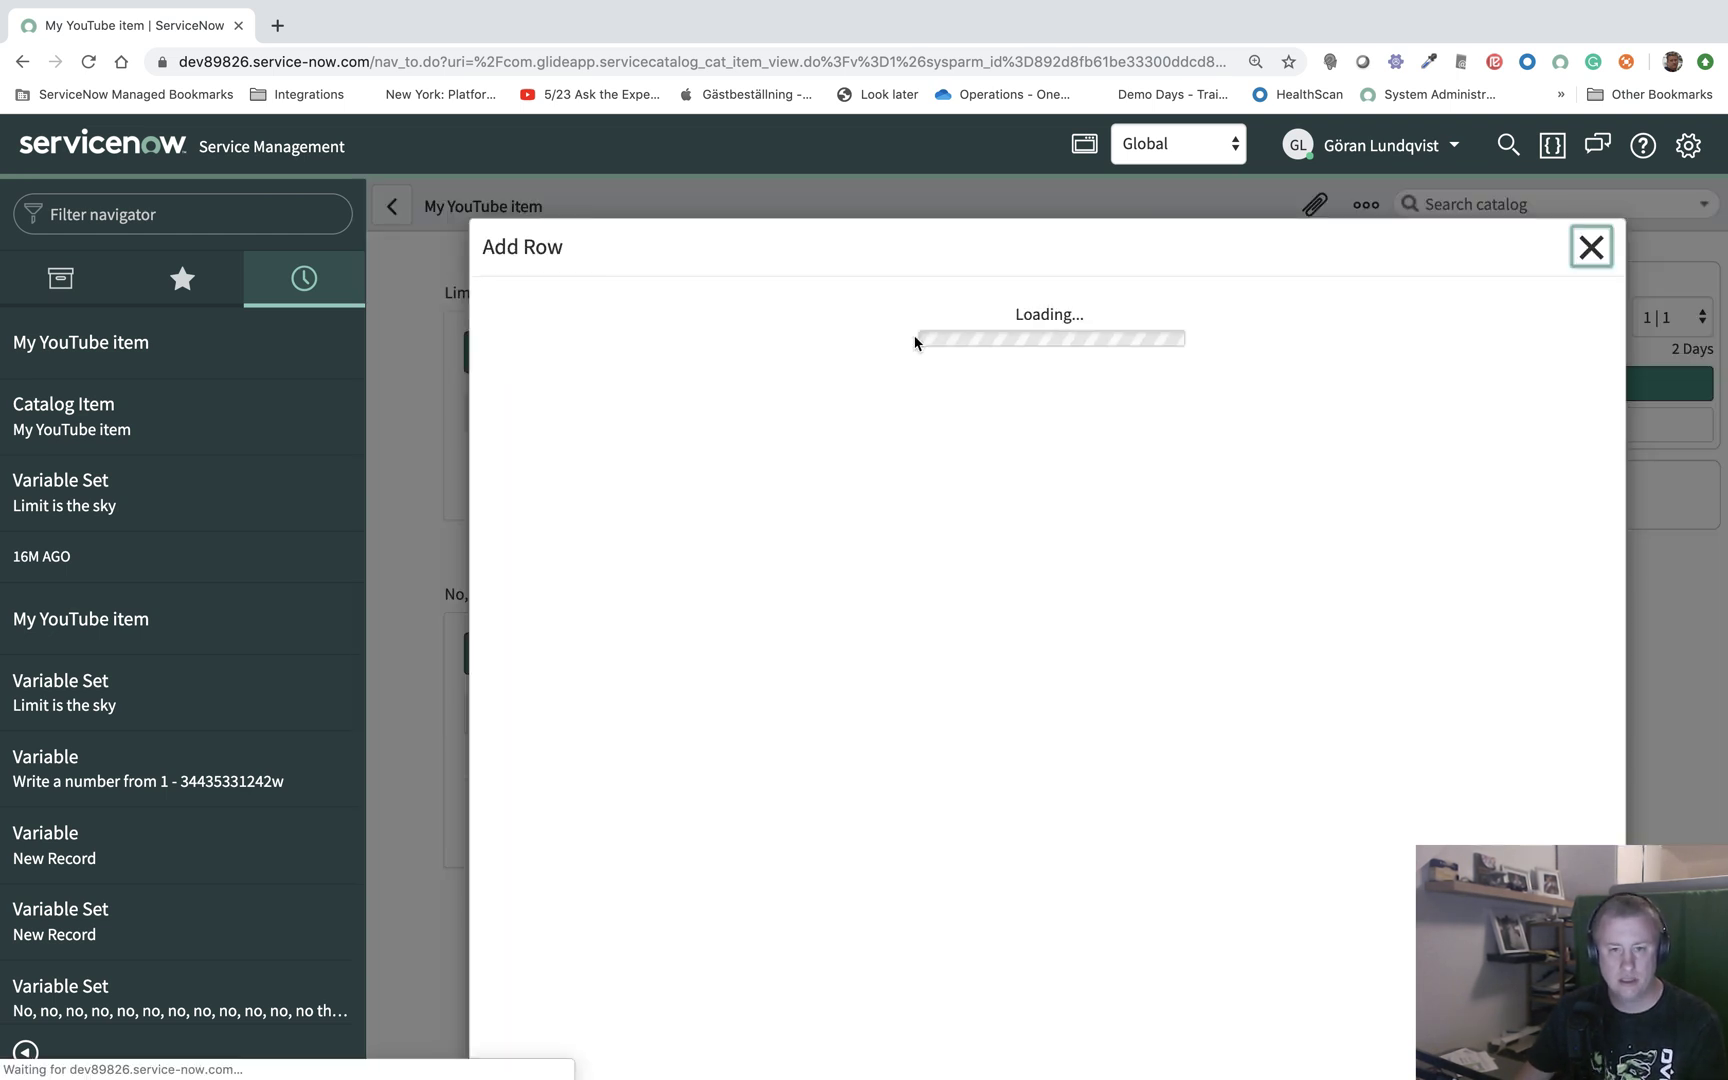
{"action": "left_click", "coordinate": [957, 367]}
{"action": "type", "text": "sdas"}
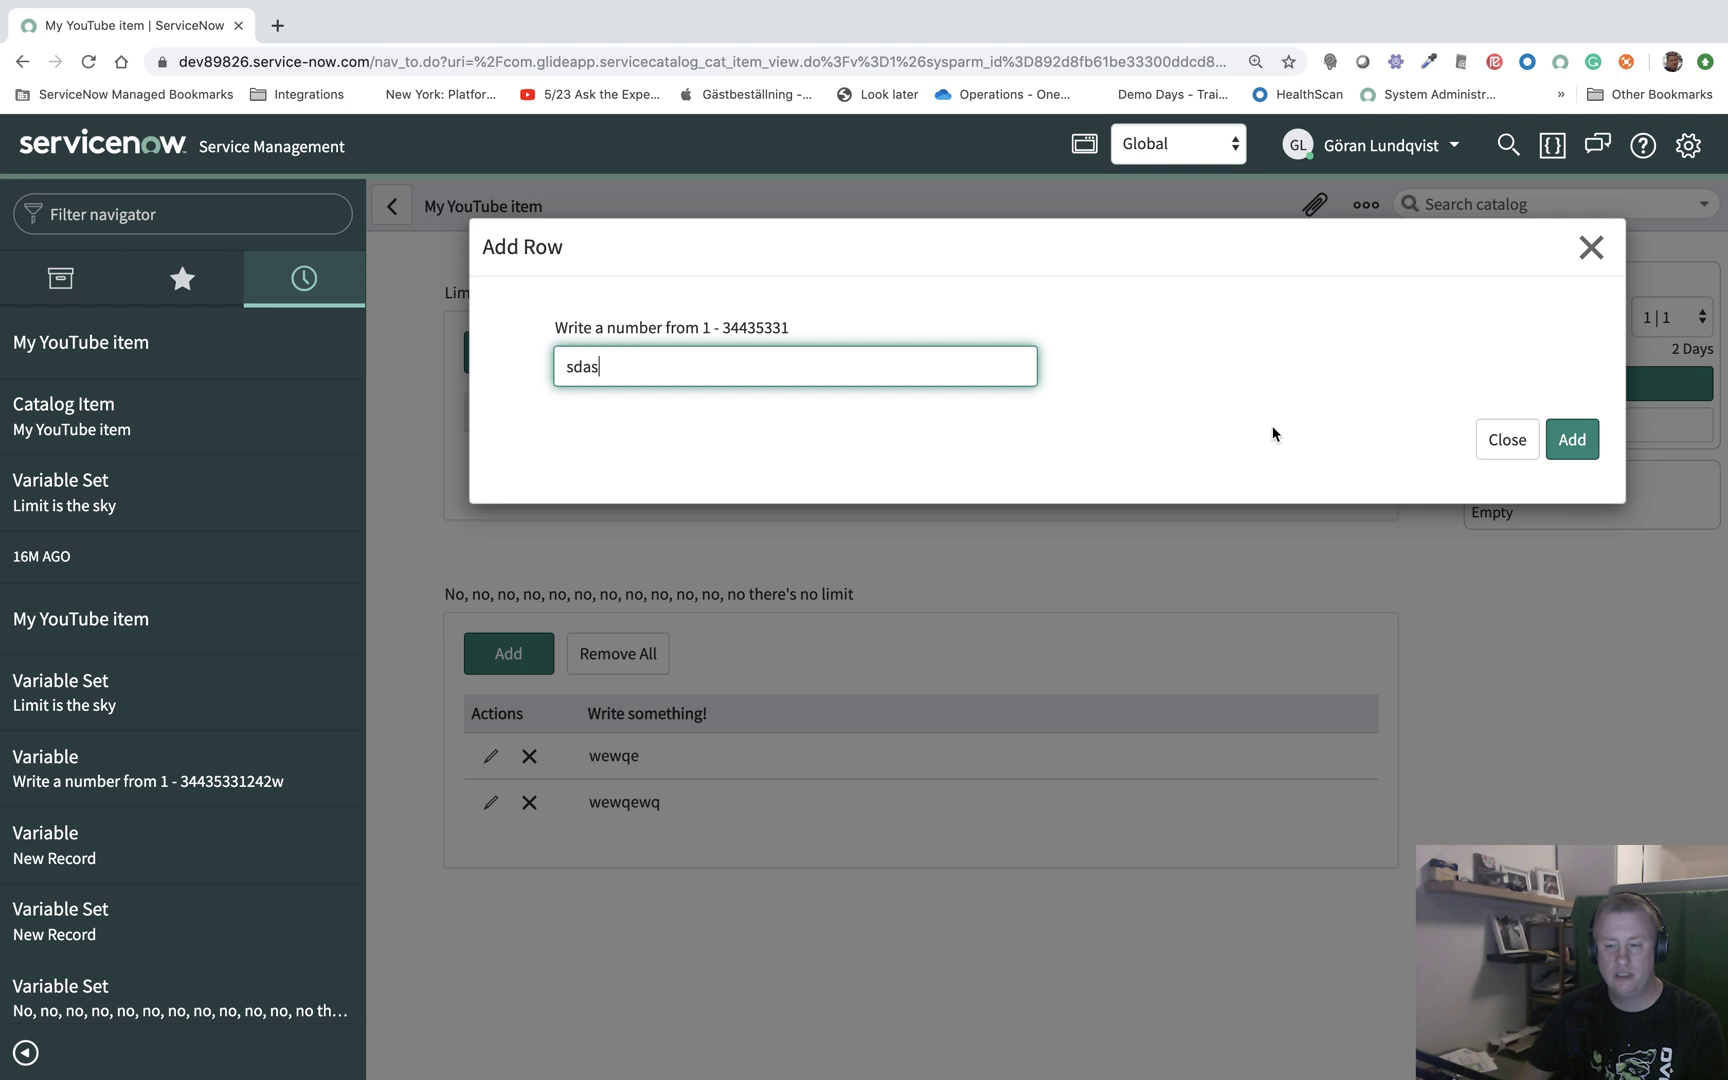
{"action": "left_click", "coordinate": [1574, 440]}
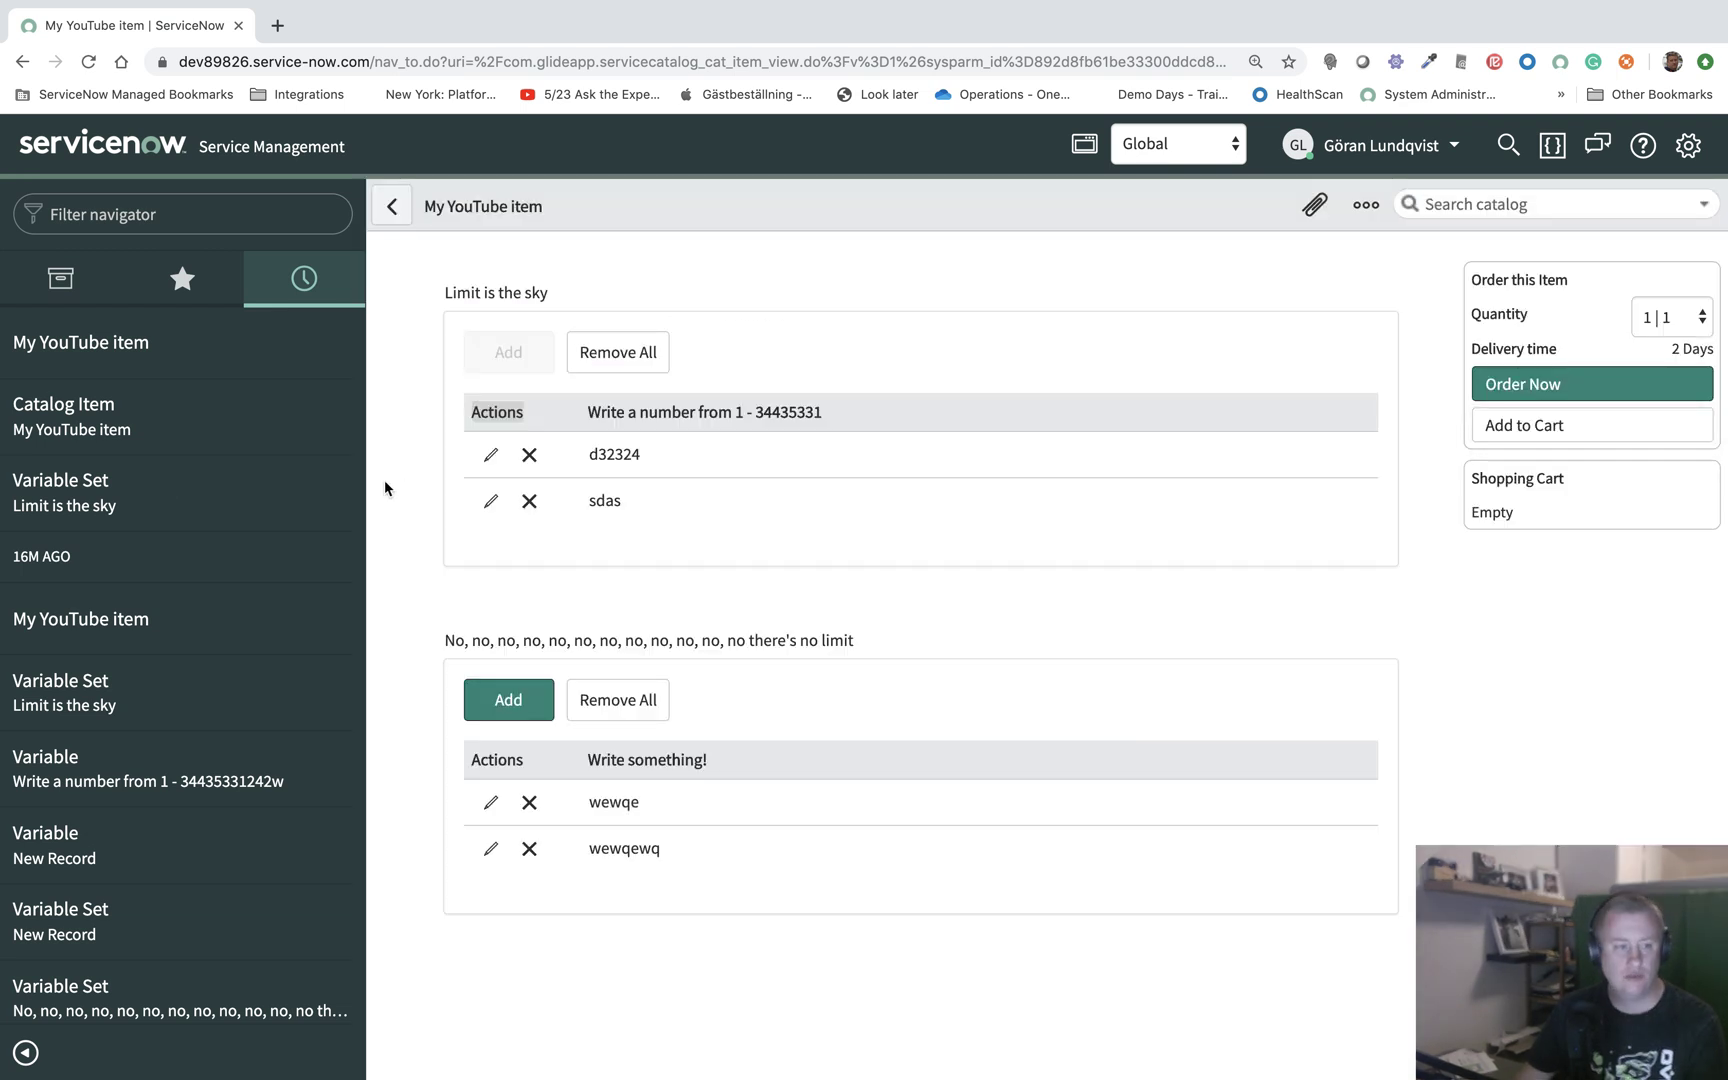
{"action": "left_click", "coordinate": [90, 414]}
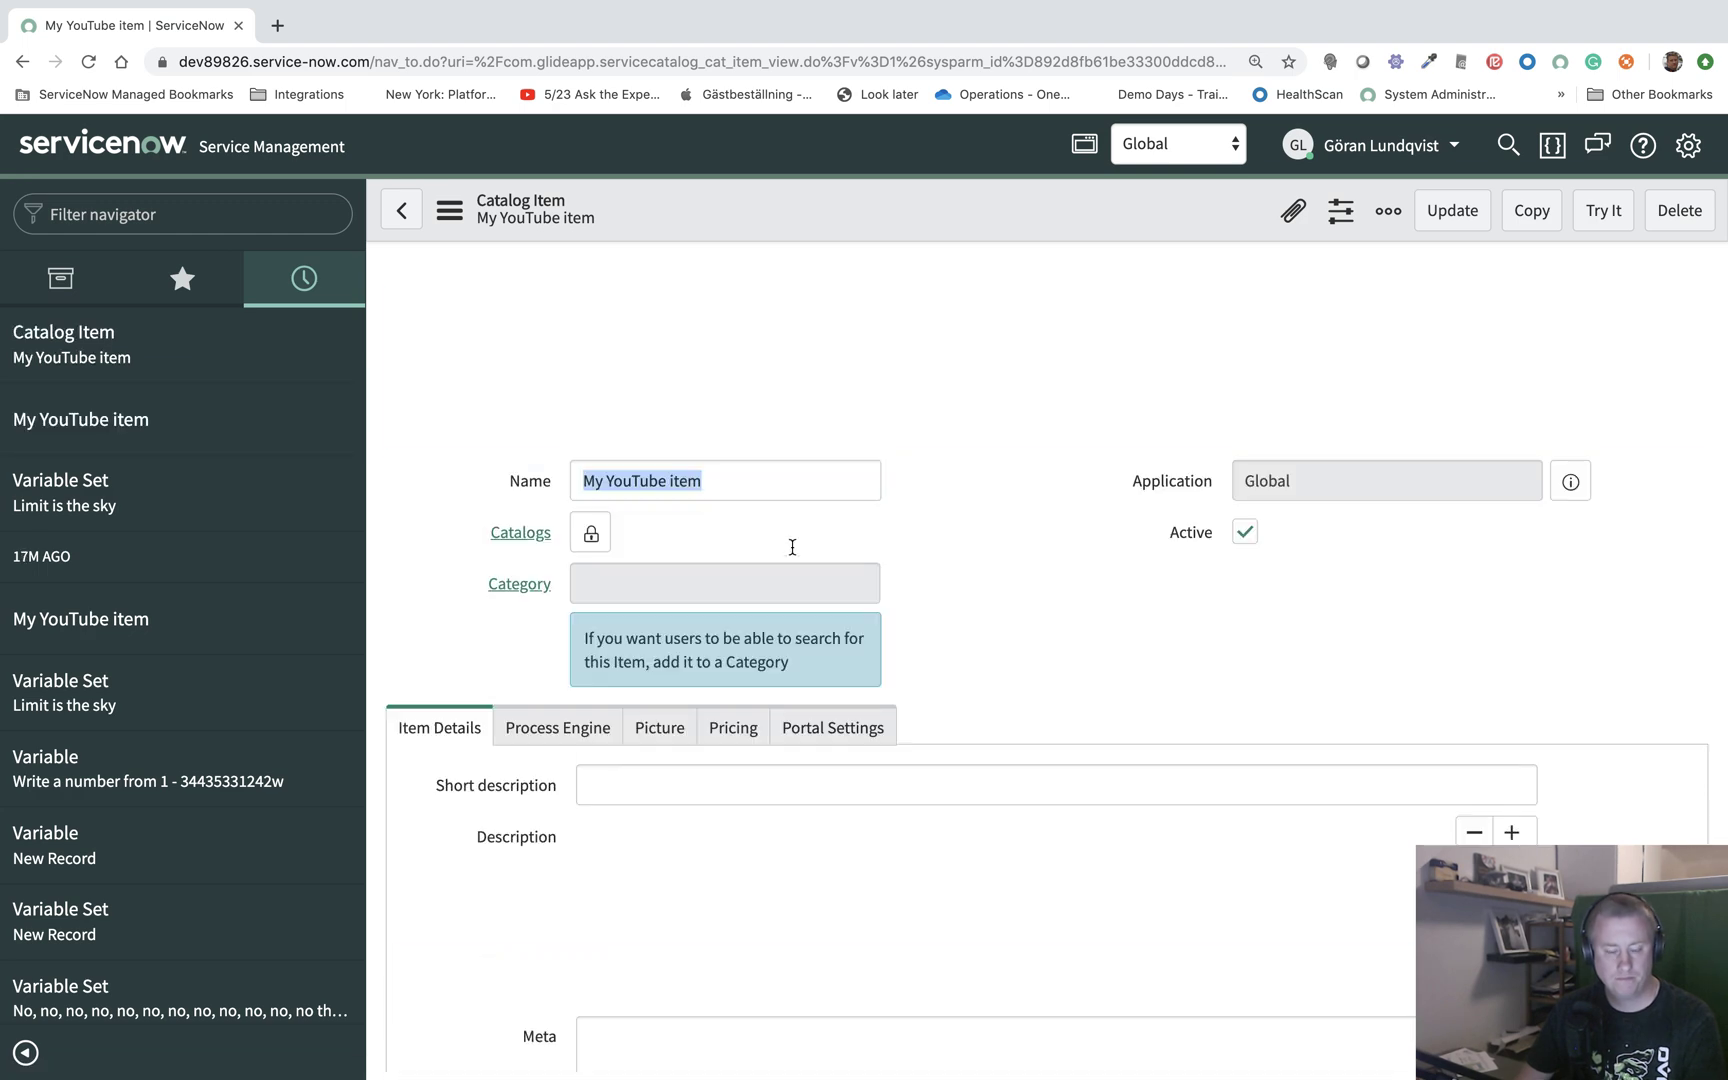
Step: Open Limit is the sky from the Variable Sets list and highlight its max_rows=2 attribute
{"action": "scroll", "coordinate": [791, 554], "scroll_direction": "down", "scroll_amount": 12}
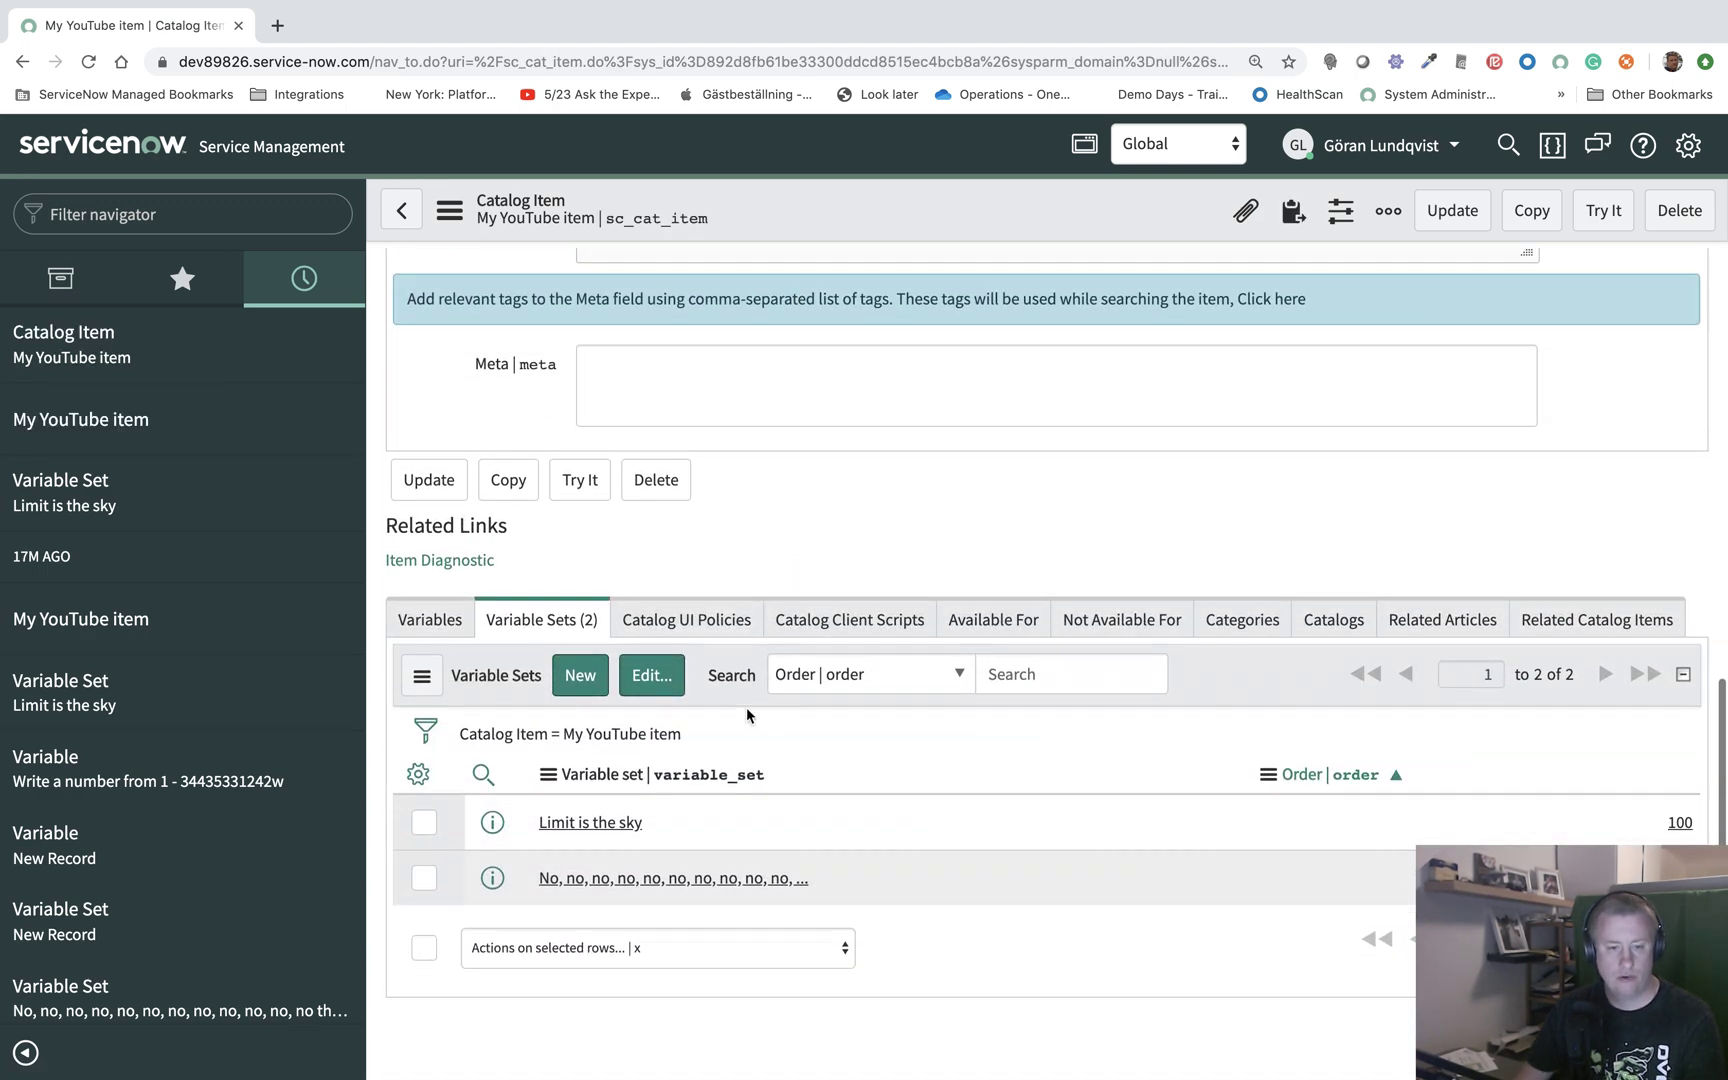
{"action": "left_click", "coordinate": [605, 822]}
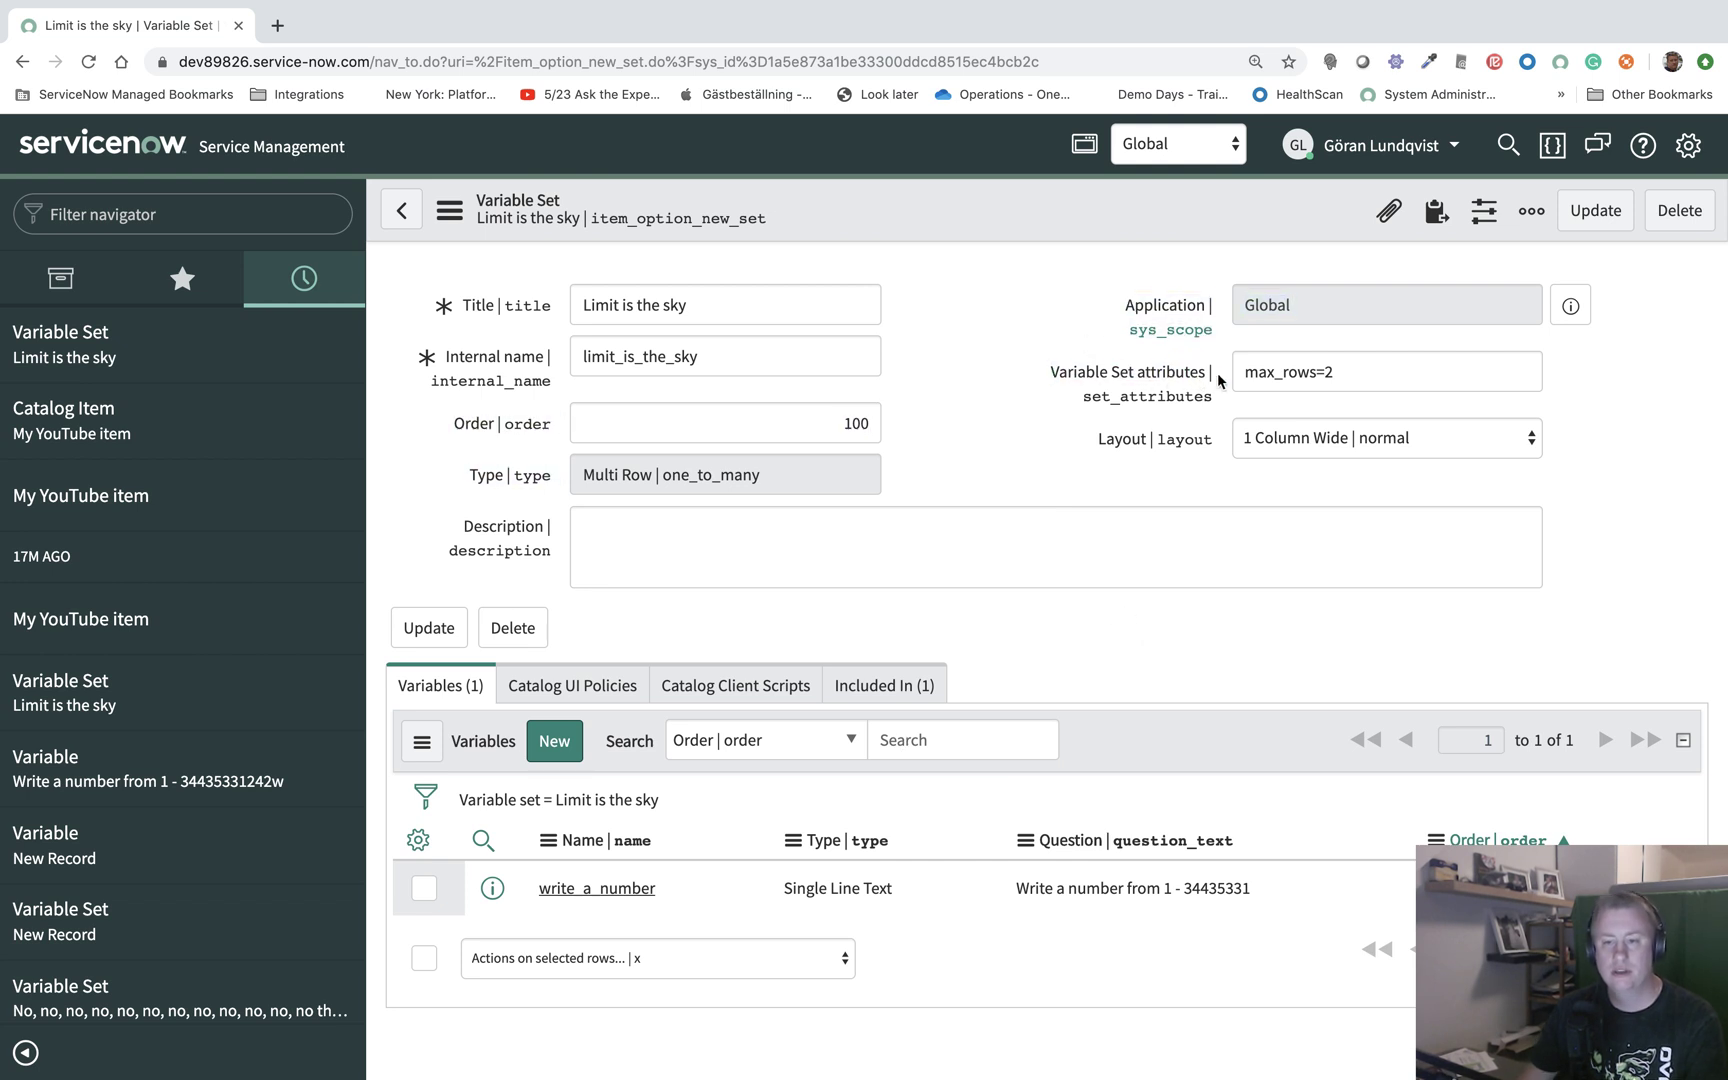
{"action": "left_click_drag", "start_coordinate": [1245, 371], "coordinate": [1317, 371]}
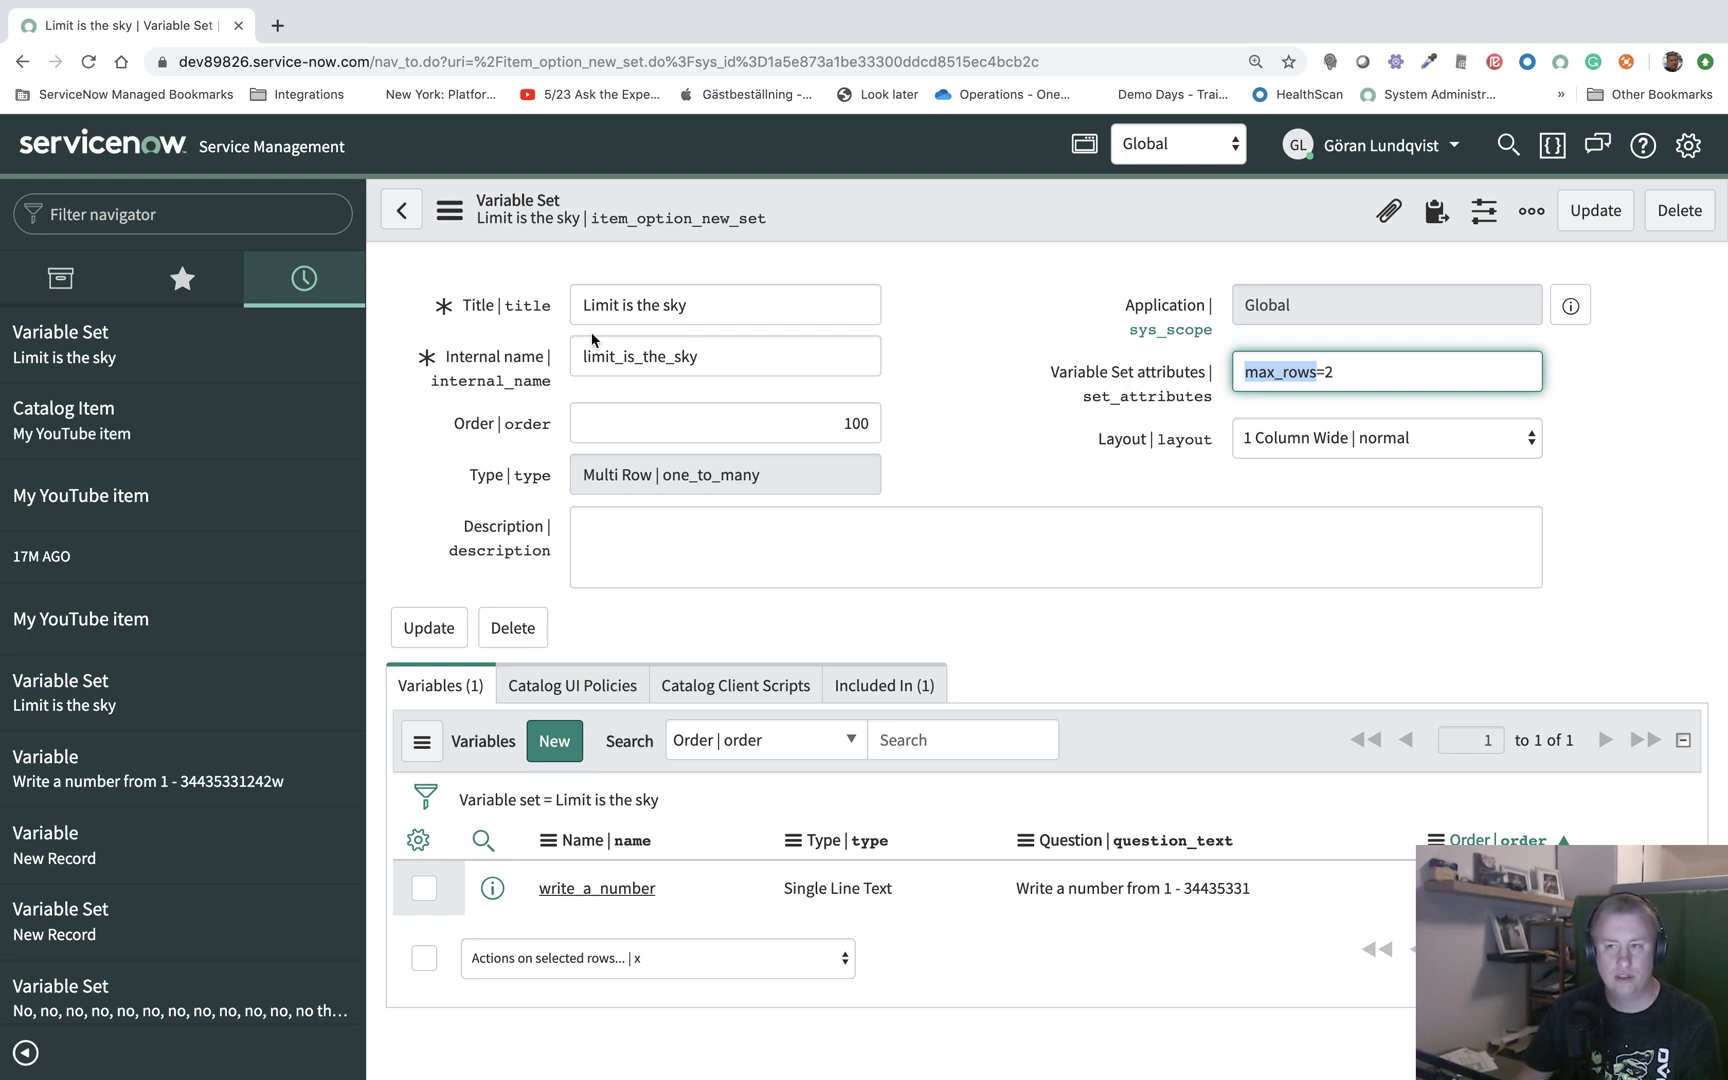
Step: Filter the navigator for 'knowledge' and start a new knowledge article
{"action": "left_click", "coordinate": [234, 208]}
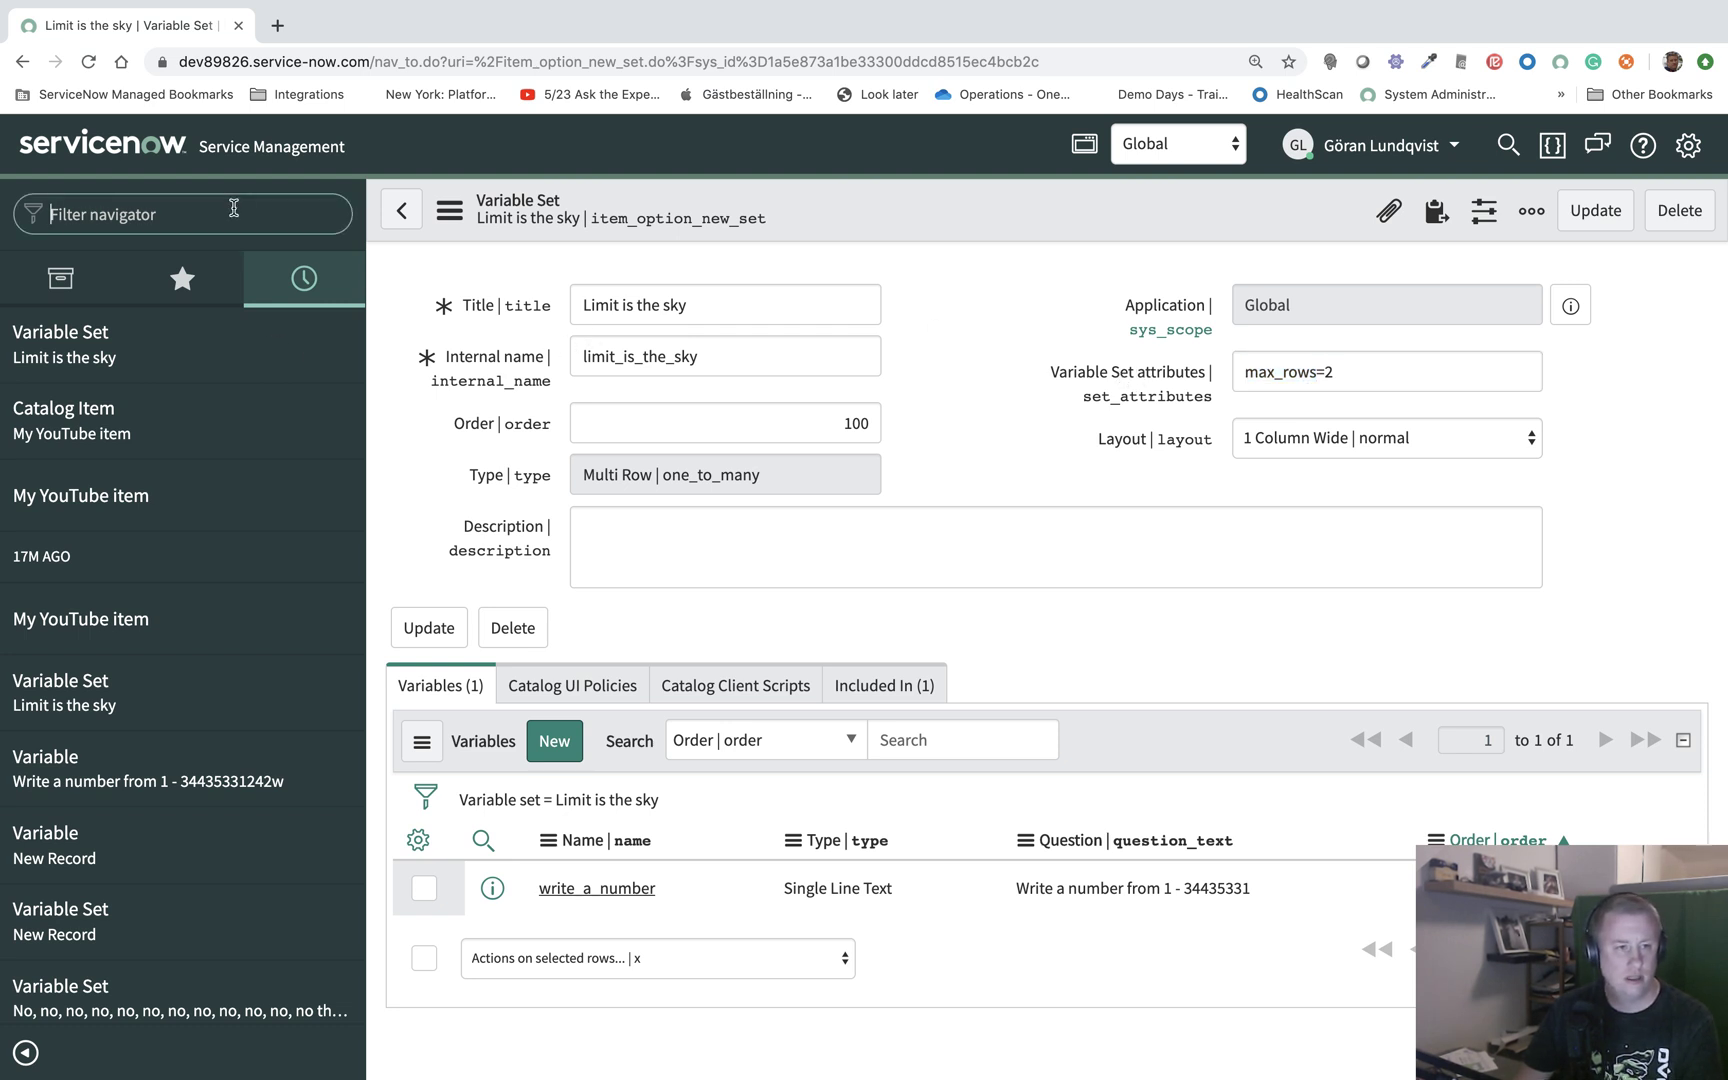
{"action": "type", "text": "kb_"}
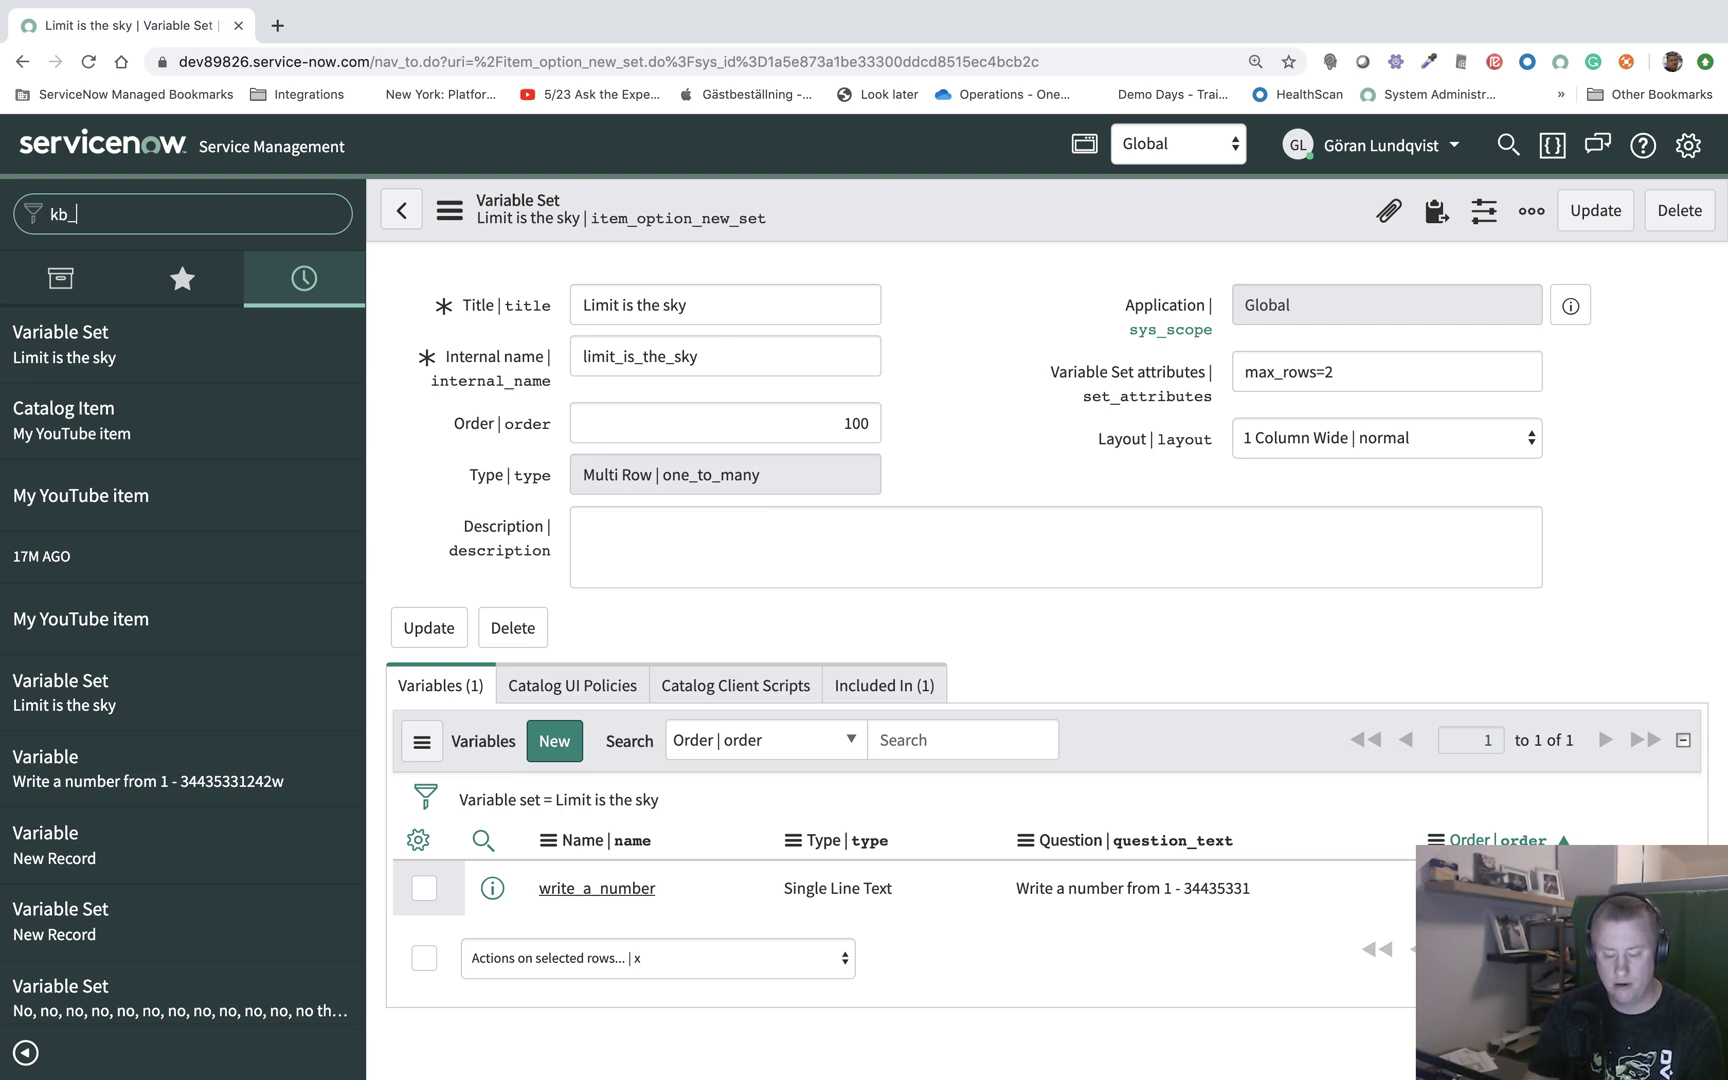
{"action": "type", "text": "knowledge"}
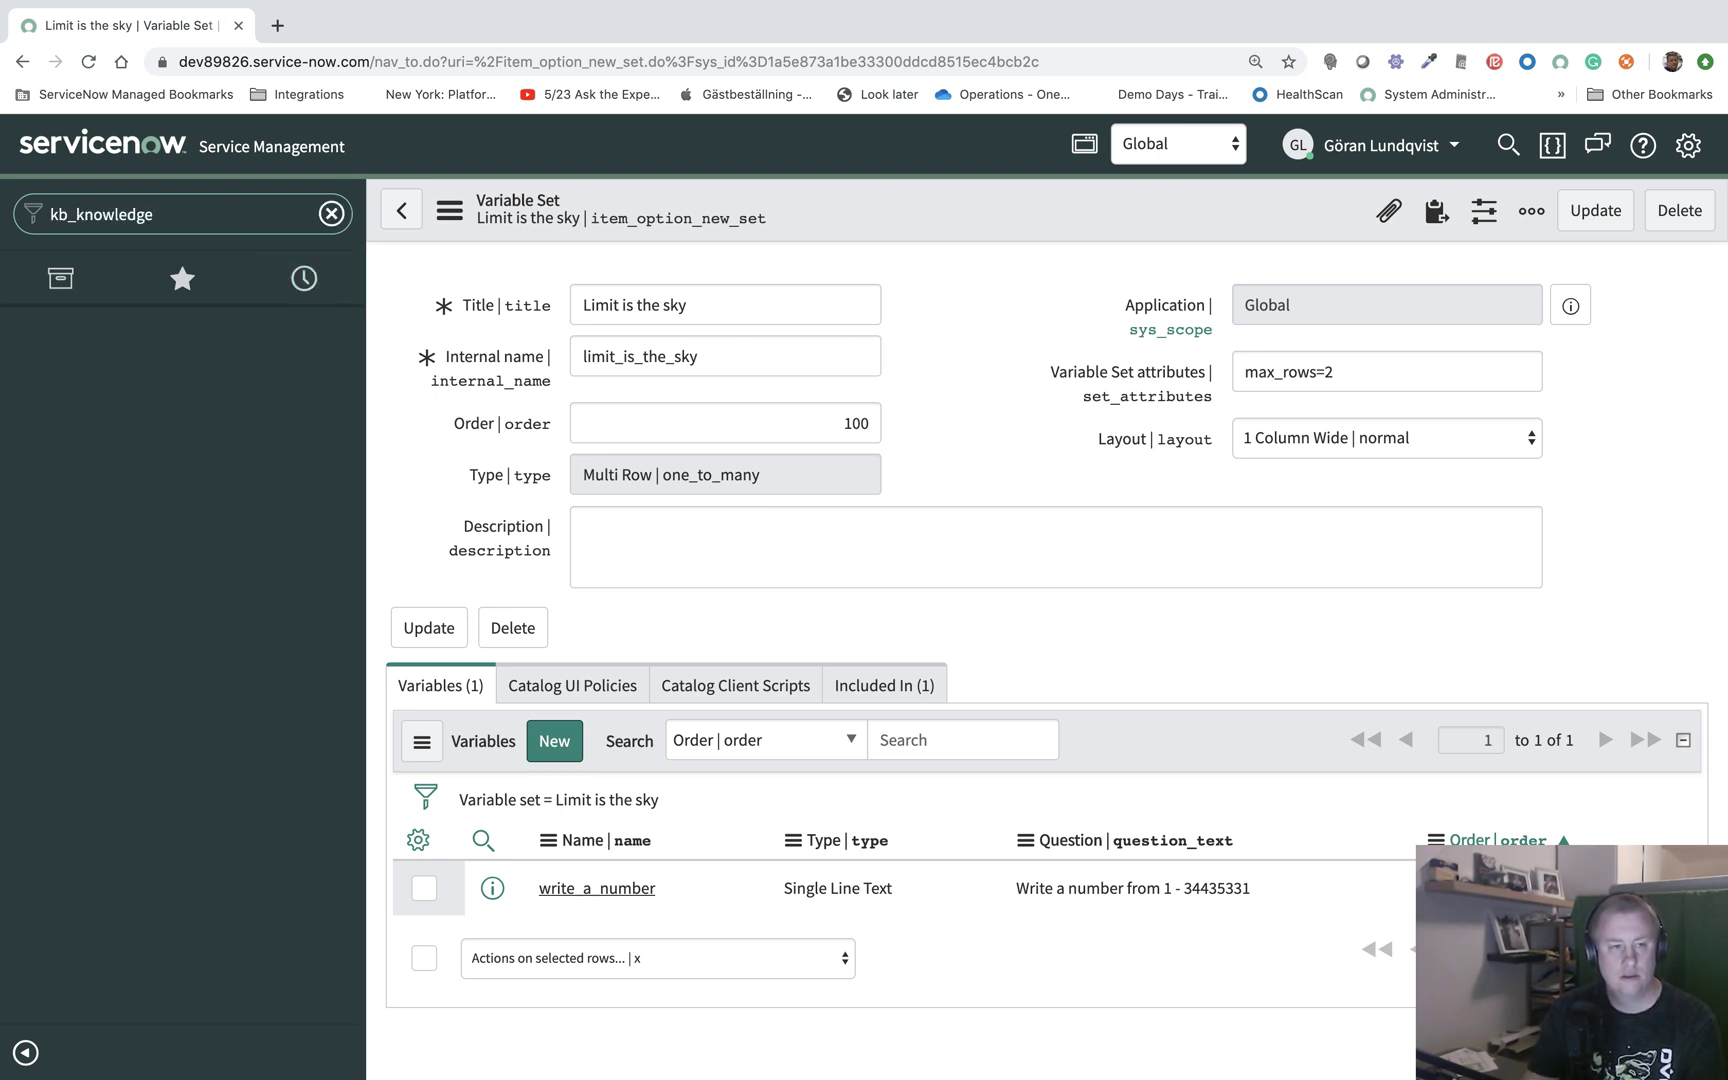
{"action": "key", "text": "BackSpace"}
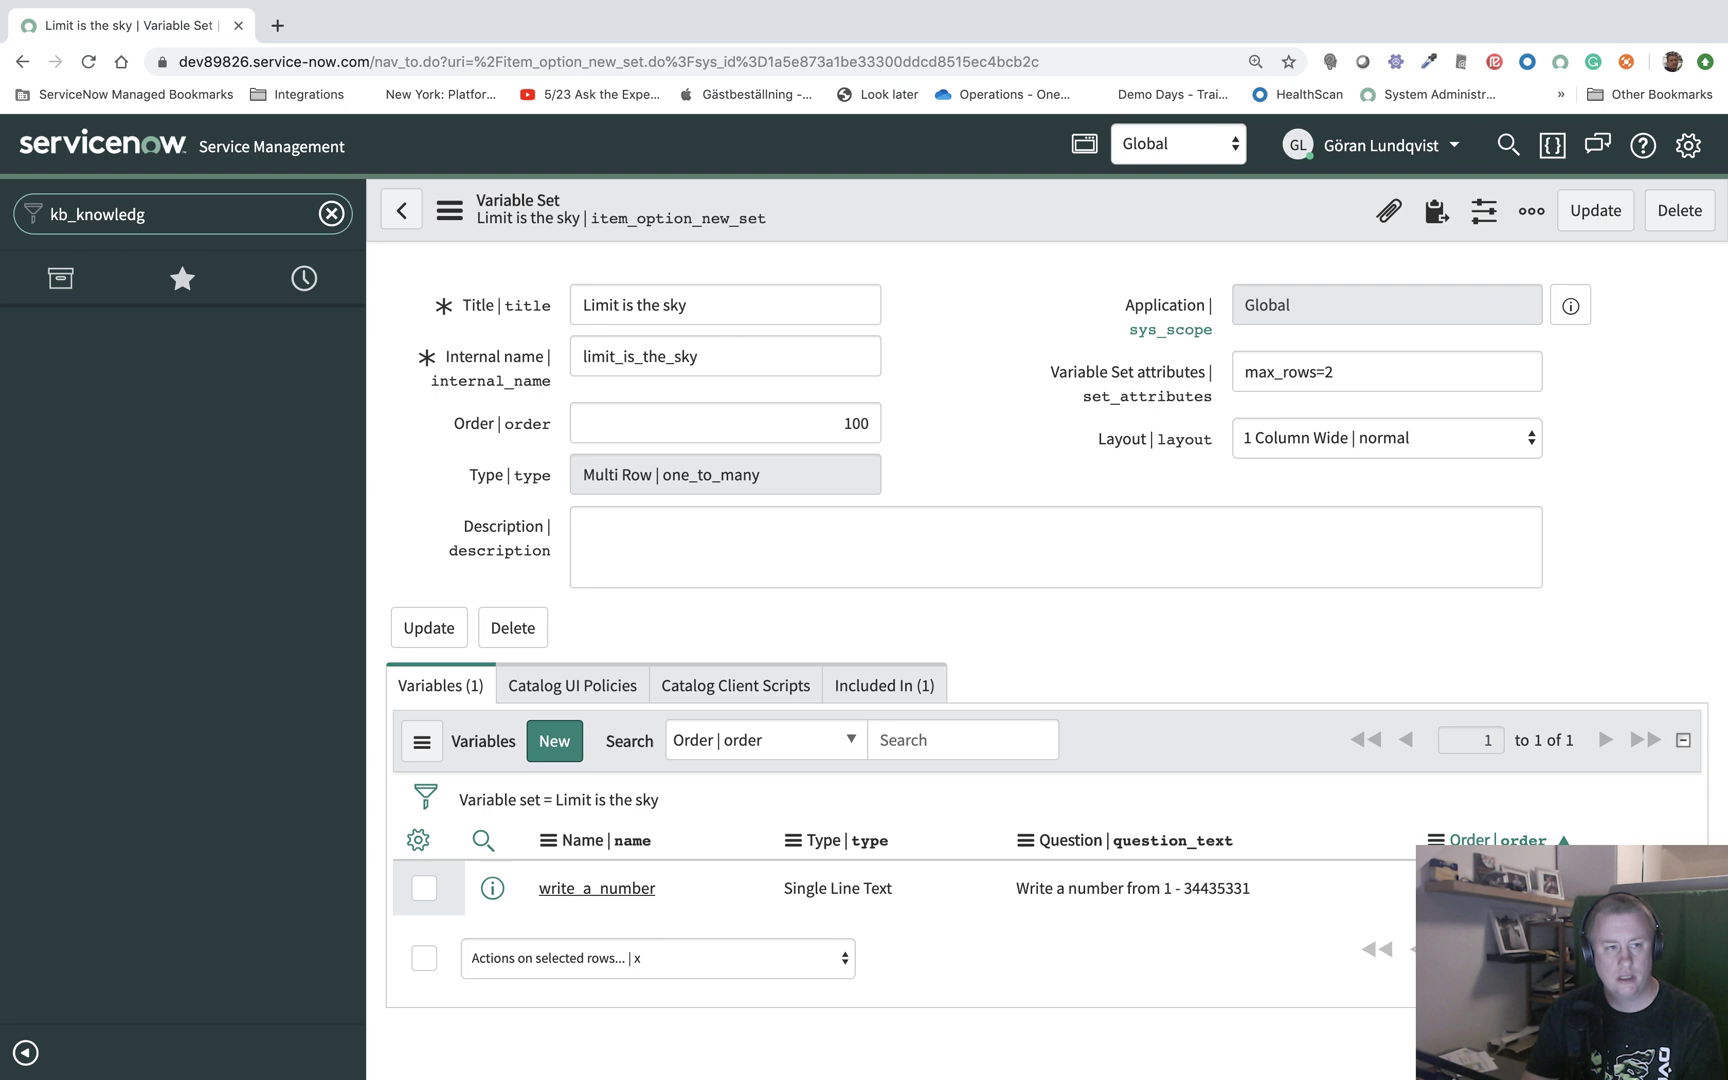
{"action": "key", "text": "BackSpace"}
{"action": "key", "text": "BackSpace"}
{"action": "key", "text": "BackSpace"}
{"action": "key", "text": "BackSpace"}
{"action": "key", "text": "BackSpace"}
{"action": "key", "text": "BackSpace"}
{"action": "key", "text": "BackSpace"}
{"action": "key", "text": "BackSpace"}
{"action": "key", "text": "BackSpace"}
{"action": "key", "text": "BackSpace"}
{"action": "key", "text": "BackSpace"}
{"action": "type", "text": "knowle"}
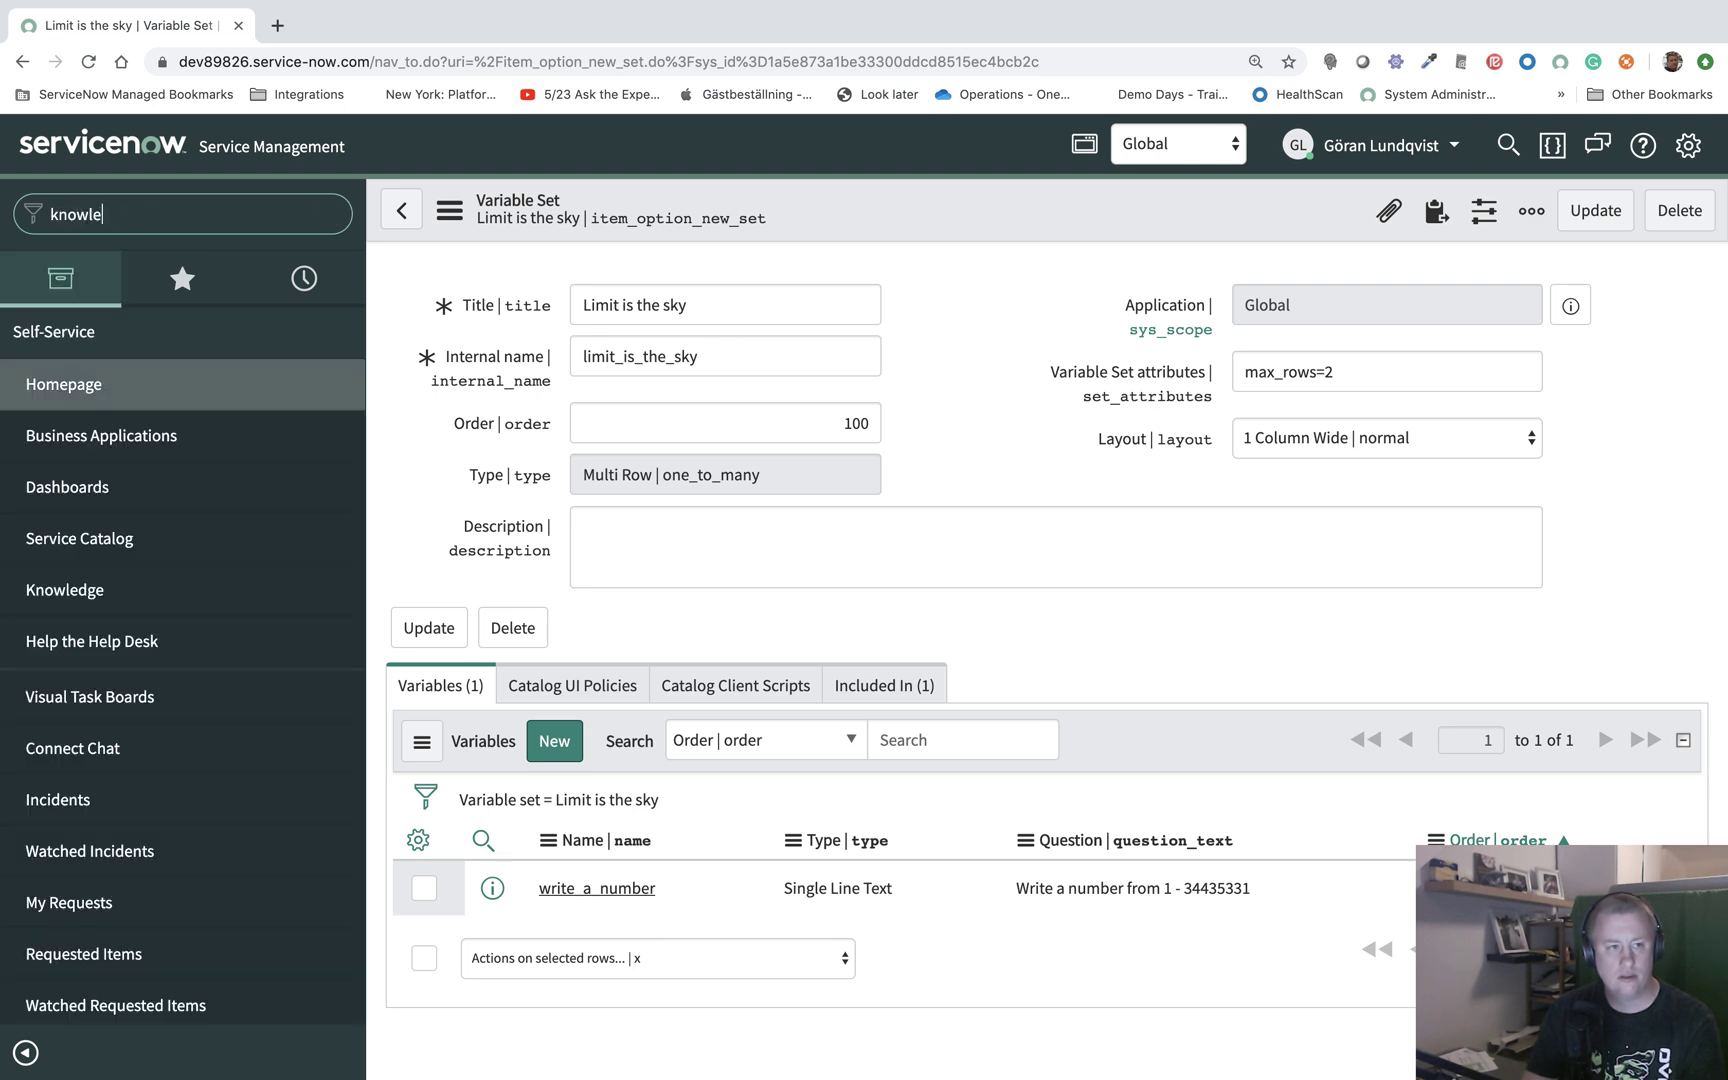
{"action": "type", "text": "dge"}
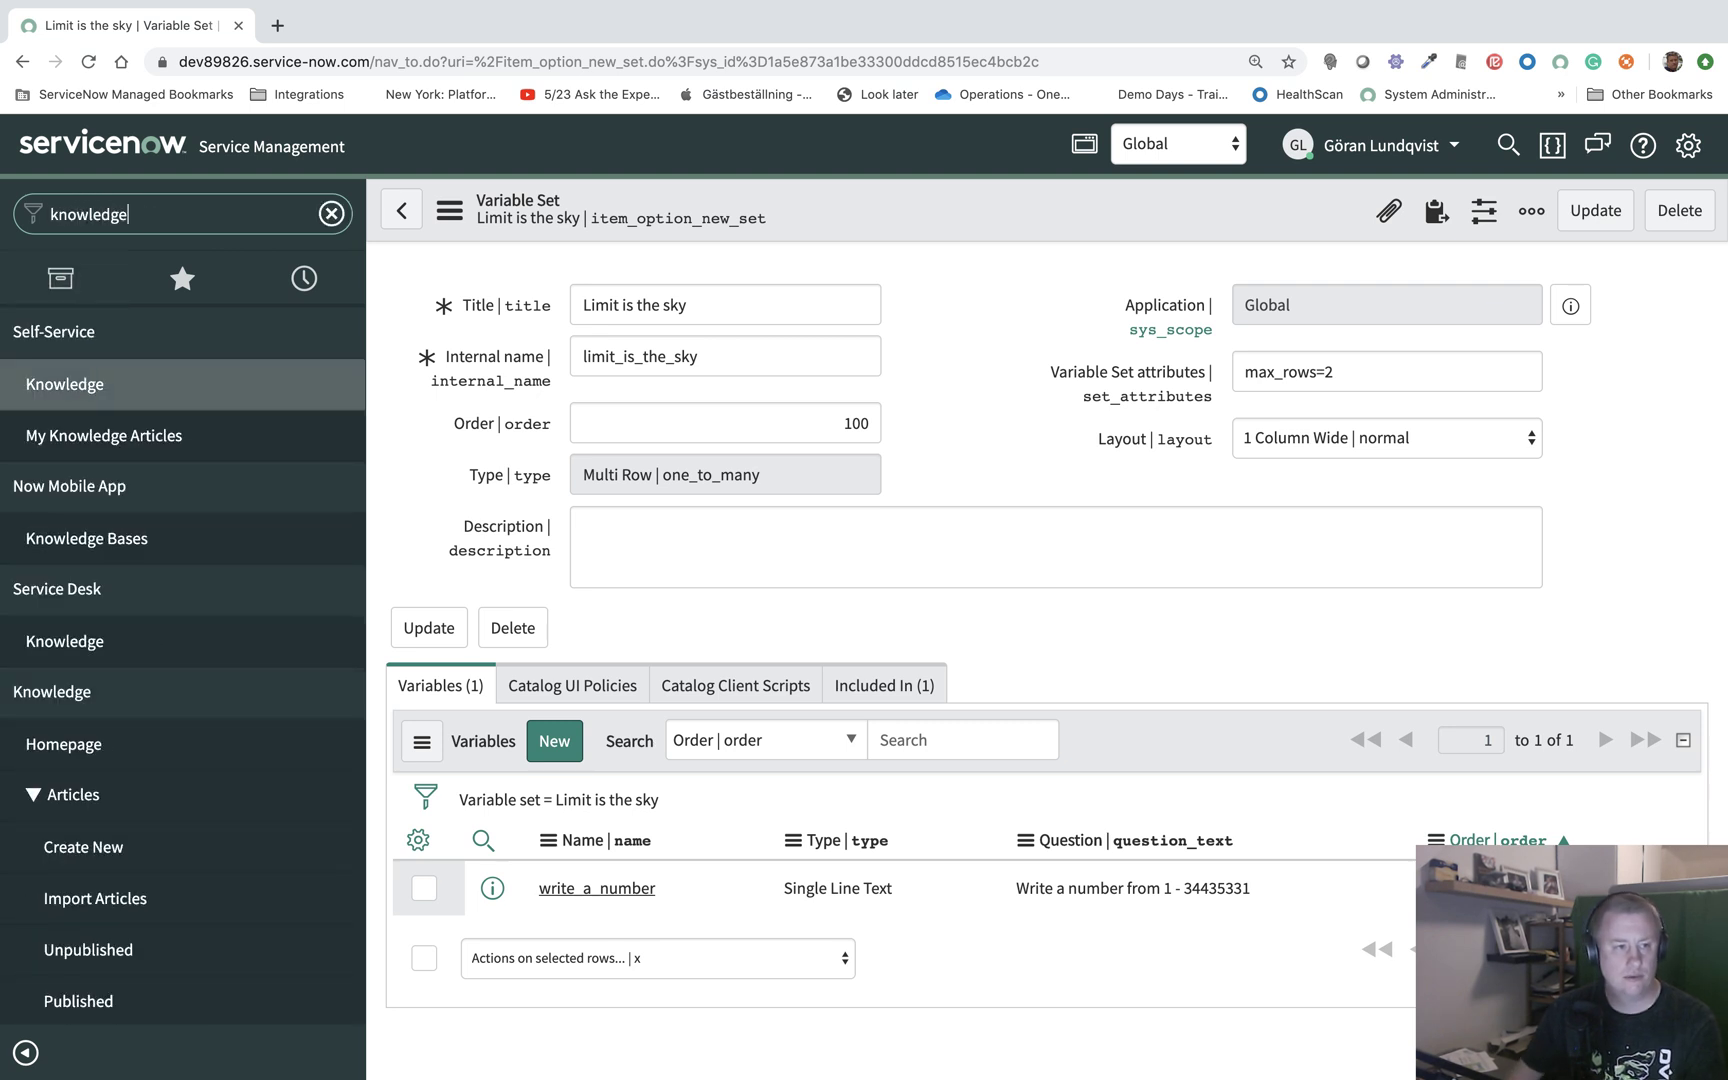
{"action": "left_click", "coordinate": [108, 857]}
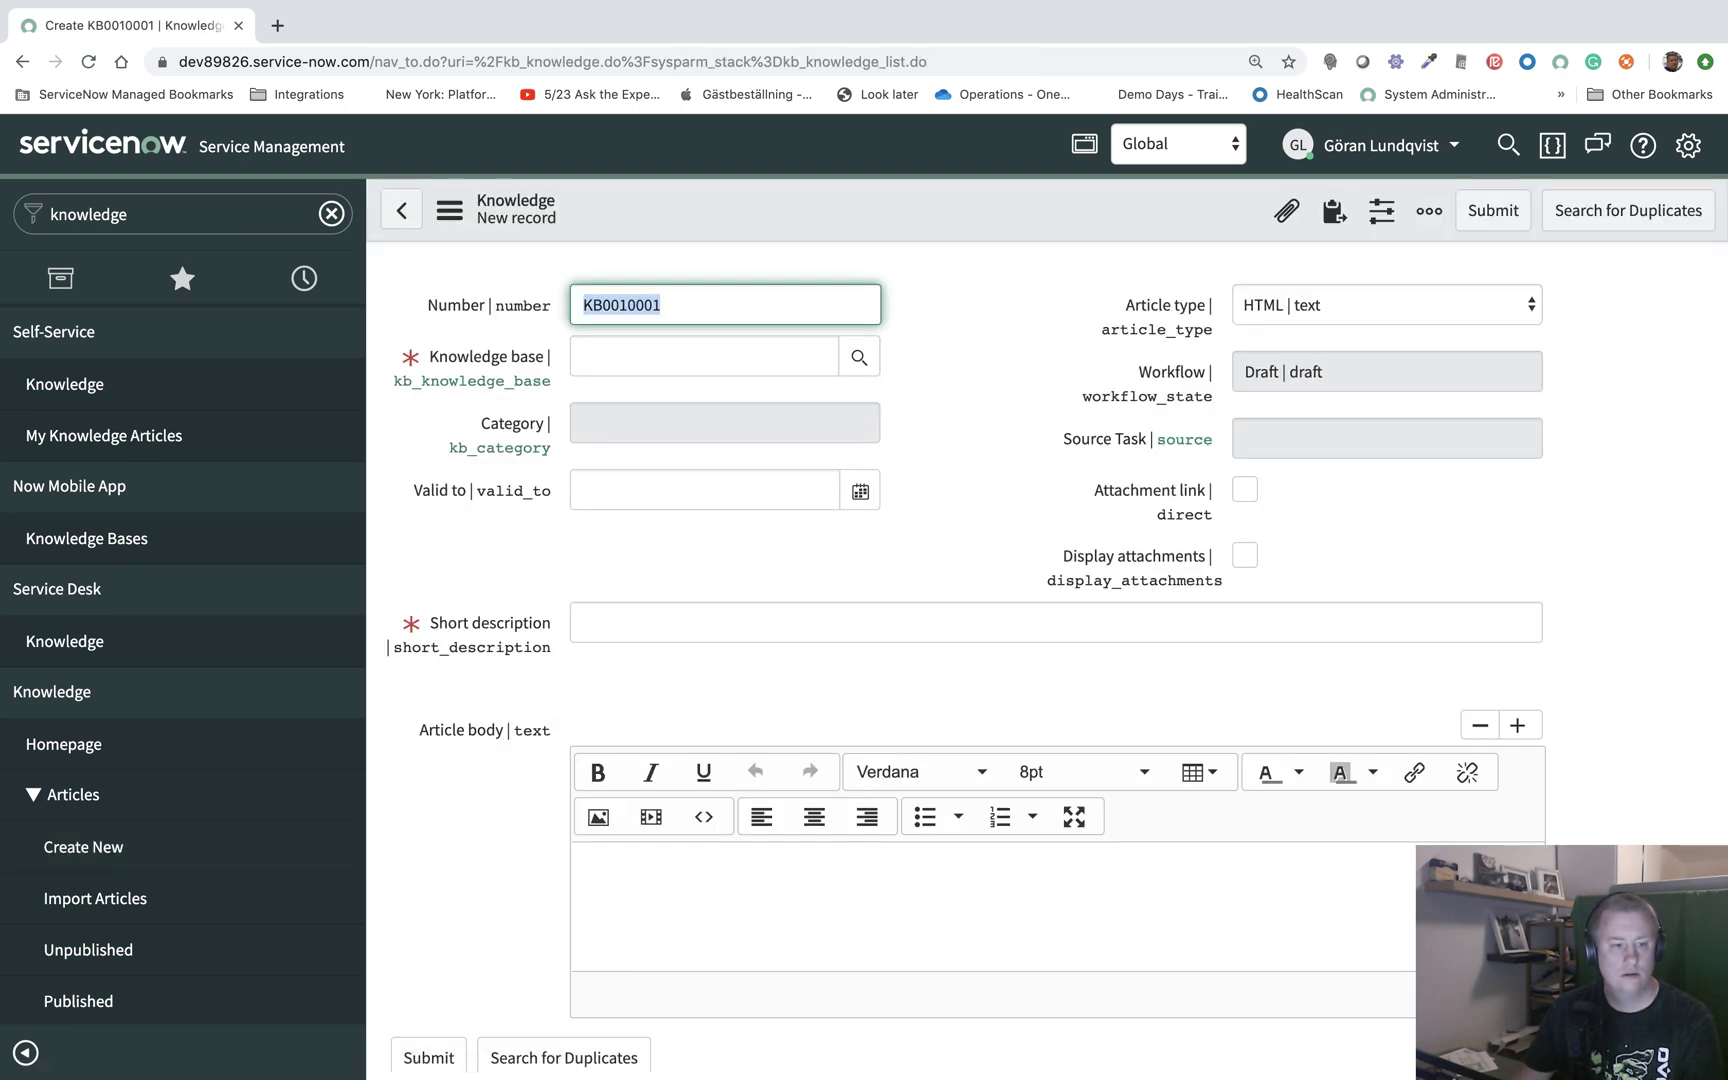
{"action": "scroll", "coordinate": [167, 815], "scroll_direction": "down", "scroll_amount": 1}
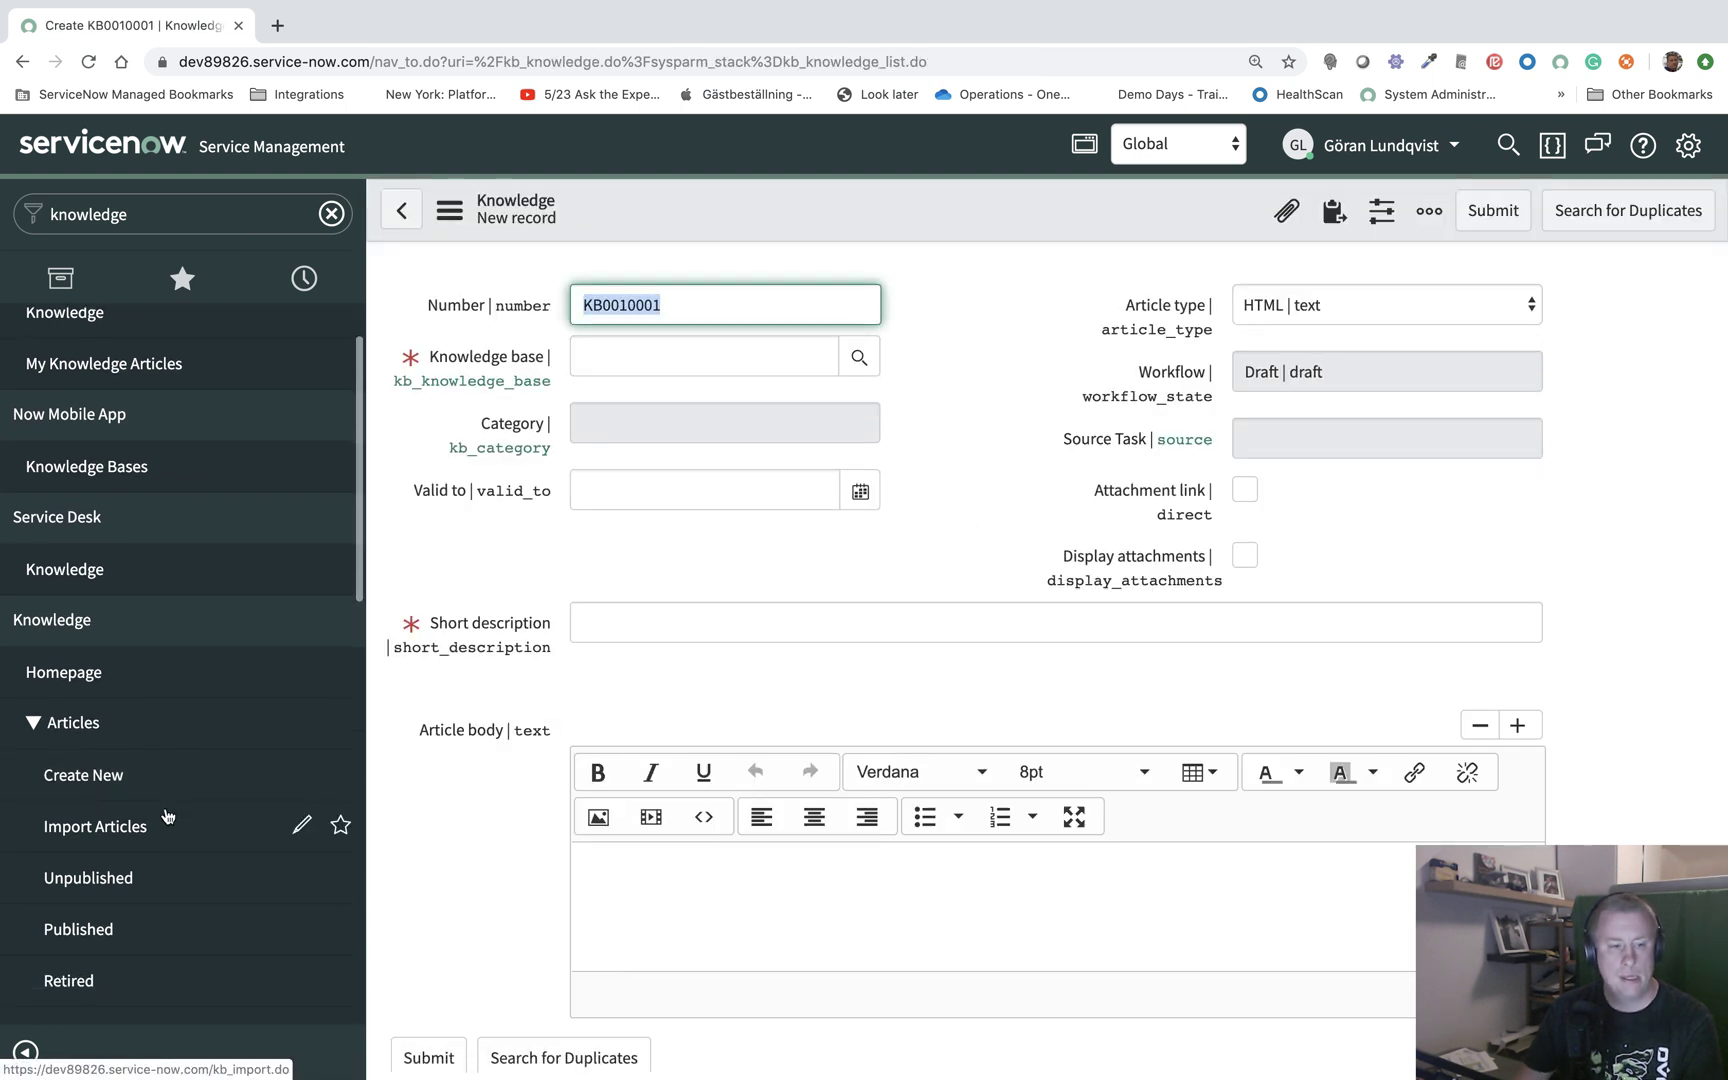
Step: Filter the navigator for 'change' and create a new change request
{"action": "left_click", "coordinate": [144, 211]}
{"action": "type", "text": "change"}
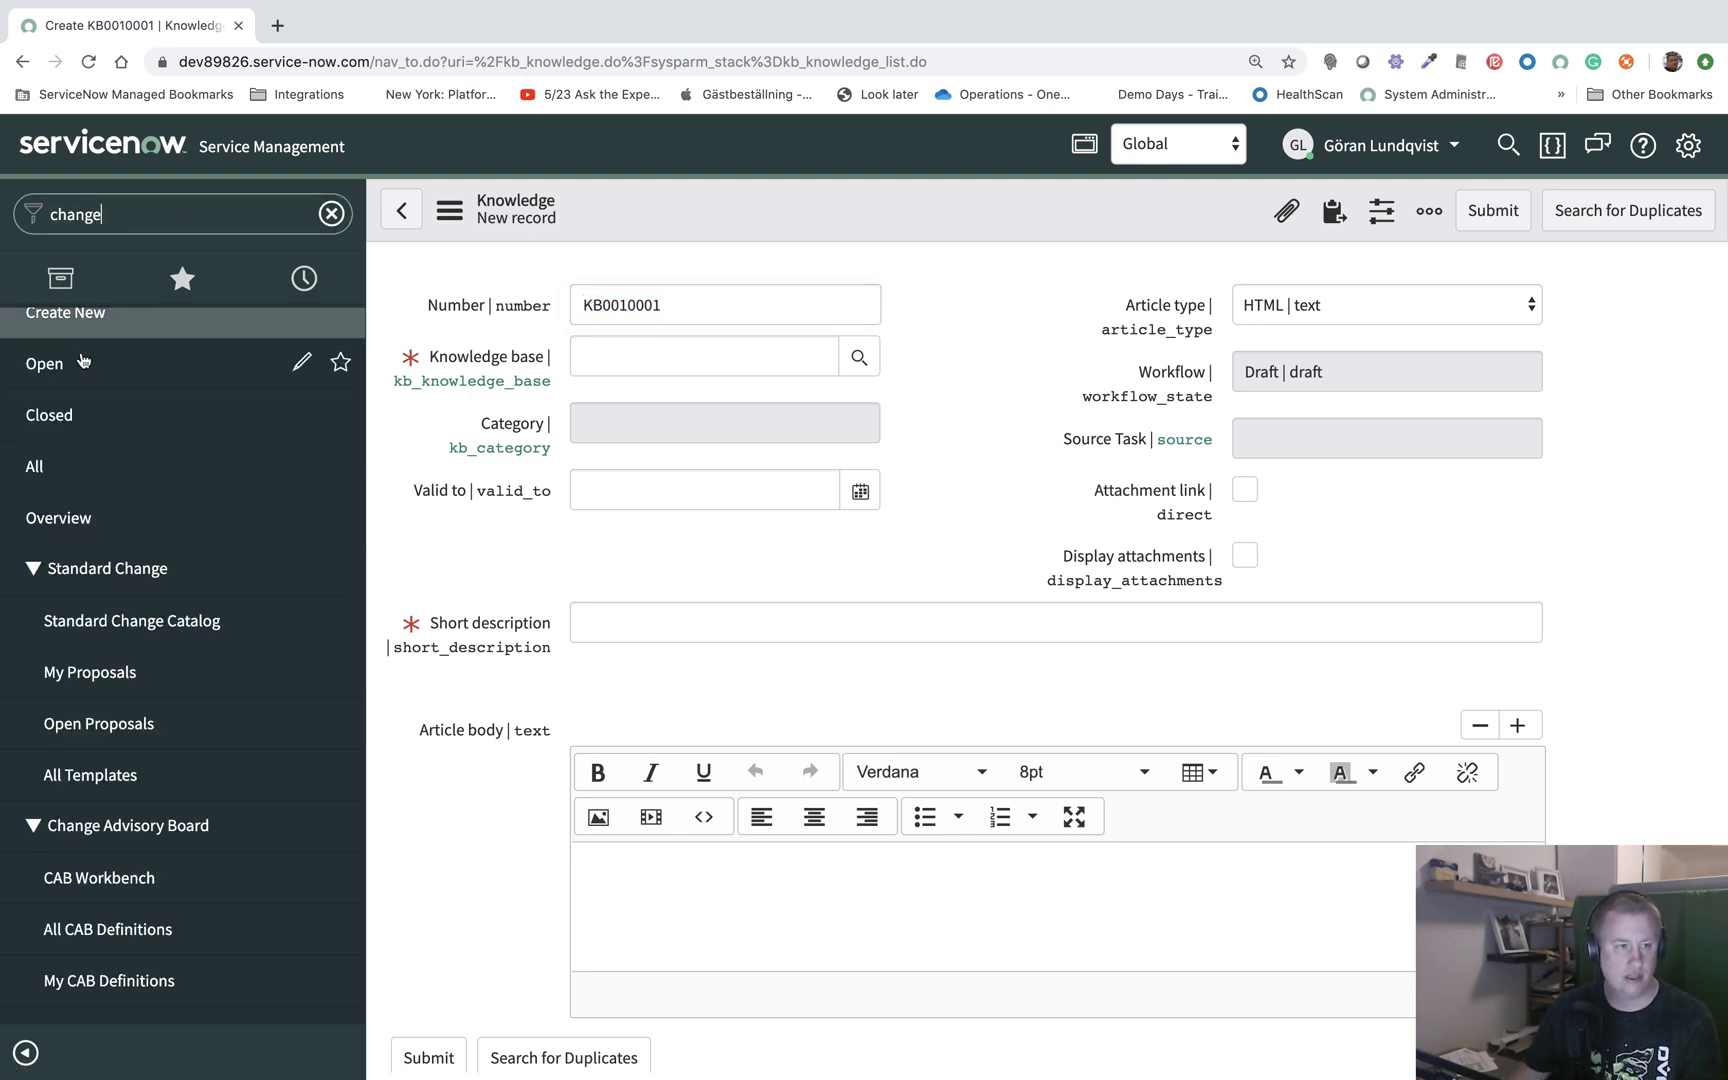
{"action": "scroll", "coordinate": [72, 386], "scroll_direction": "up", "scroll_amount": 1}
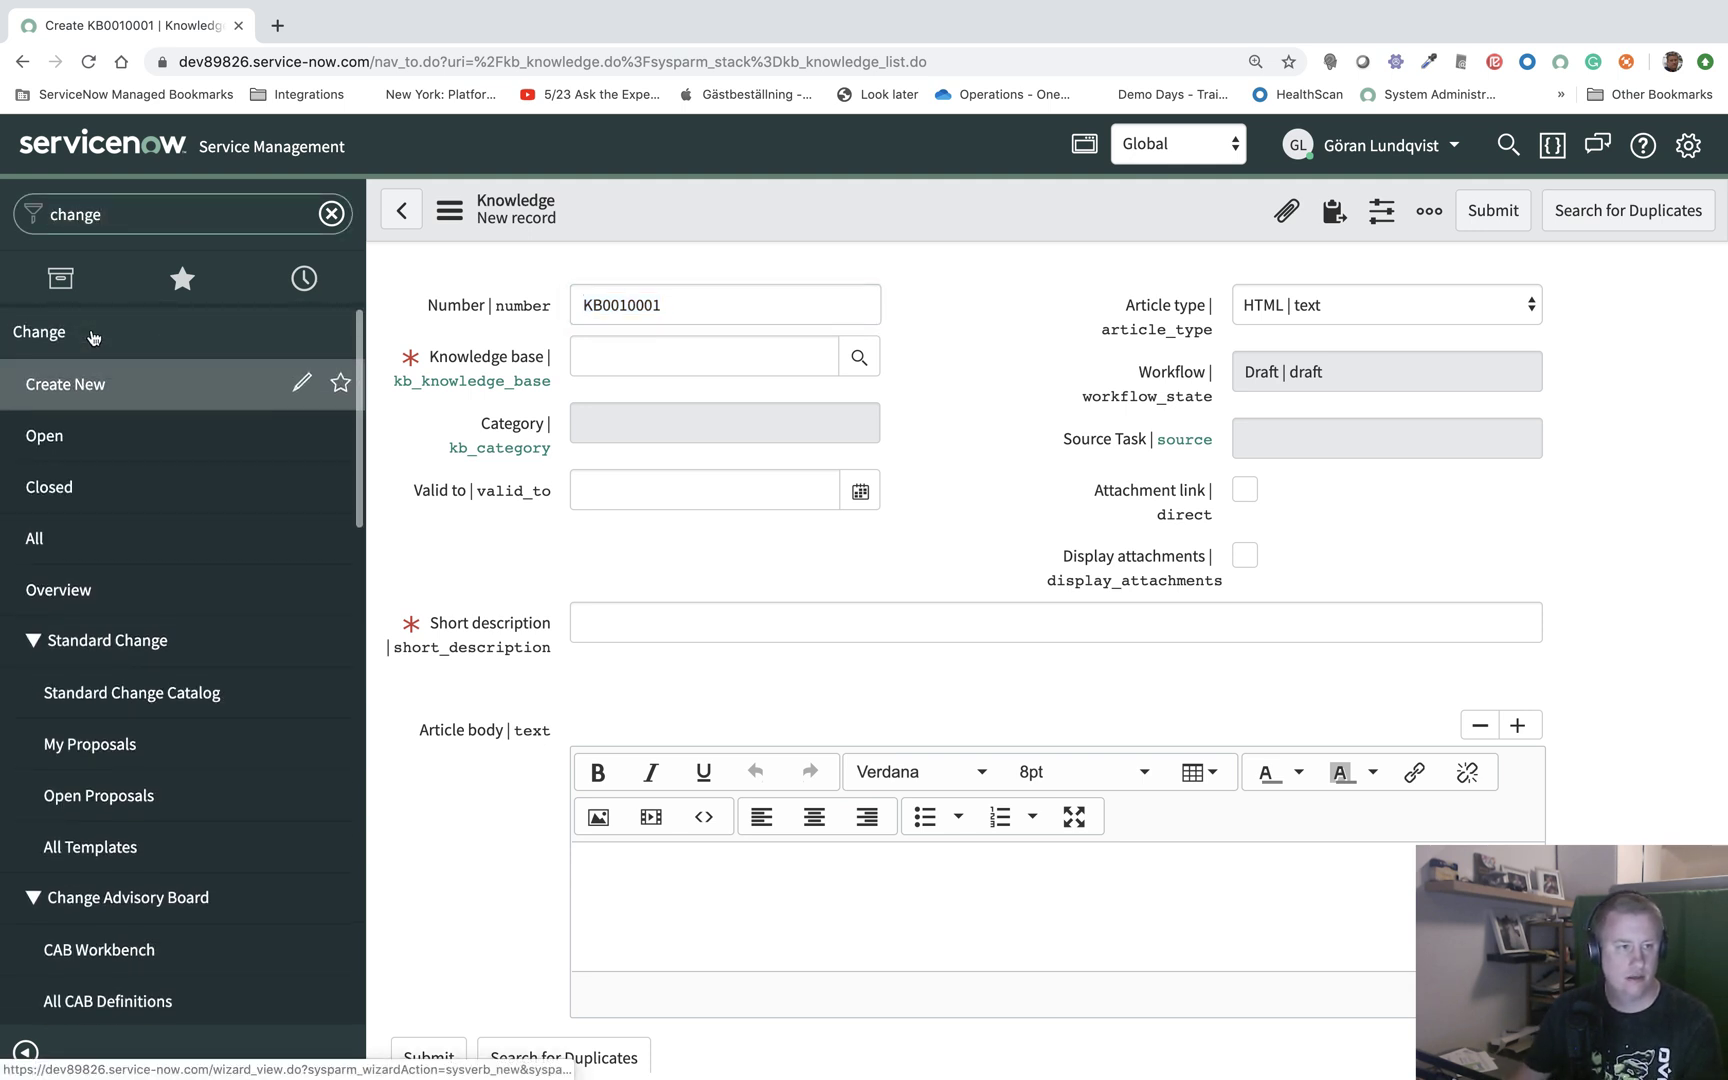
{"action": "left_click", "coordinate": [70, 384]}
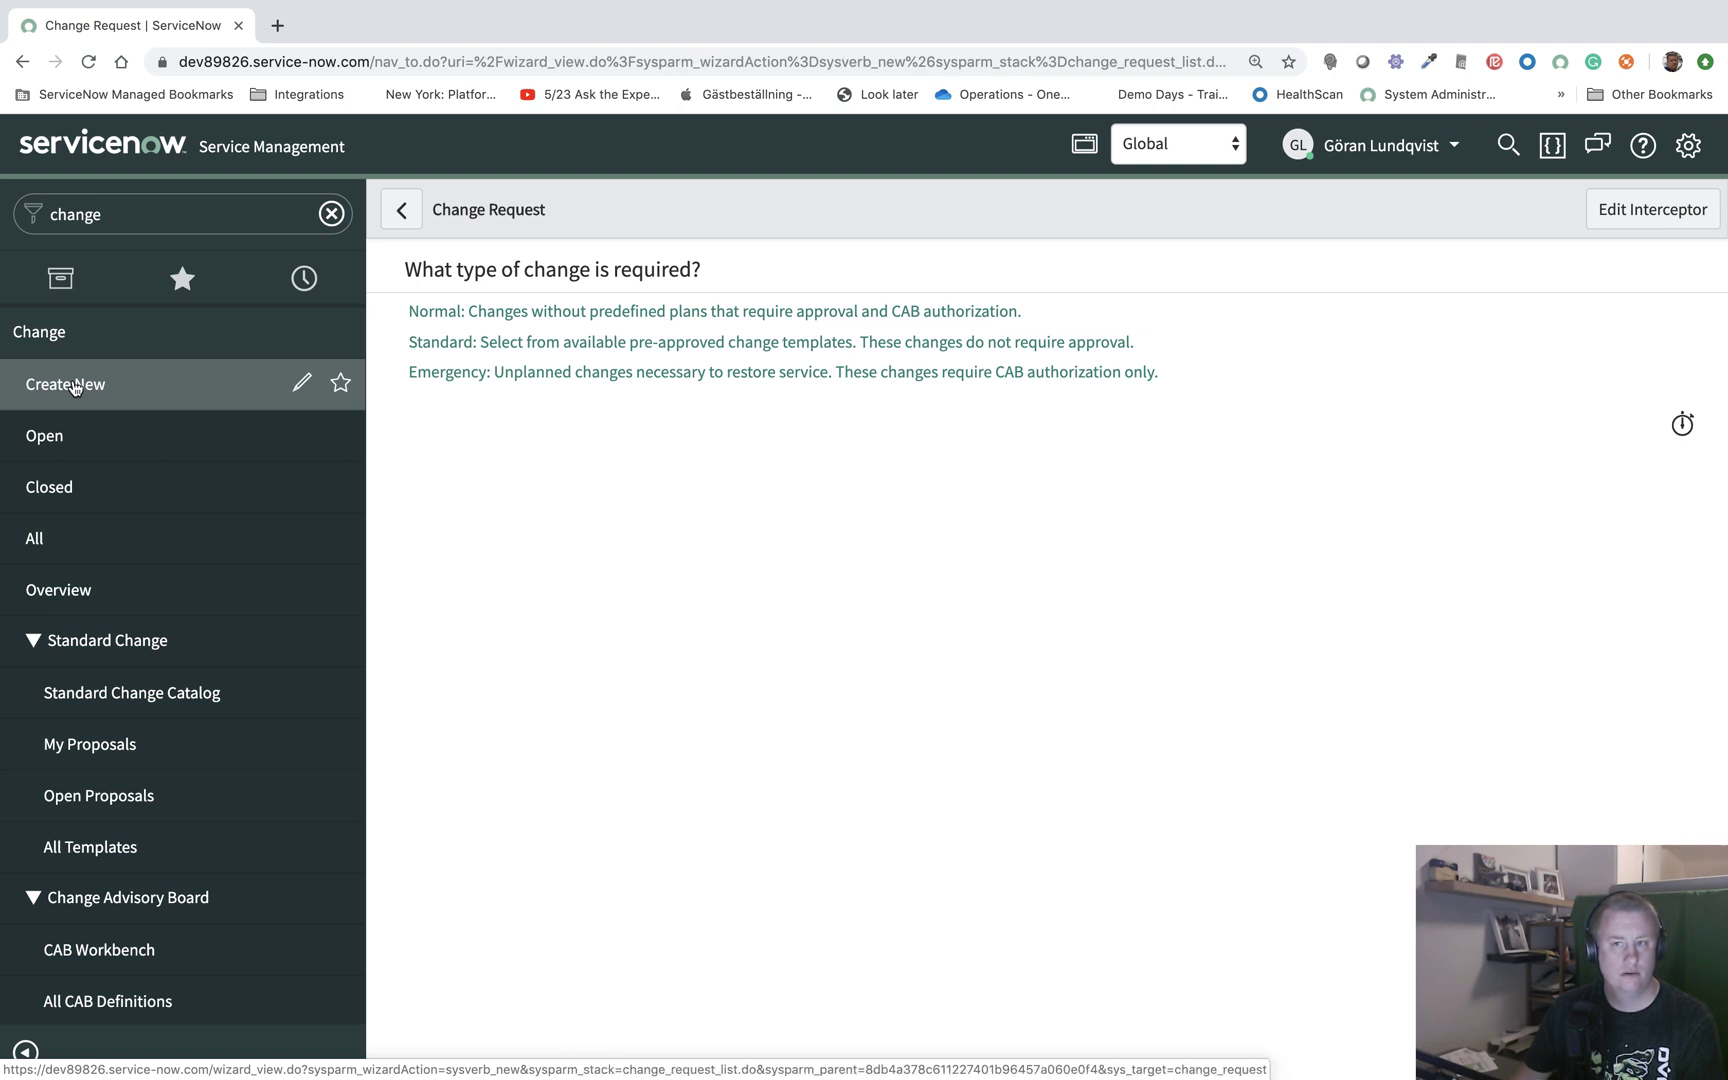
Step: Open the Edit Interceptor behind the change-type question
{"action": "left_click", "coordinate": [1668, 210]}
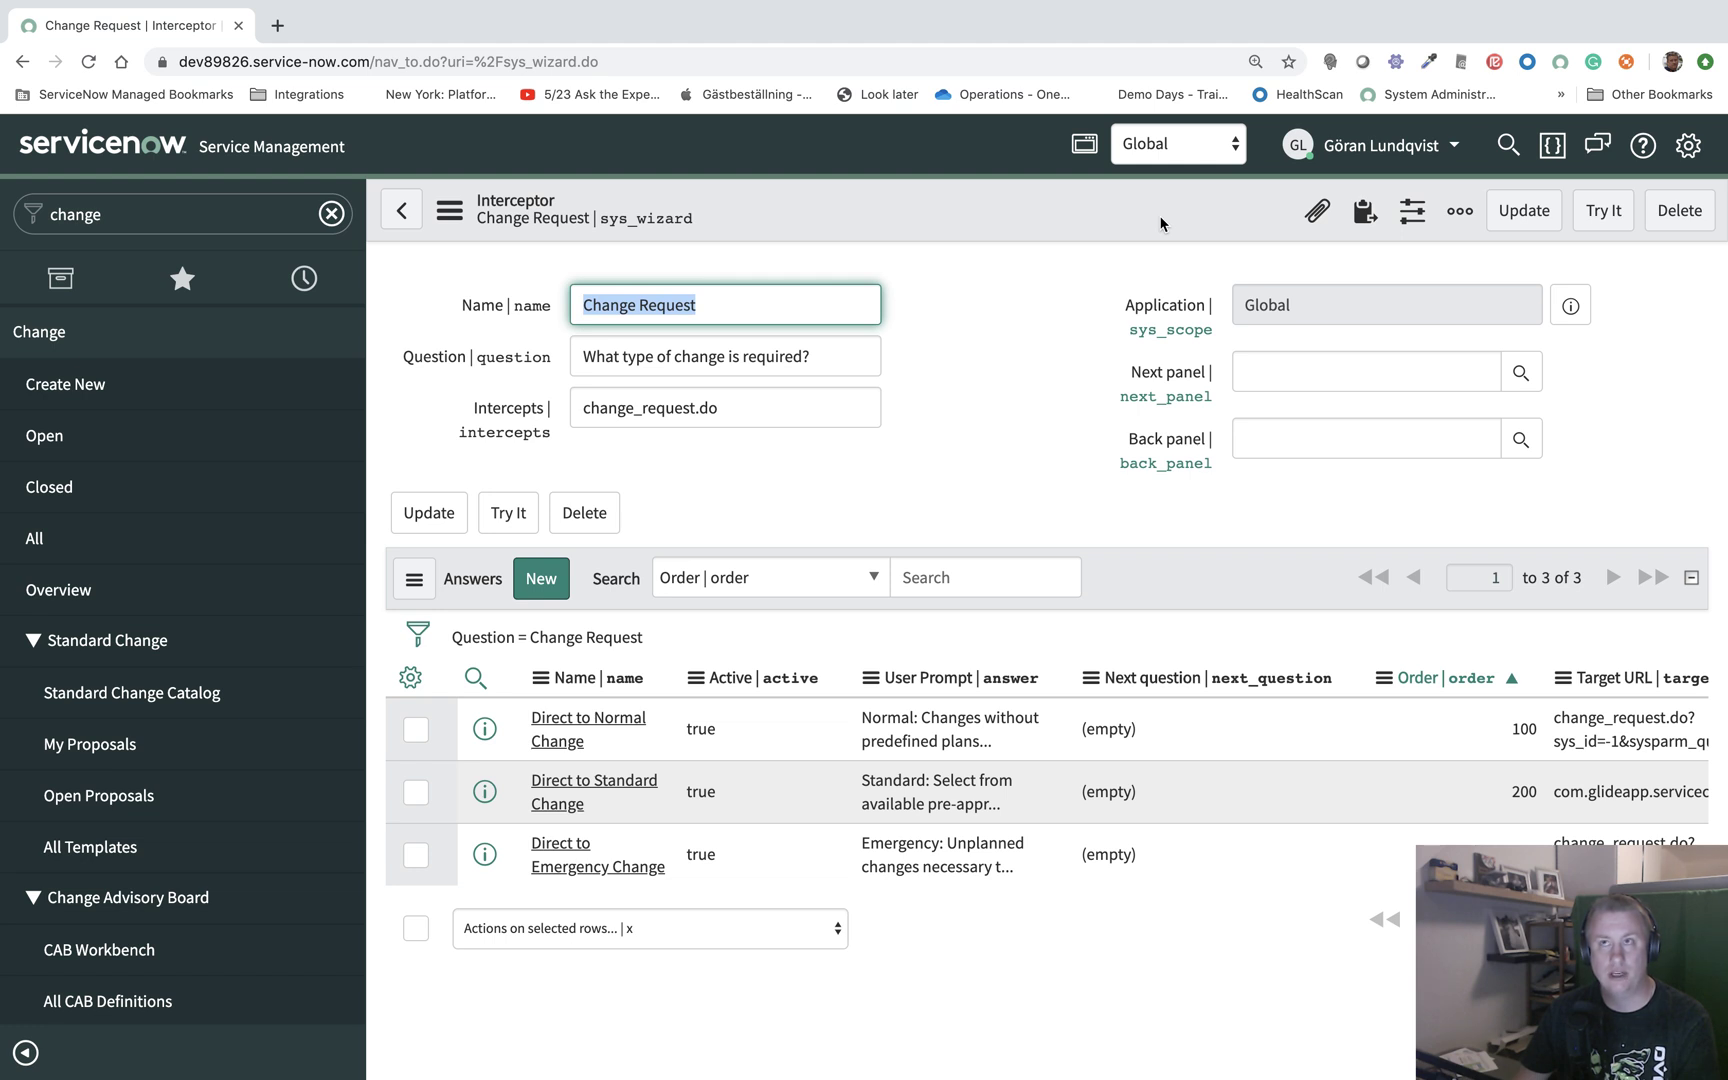
Step: Open linkedin.com in a new browser tab
{"action": "left_click", "coordinate": [278, 26]}
{"action": "type", "text": "linkedin.com"}
{"action": "key", "text": "Return"}
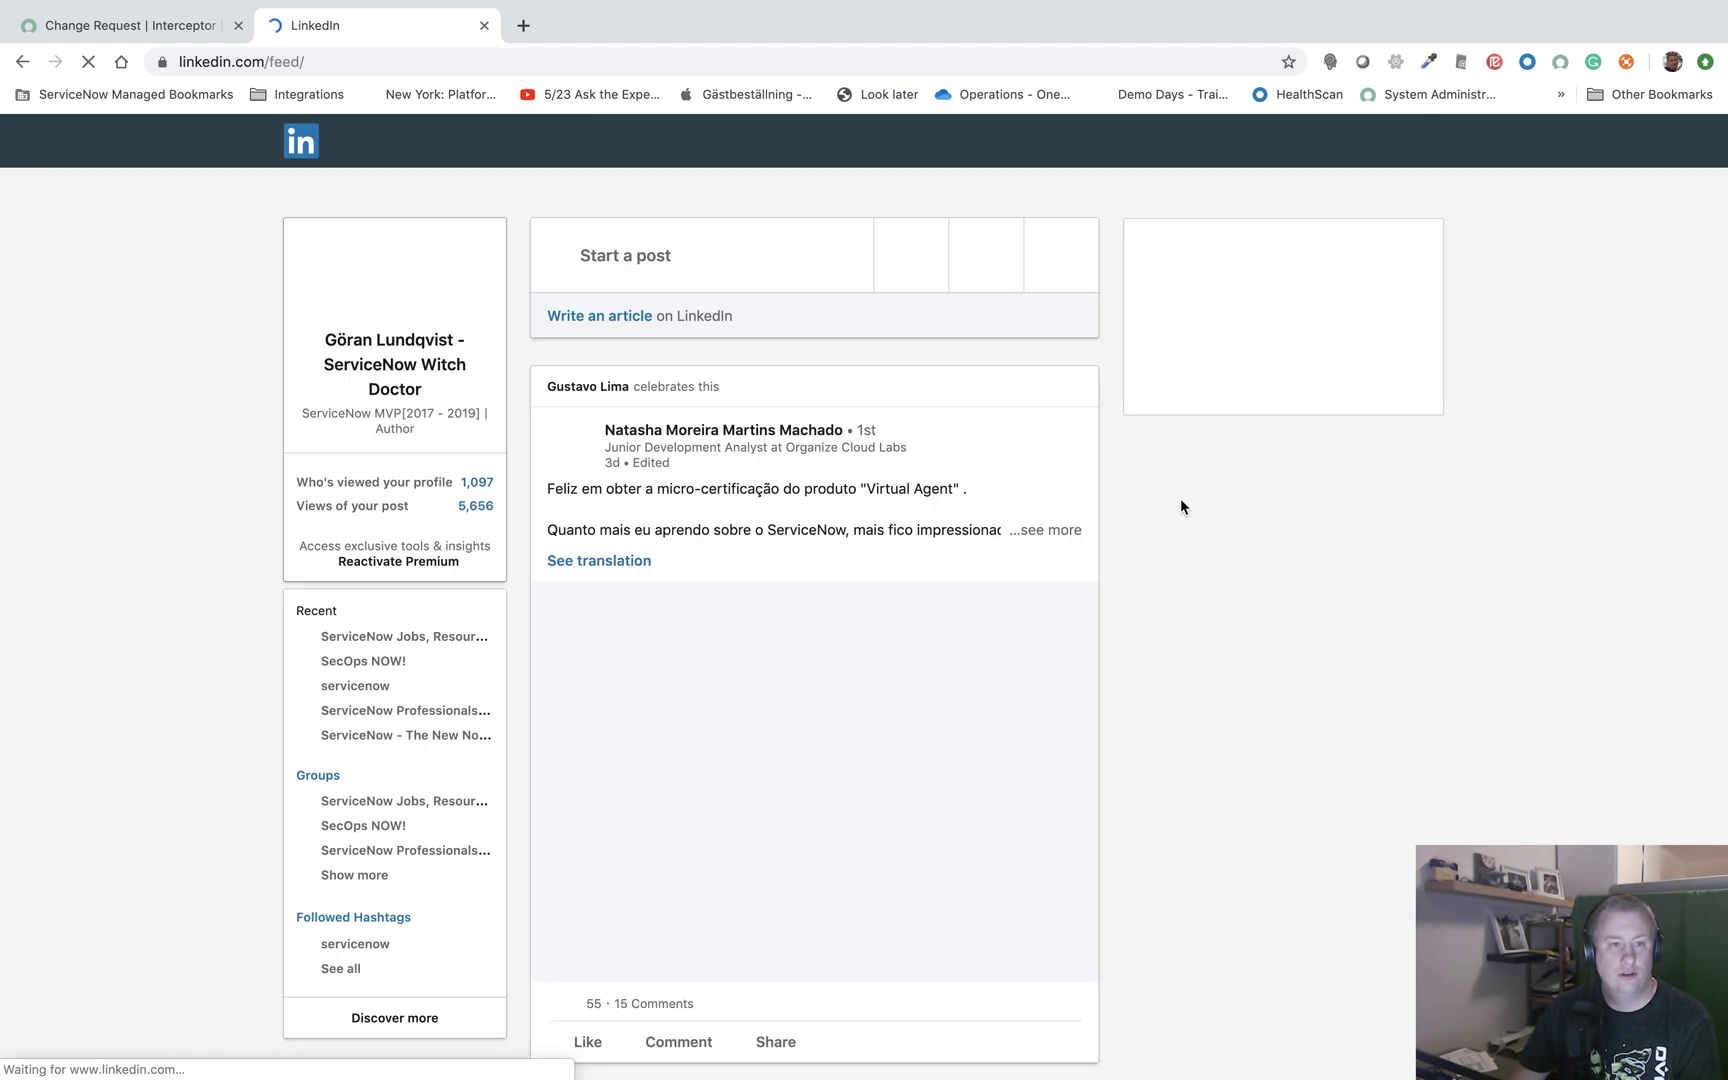
Step: Scroll through the LinkedIn feed, then return to the ServiceNow interceptor tab
{"action": "scroll", "coordinate": [1111, 490], "scroll_direction": "down", "scroll_amount": 10}
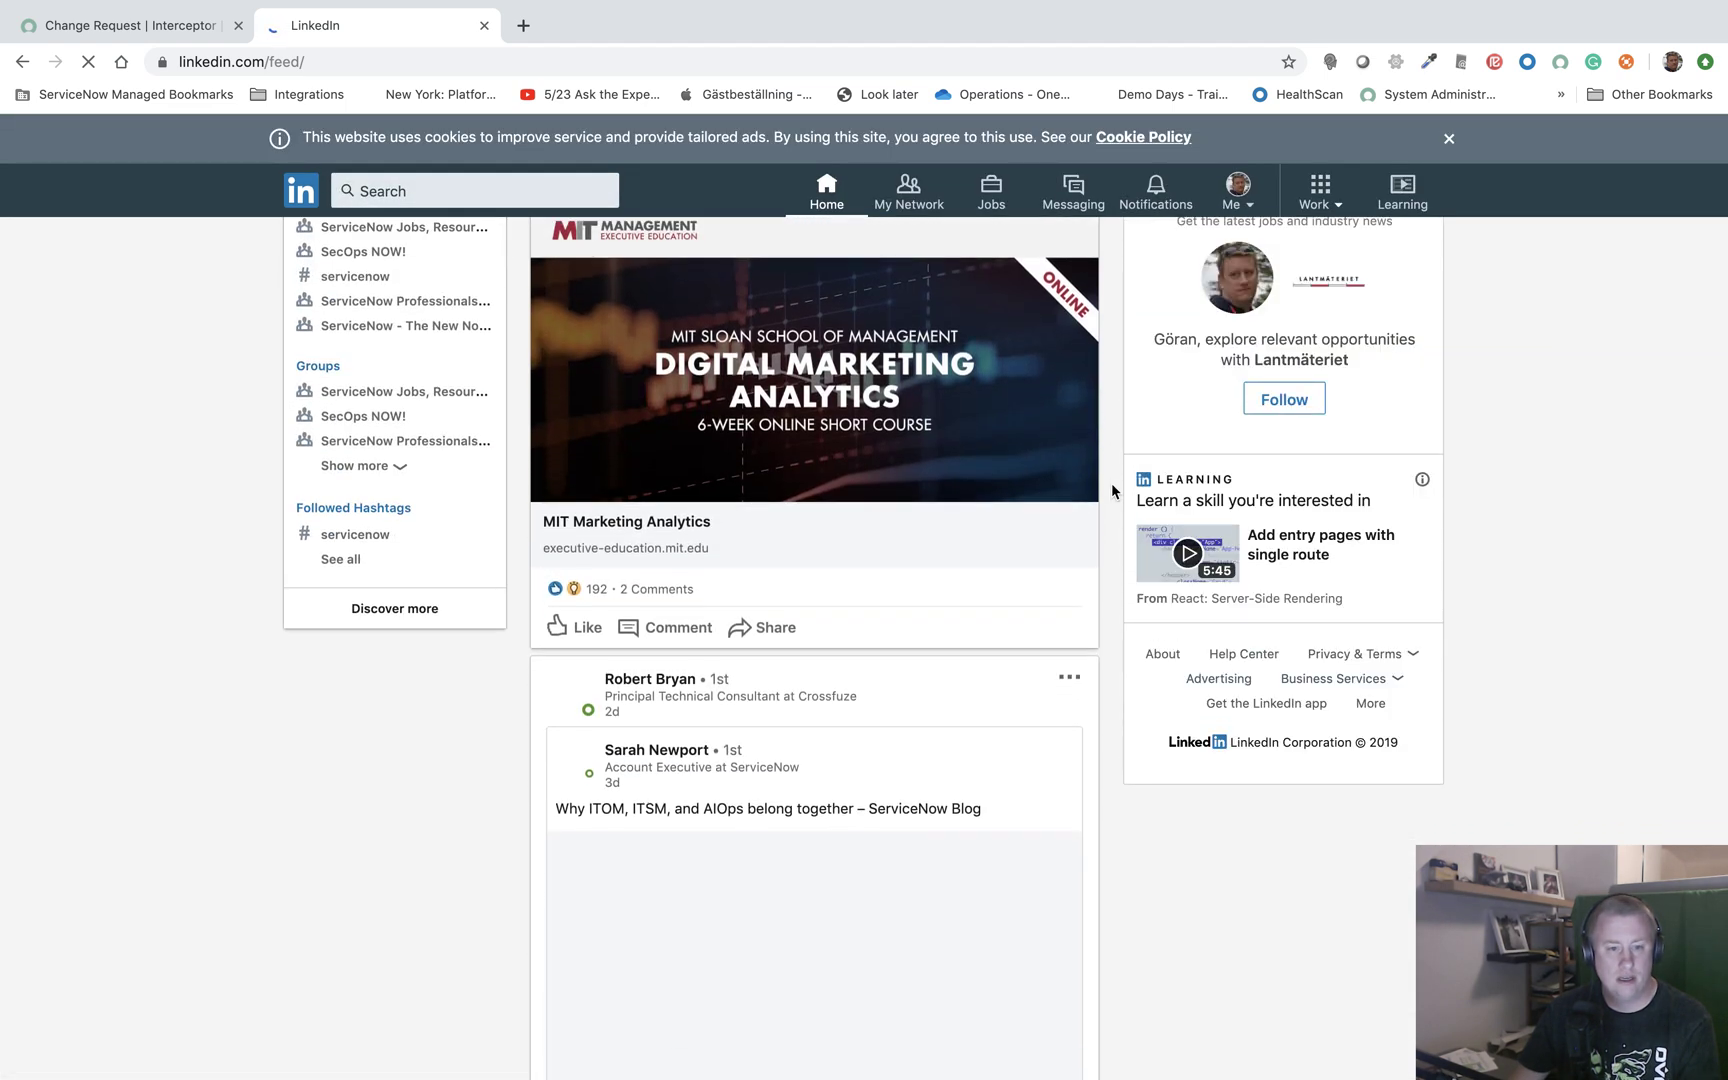
{"action": "scroll", "coordinate": [1111, 486], "scroll_direction": "down", "scroll_amount": 15}
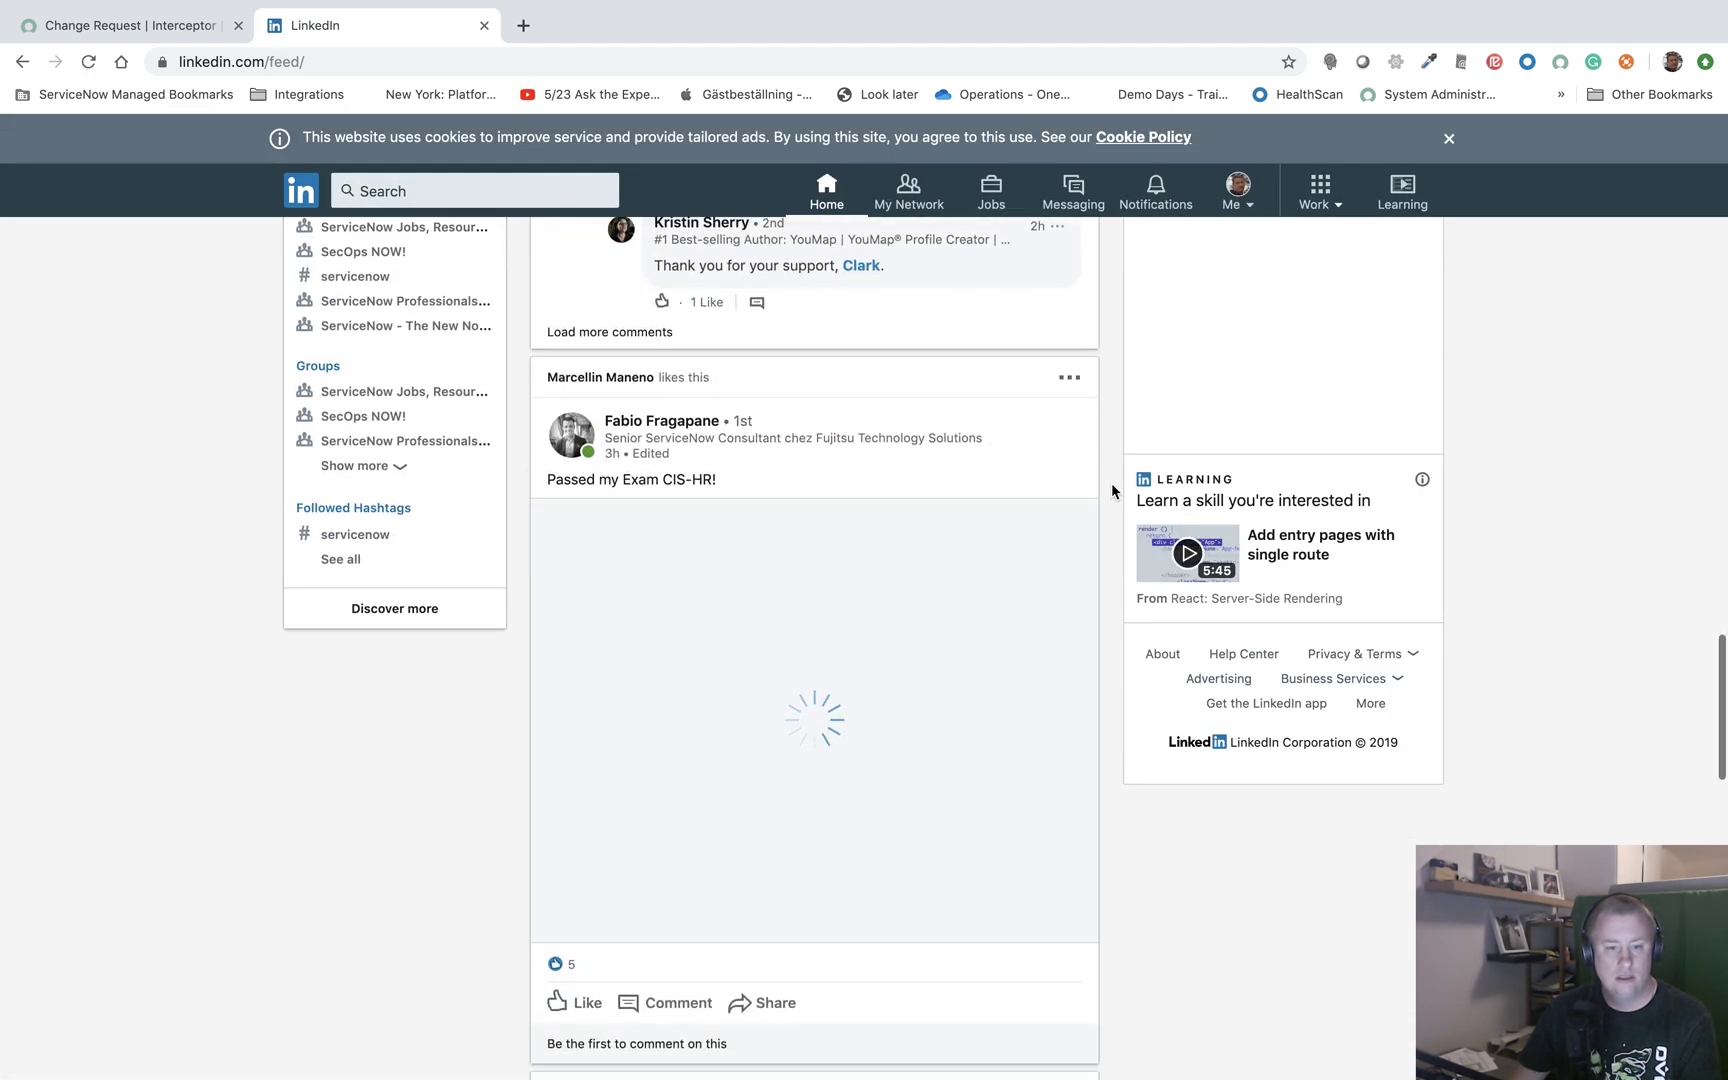
{"action": "scroll", "coordinate": [971, 562], "scroll_direction": "down", "scroll_amount": 10}
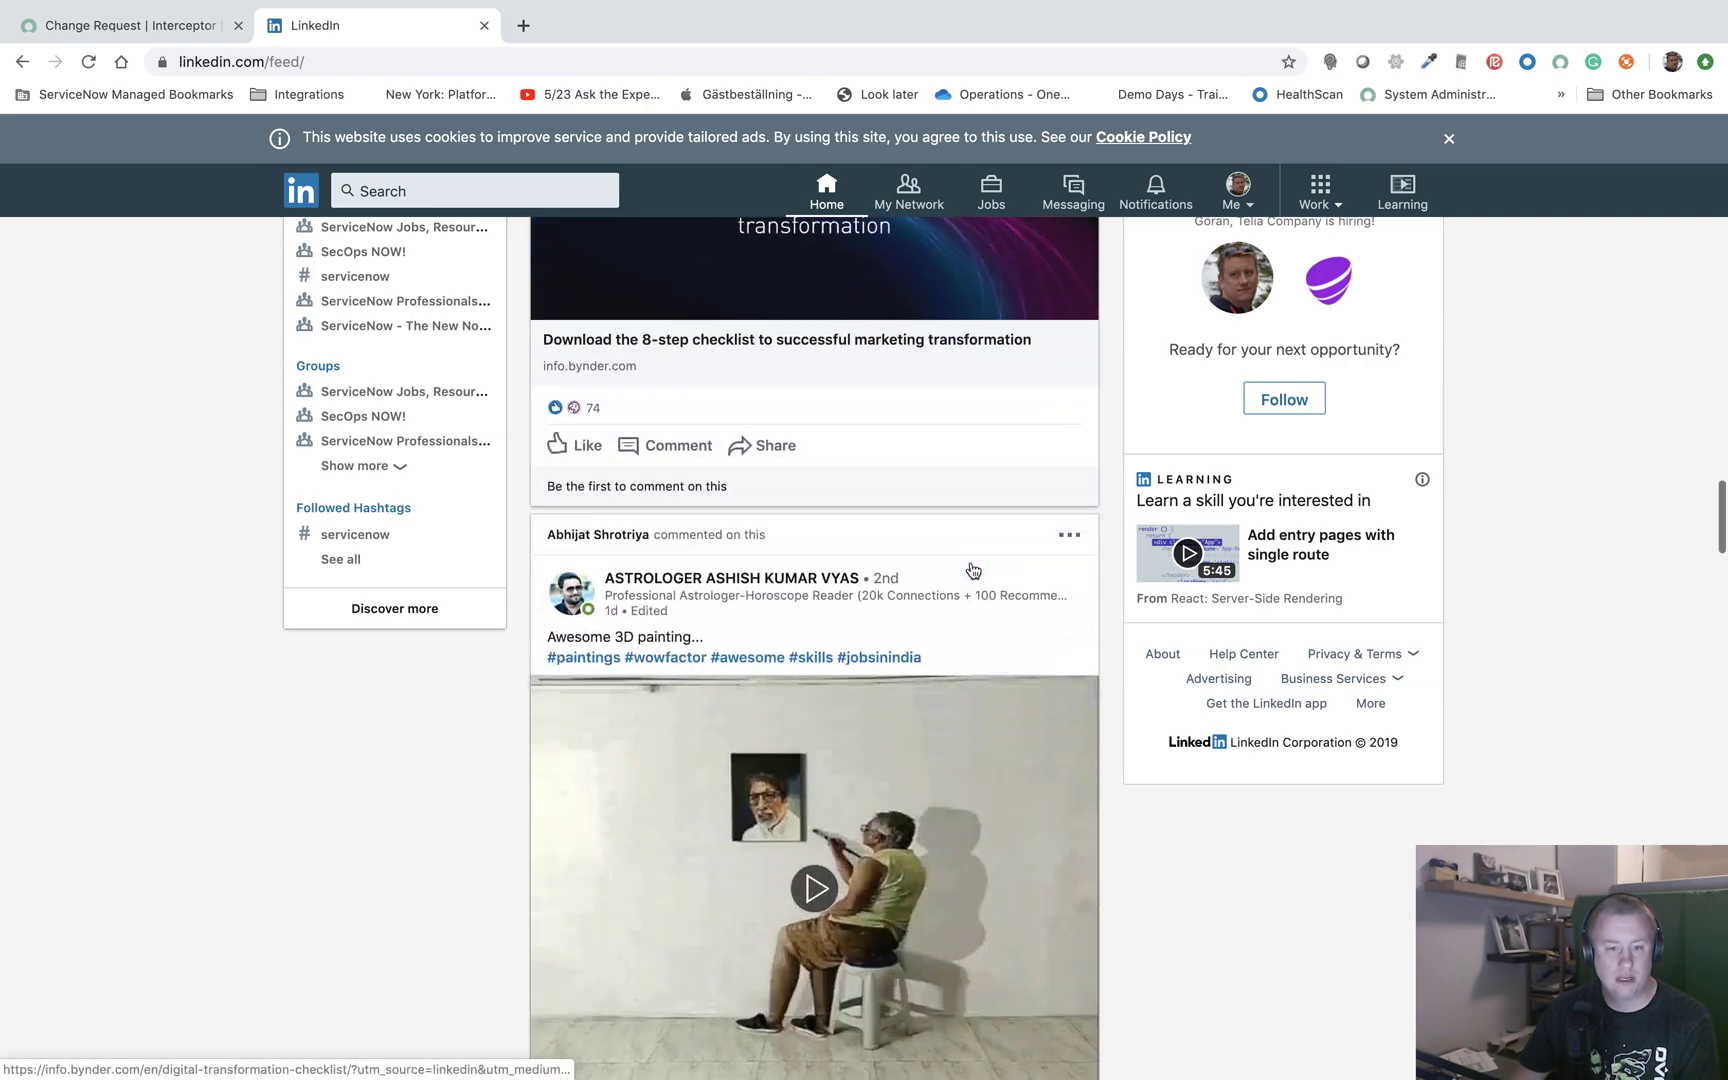
{"action": "scroll", "coordinate": [972, 570], "scroll_direction": "down", "scroll_amount": 10}
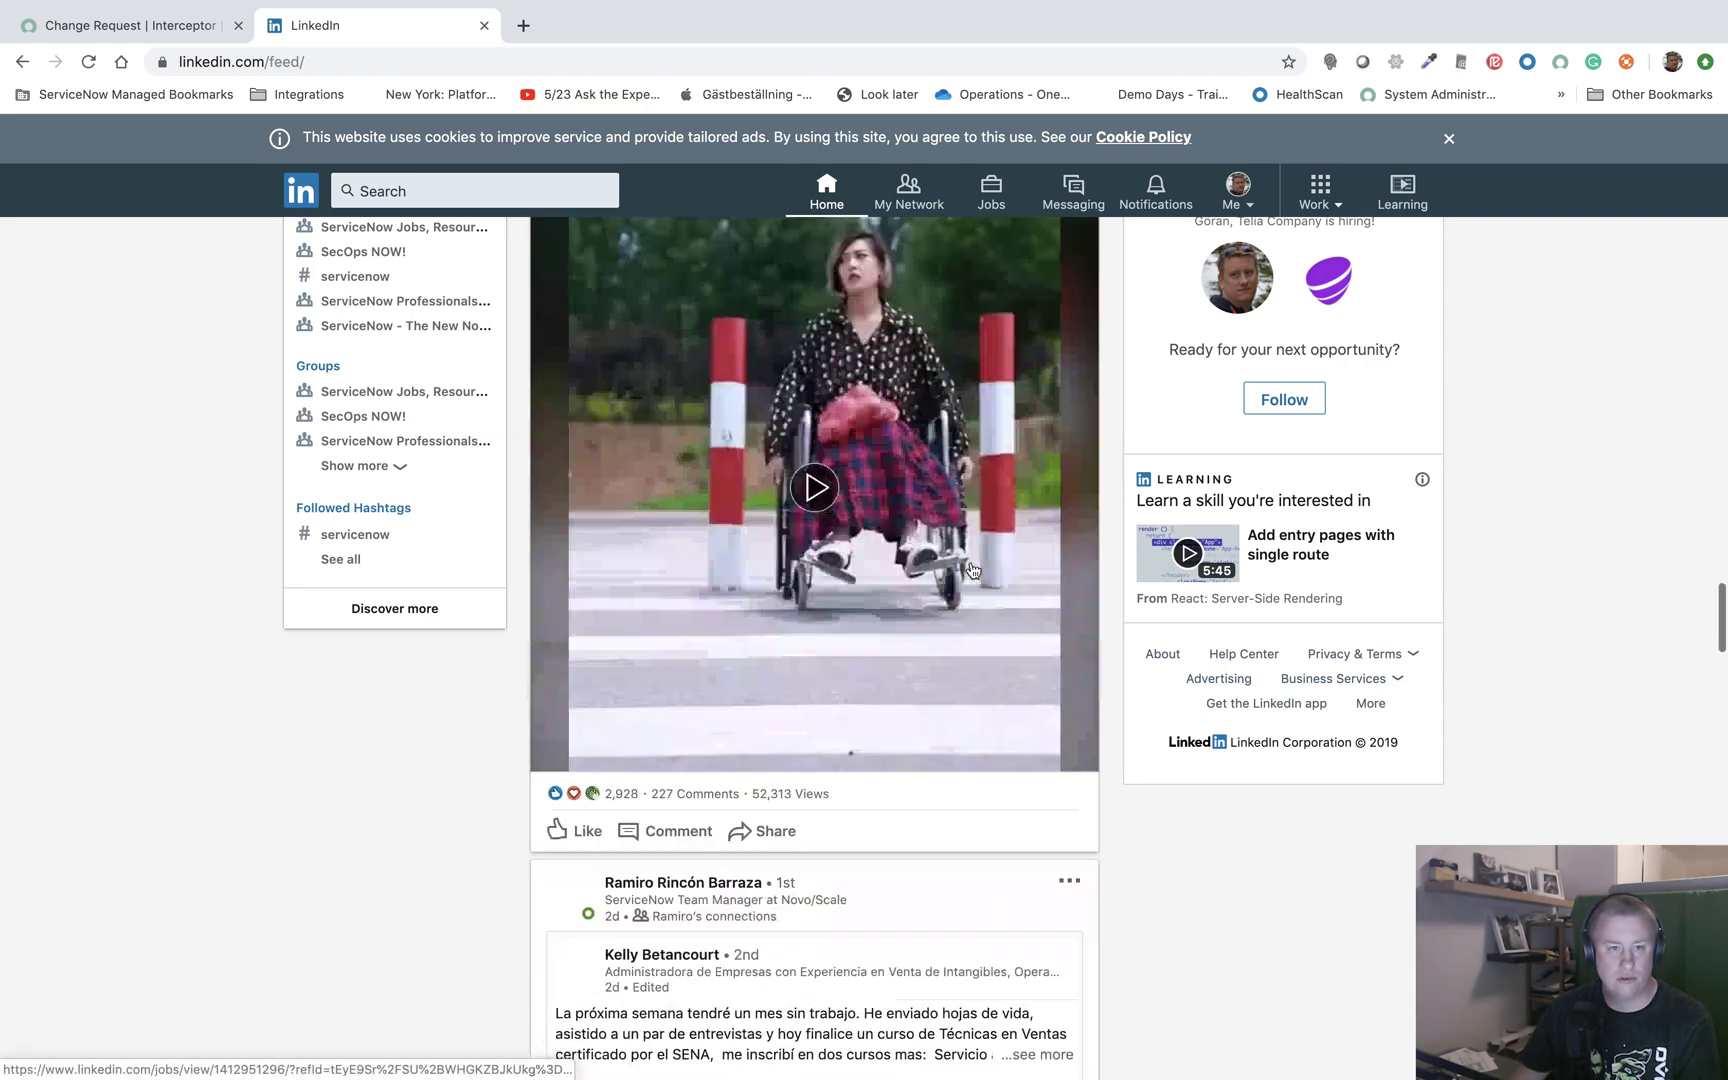
{"action": "scroll", "coordinate": [971, 570], "scroll_direction": "down", "scroll_amount": 12}
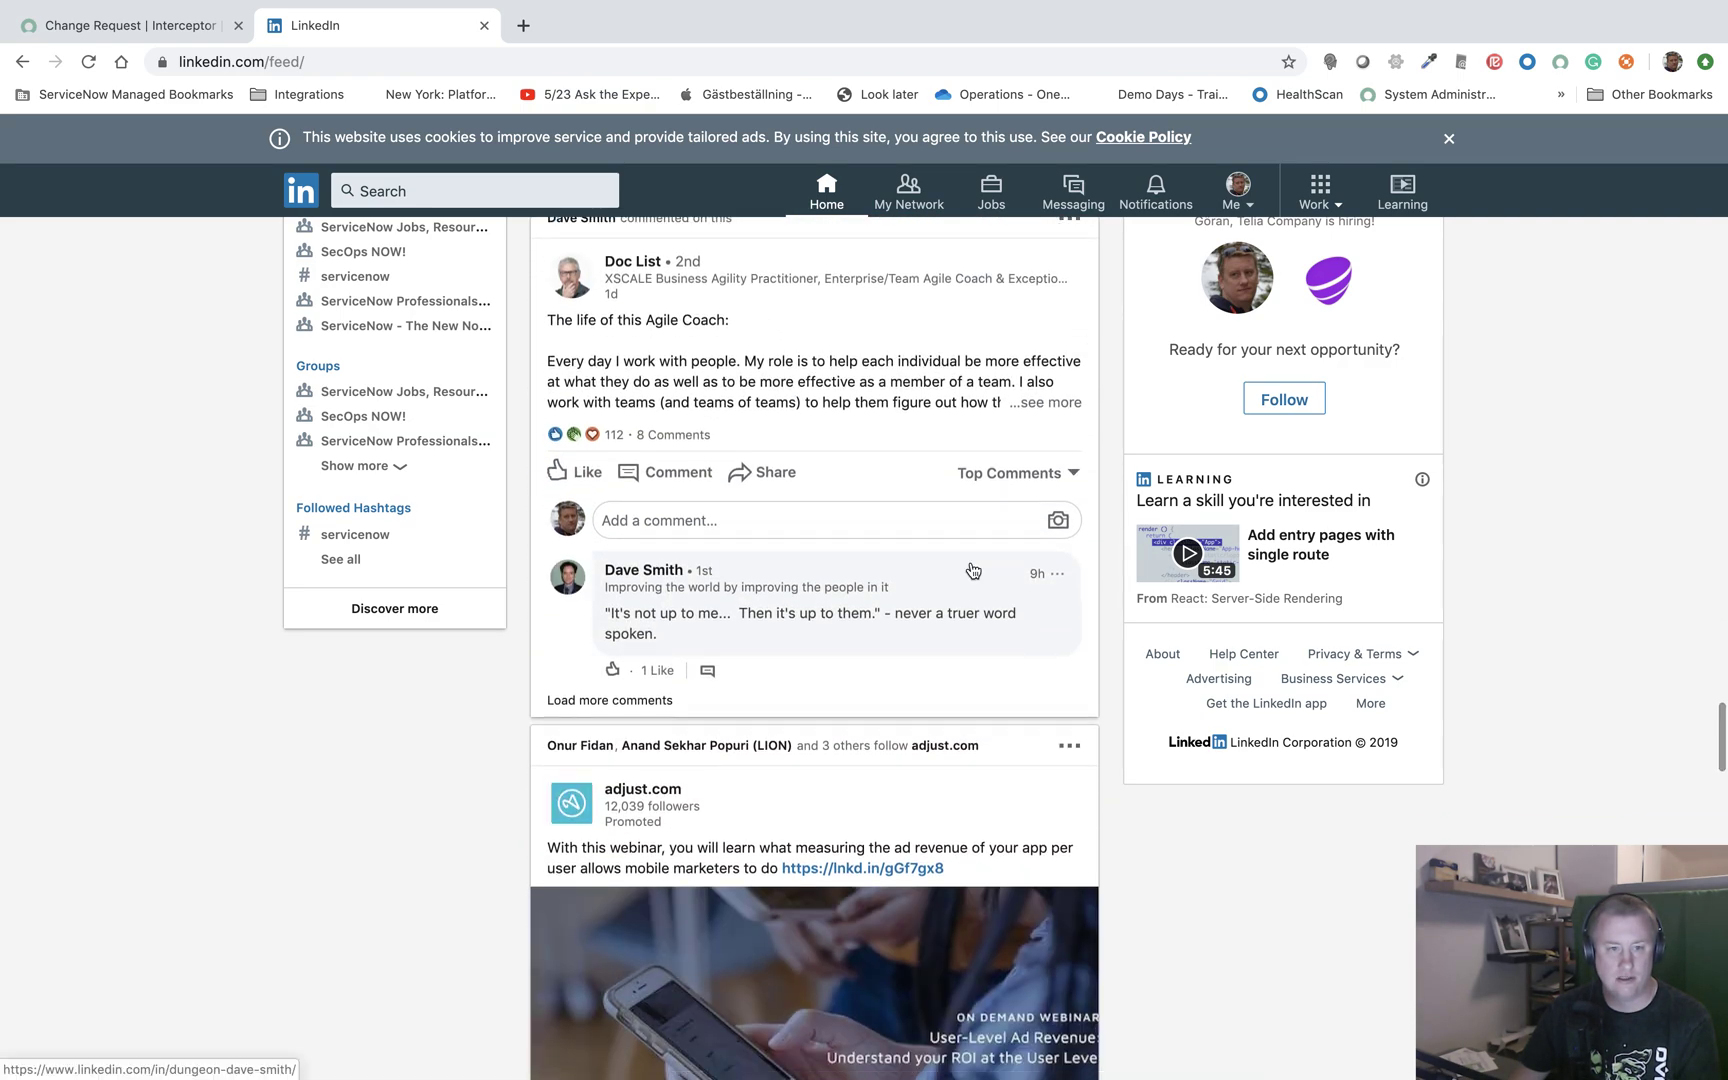
{"action": "scroll", "coordinate": [971, 570], "scroll_direction": "down", "scroll_amount": 12}
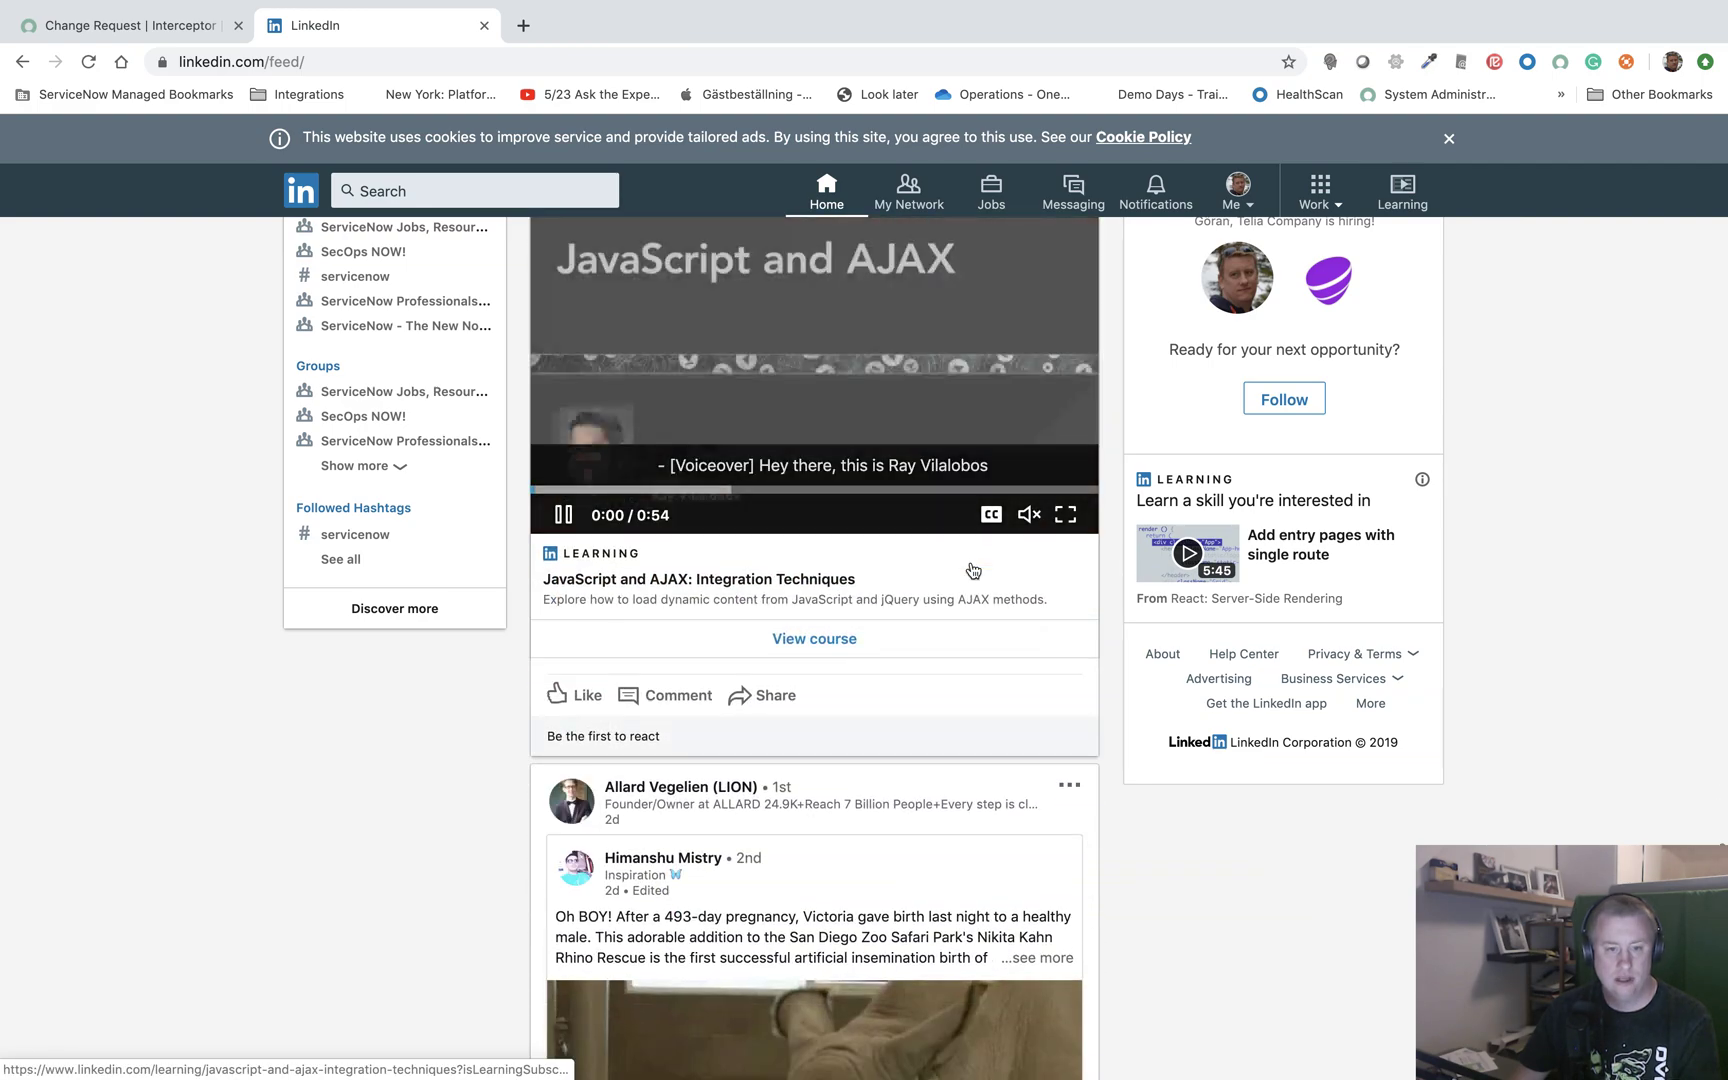
{"action": "scroll", "coordinate": [973, 570], "scroll_direction": "down", "scroll_amount": 12}
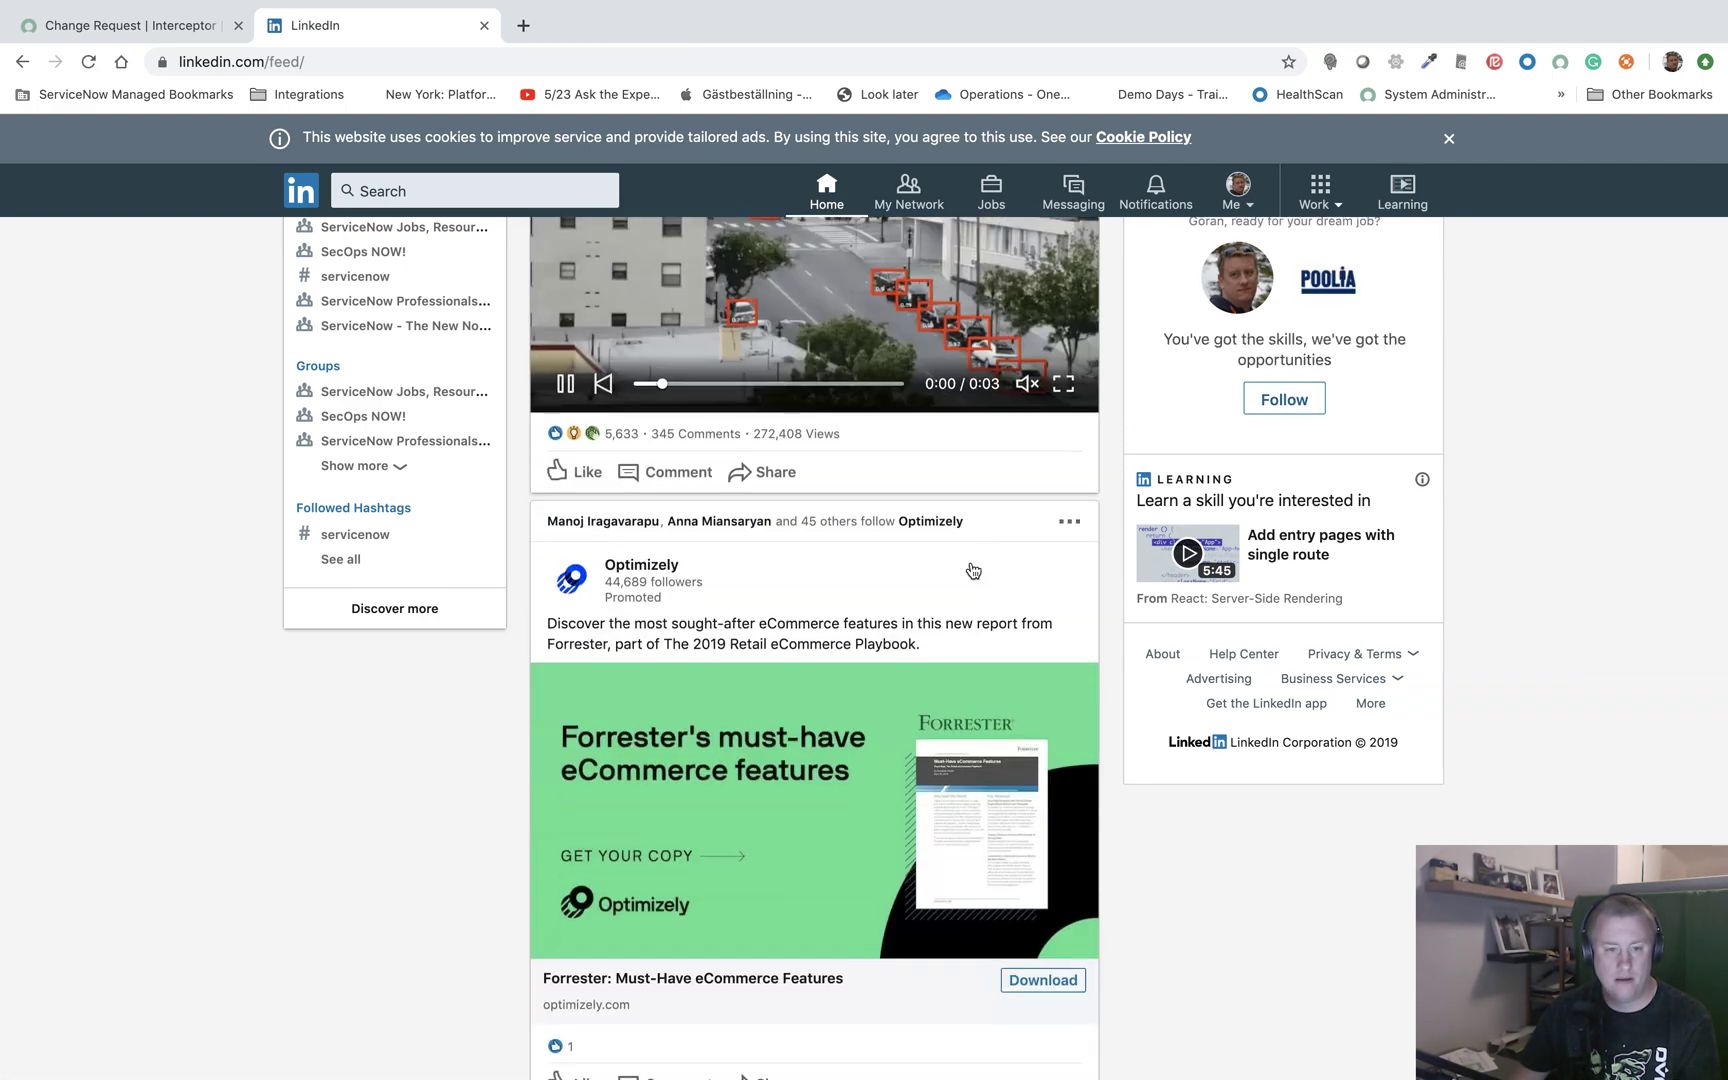
{"action": "scroll", "coordinate": [973, 570], "scroll_direction": "down", "scroll_amount": 5}
{"action": "scroll", "coordinate": [973, 570], "scroll_direction": "down", "scroll_amount": 15}
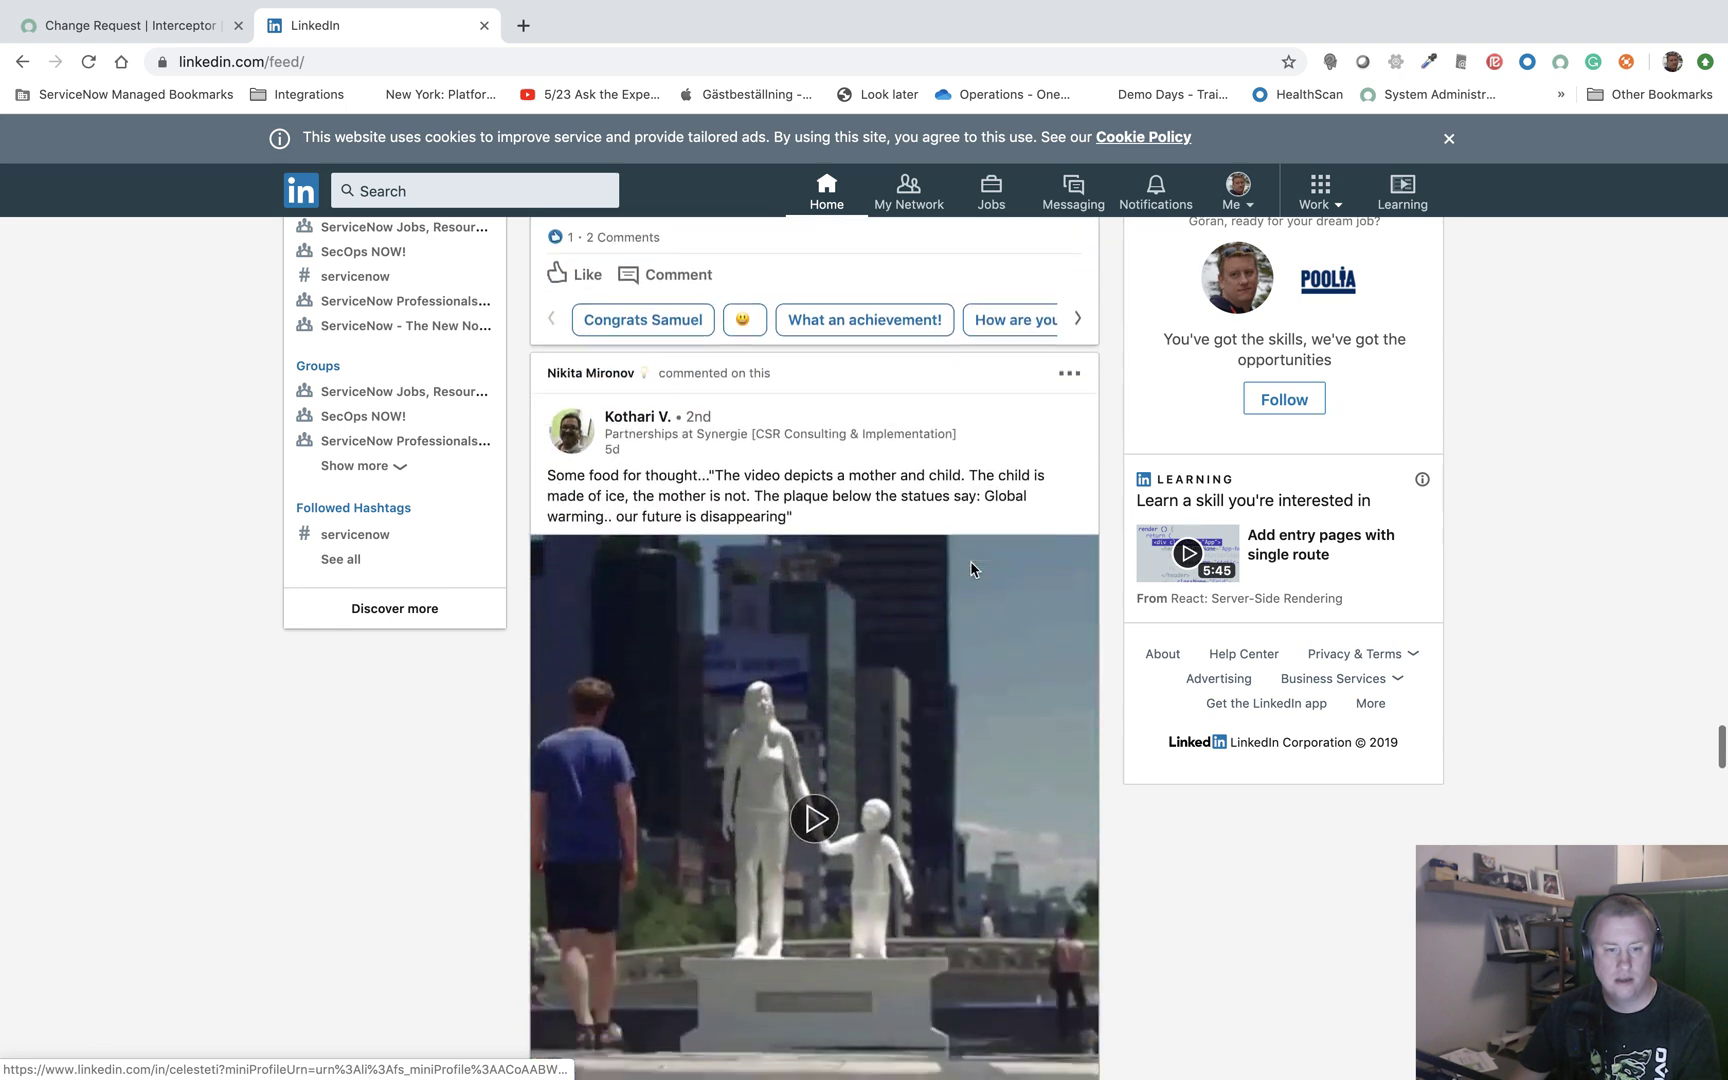
{"action": "scroll", "coordinate": [971, 562], "scroll_direction": "up", "scroll_amount": 2}
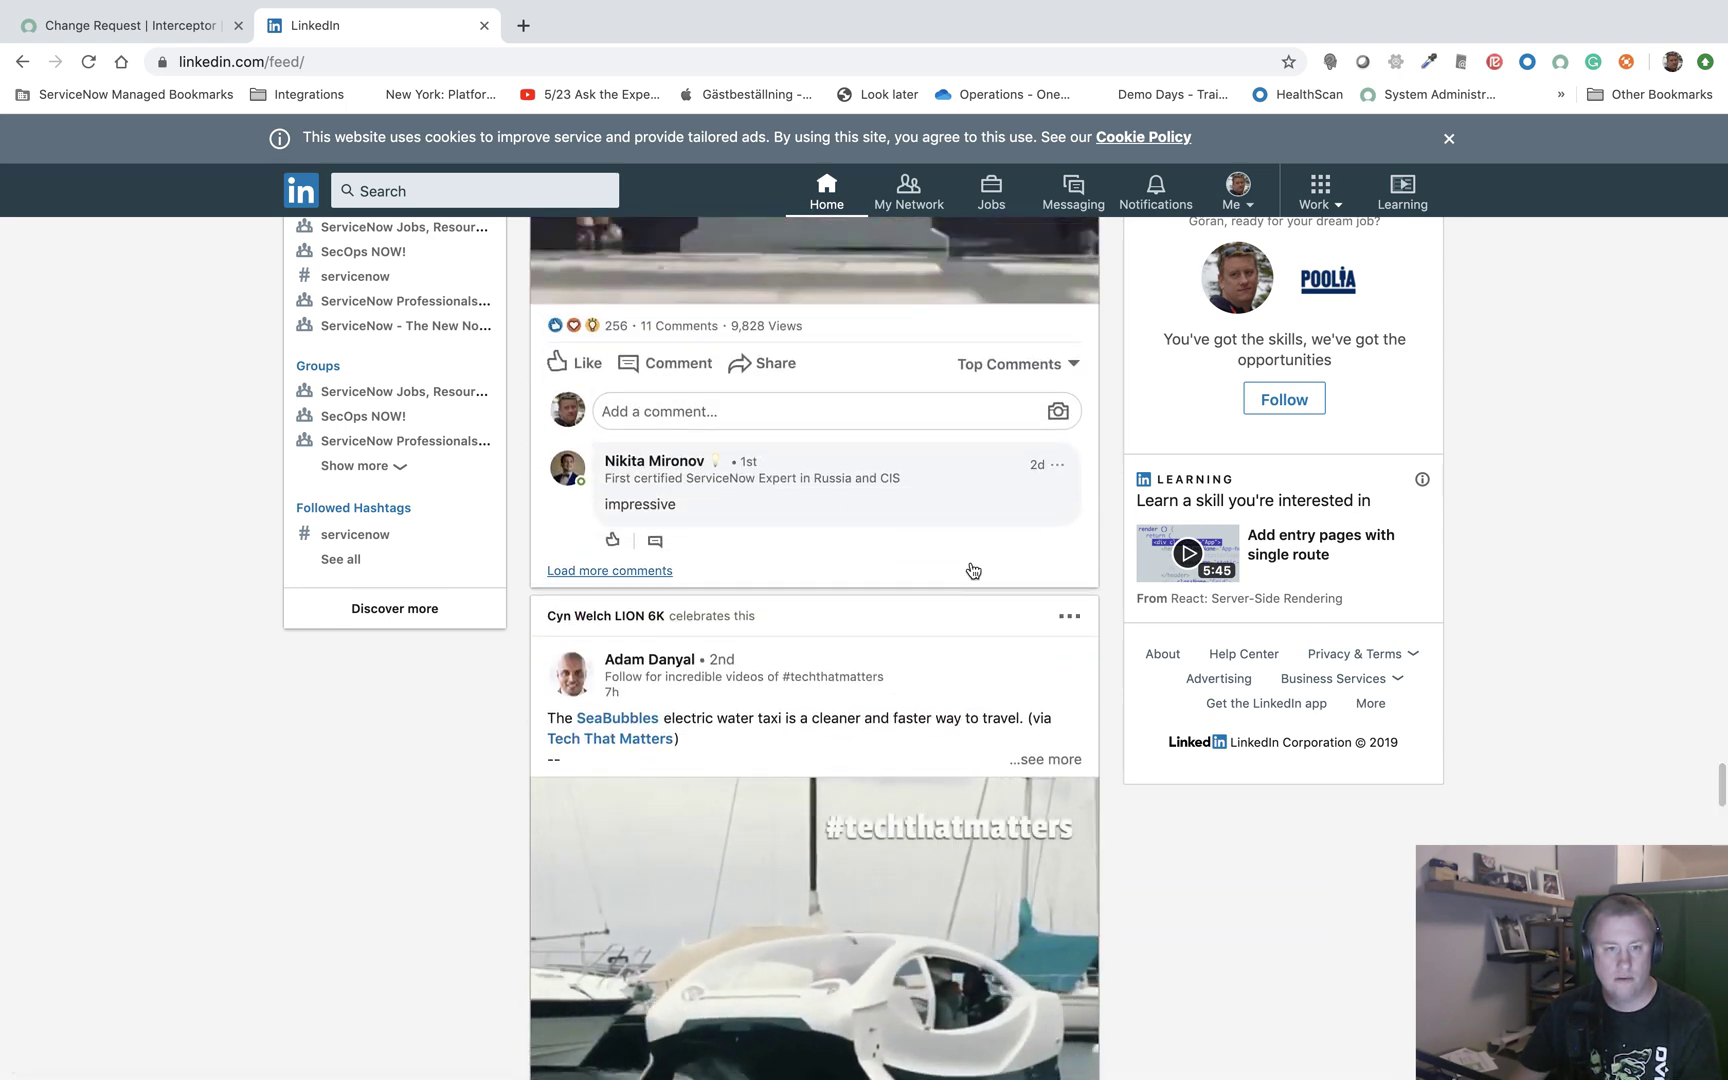
{"action": "scroll", "coordinate": [971, 562], "scroll_direction": "down", "scroll_amount": 14}
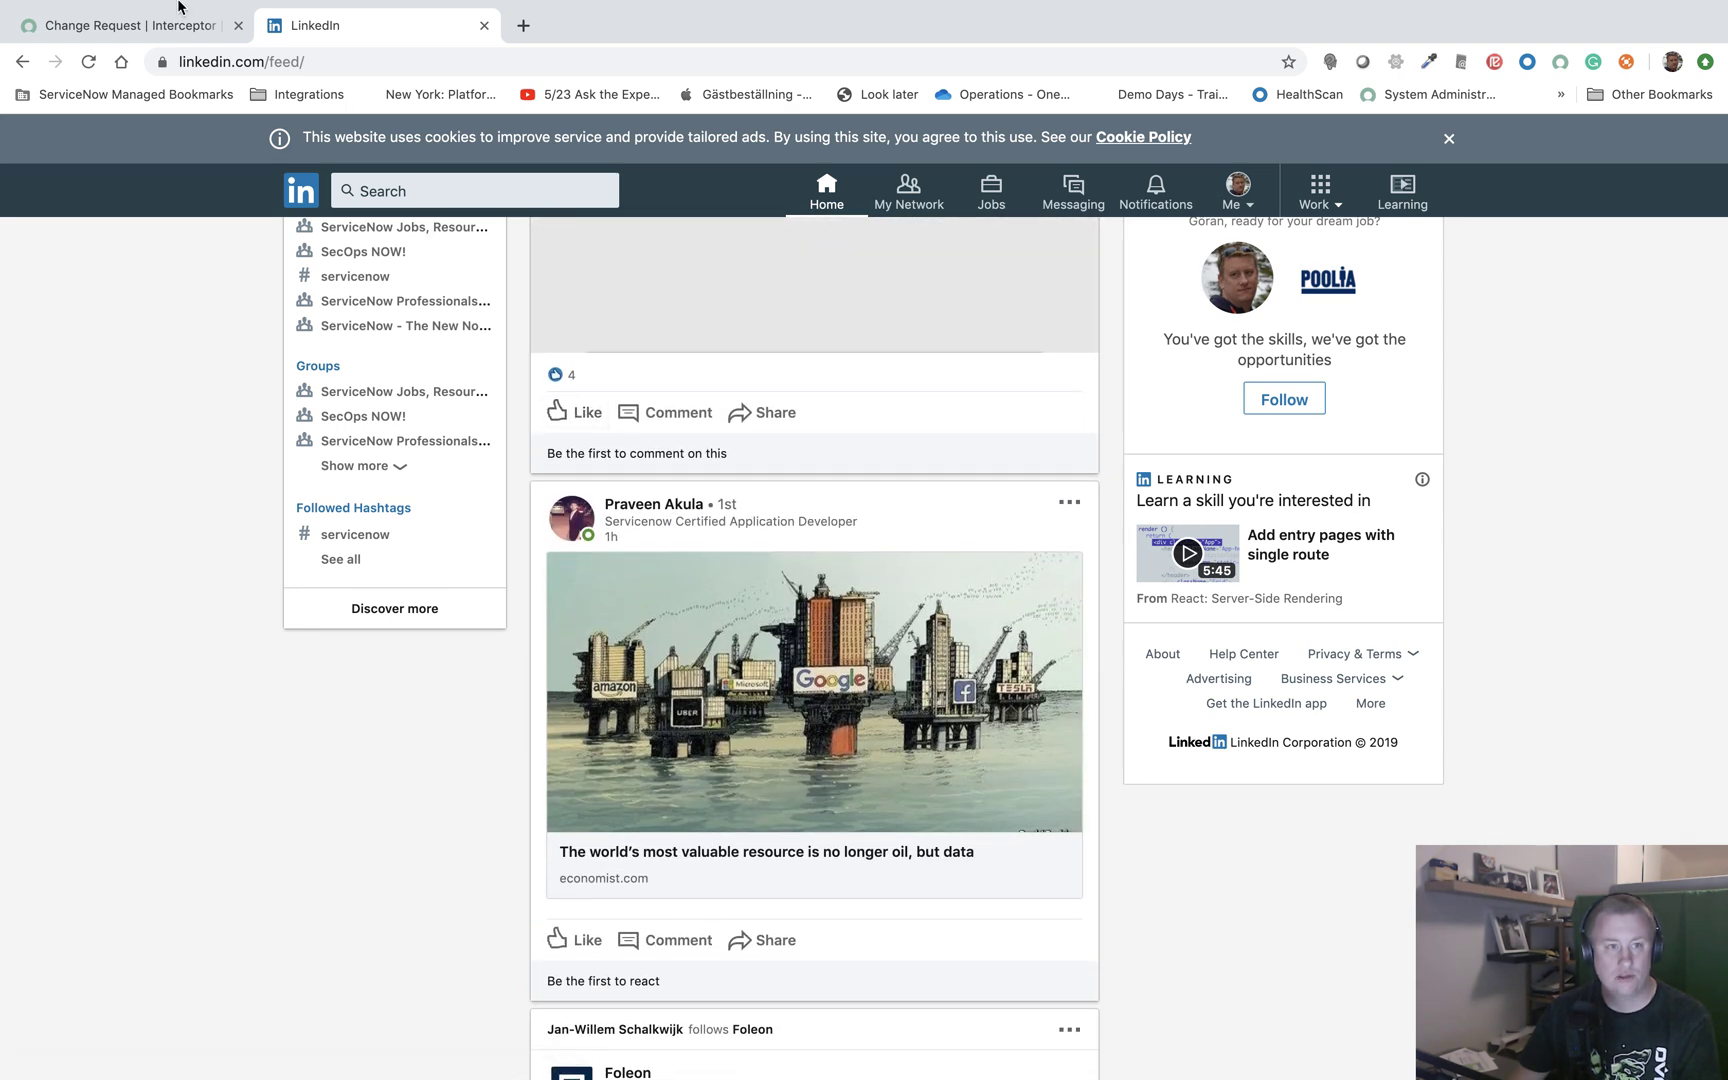
{"action": "left_click", "coordinate": [175, 24]}
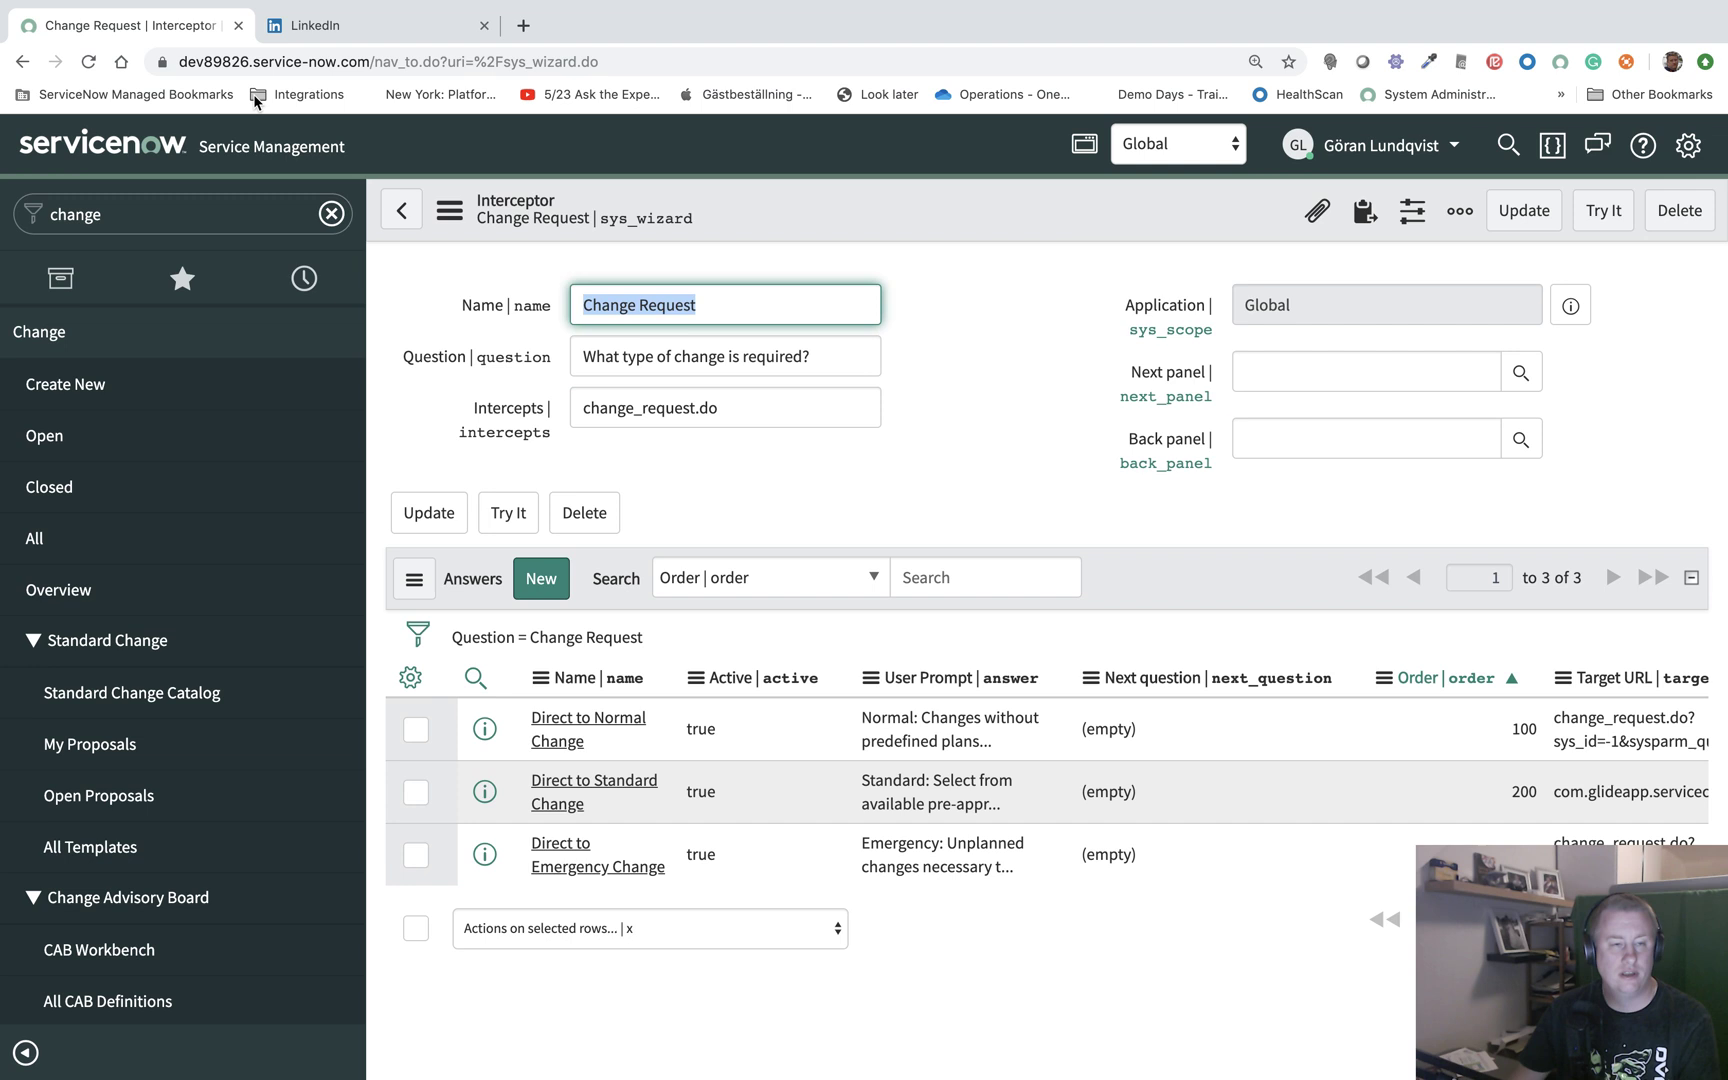
Step: Impersonate the most recent user from the user menu, view their ITIL homepage, then end the impersonation
{"action": "left_click", "coordinate": [1372, 158]}
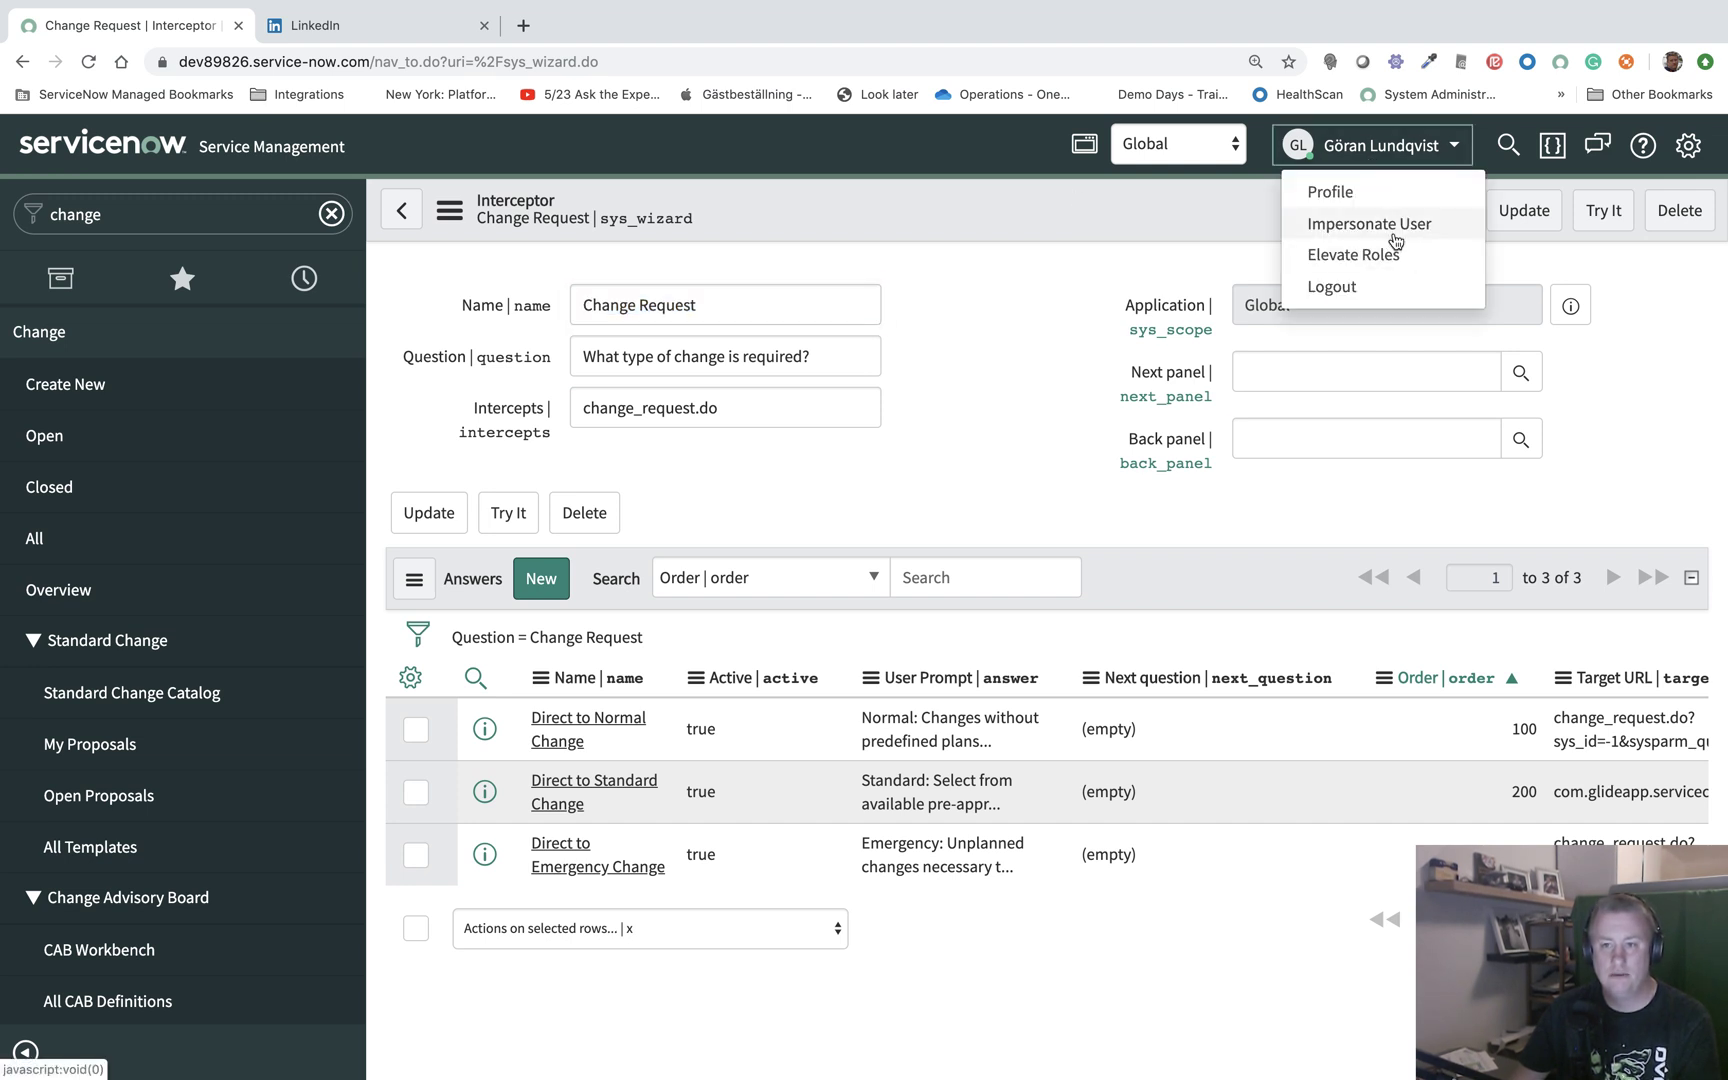
{"action": "left_click", "coordinate": [1396, 230]}
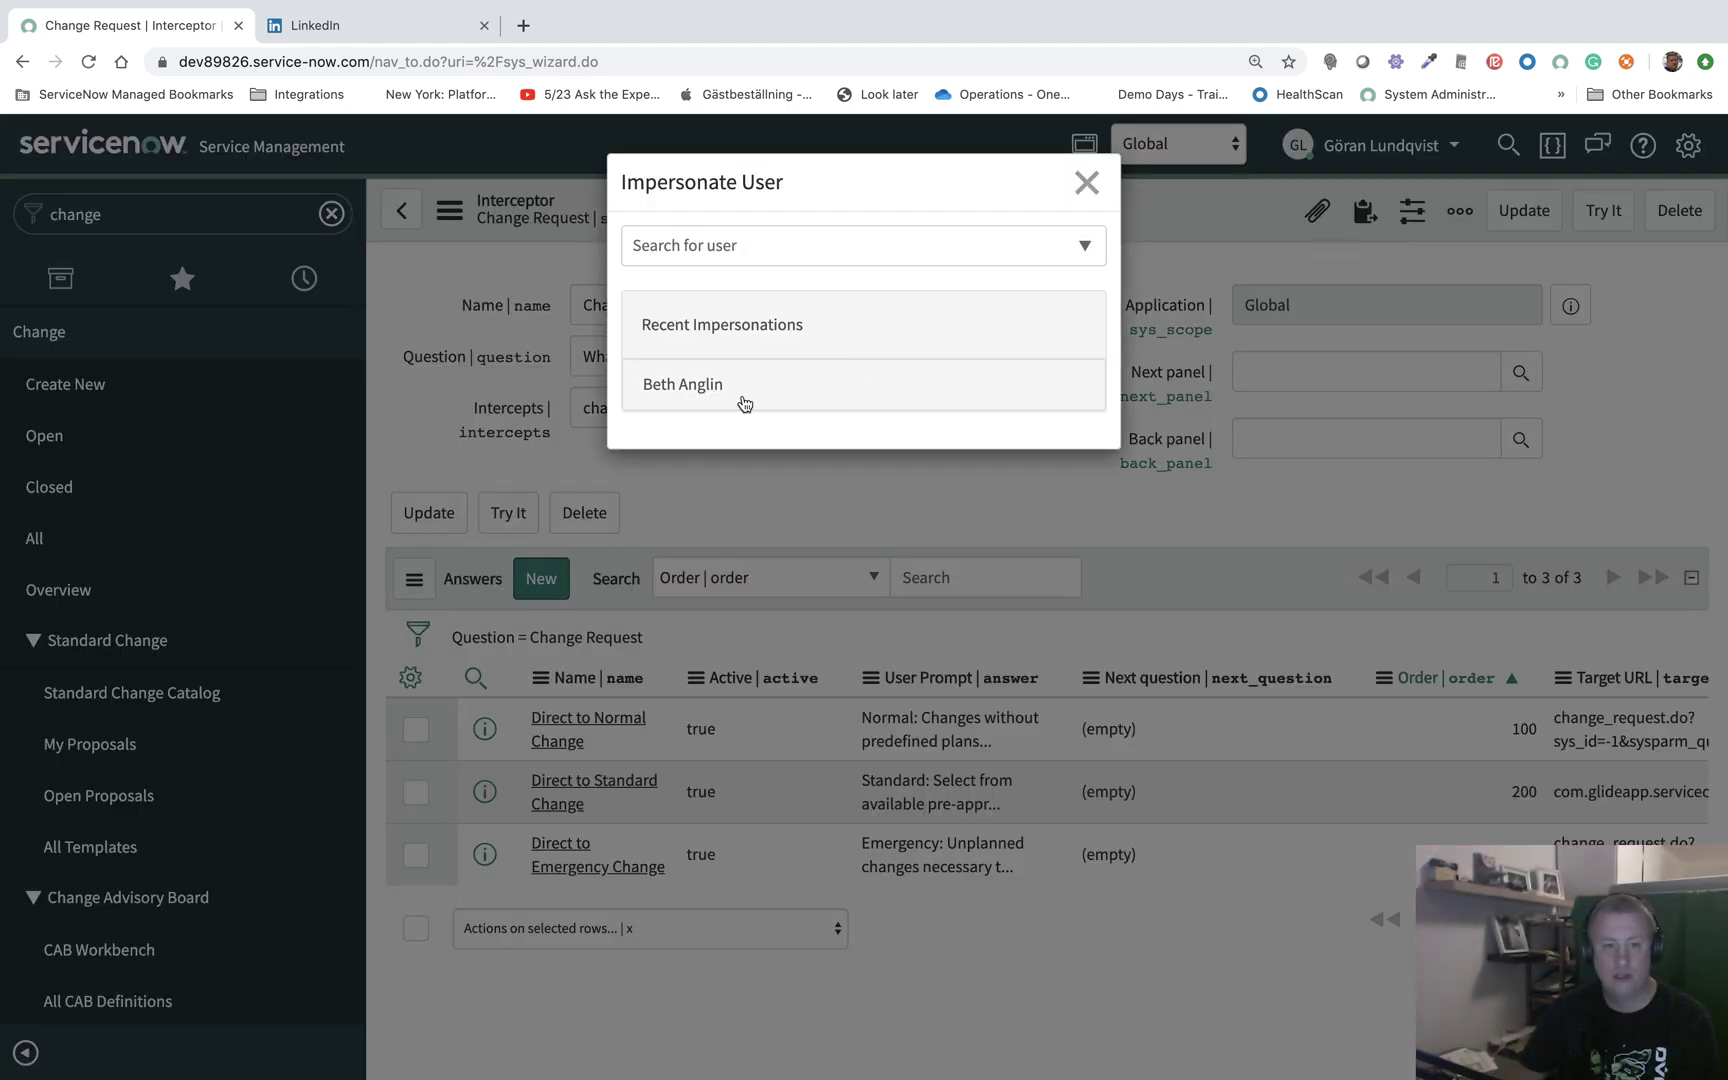
{"action": "left_click", "coordinate": [748, 401]}
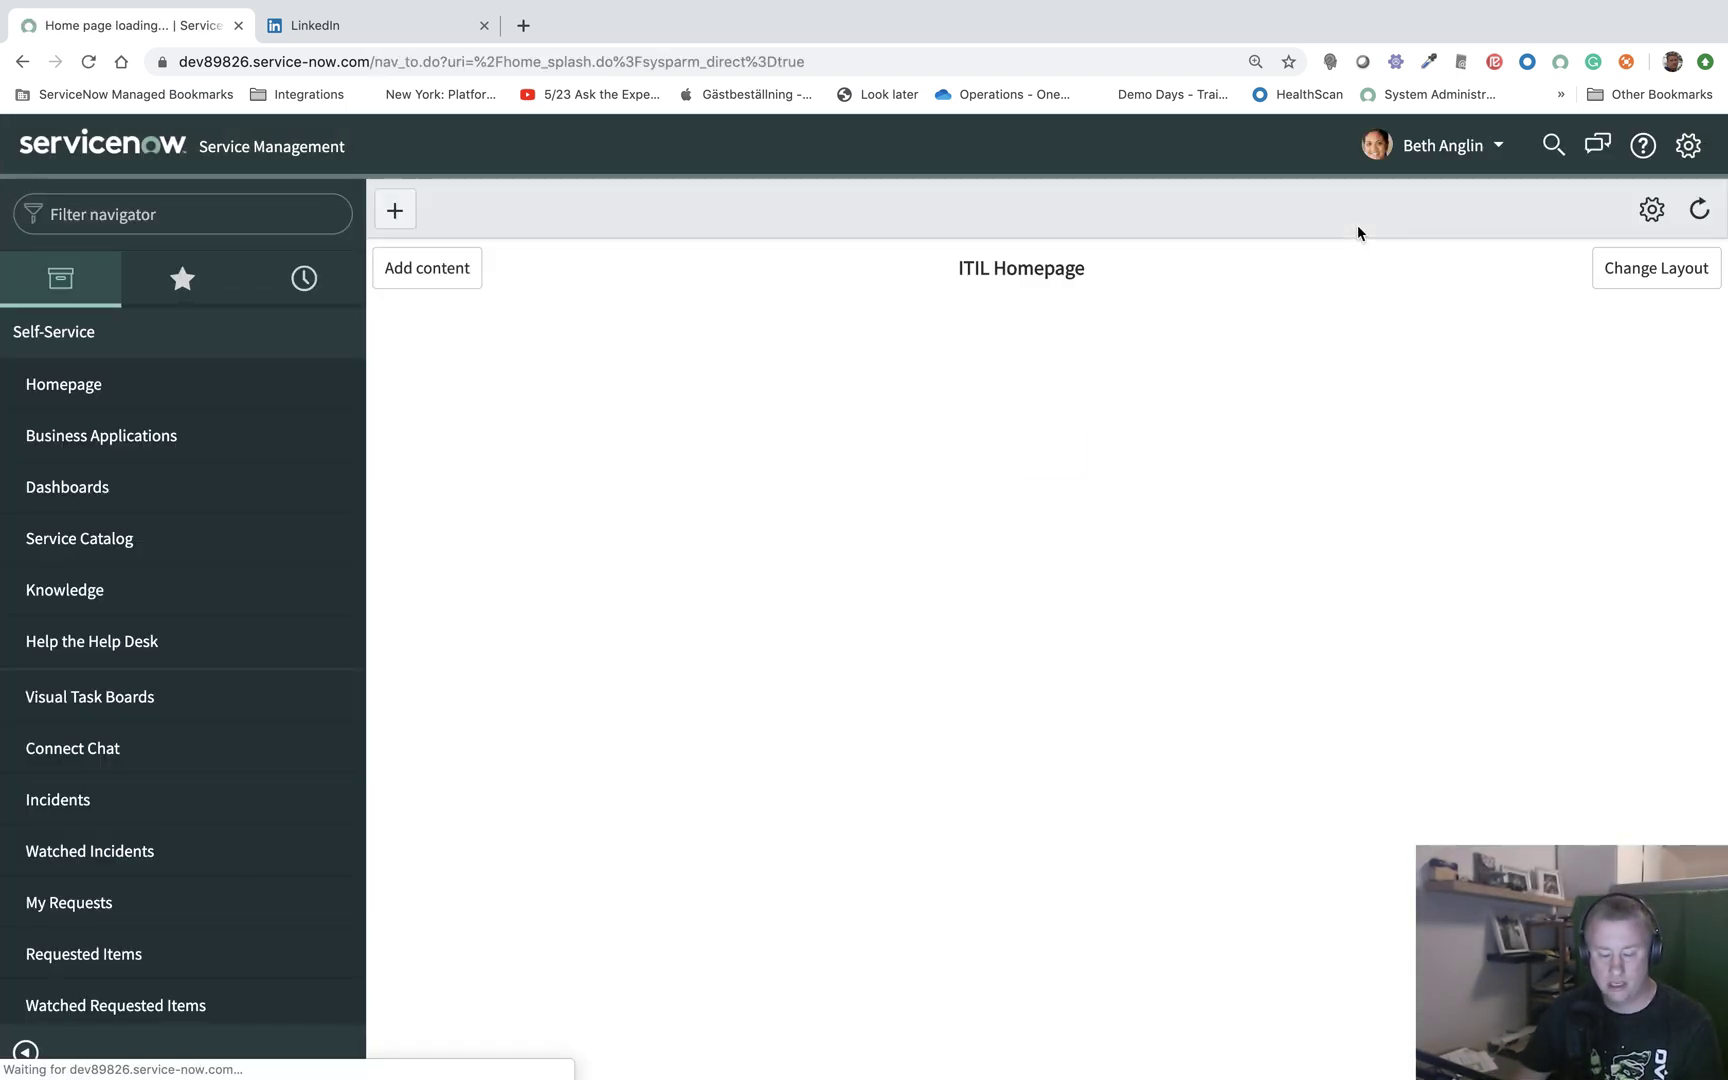
{"action": "left_click", "coordinate": [1455, 147]}
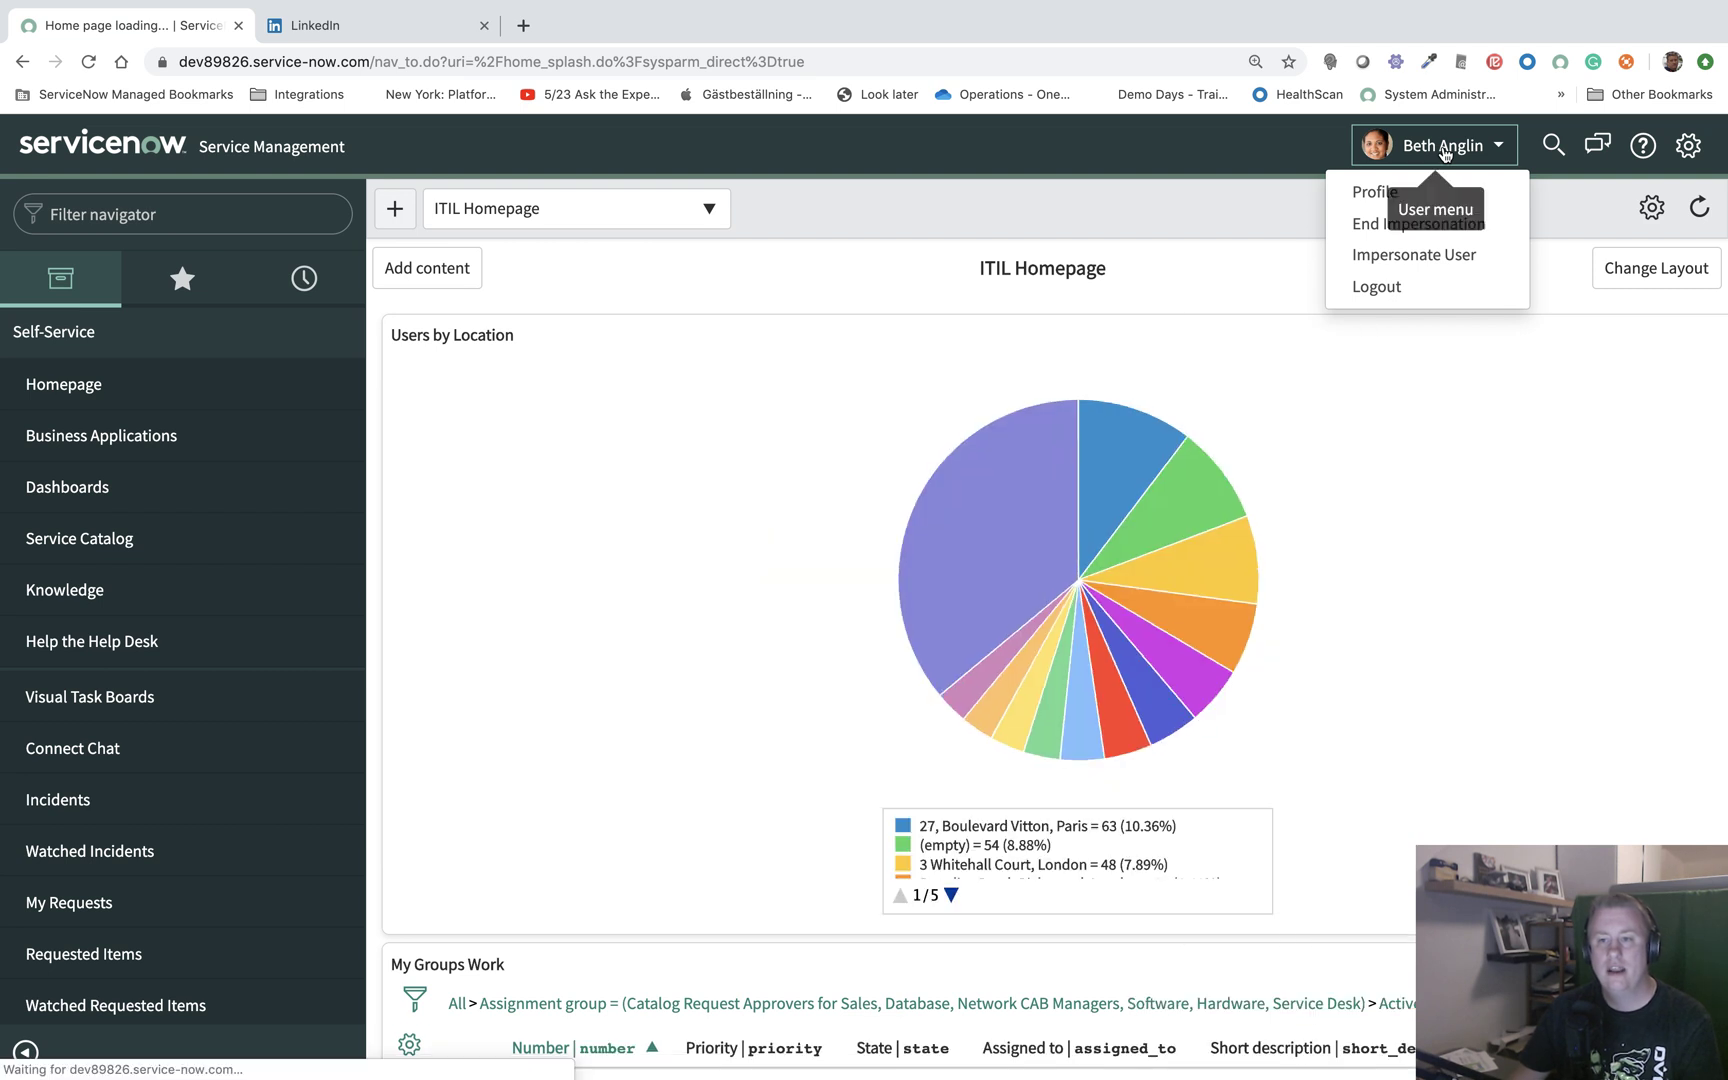
{"action": "left_click", "coordinate": [1399, 226]}
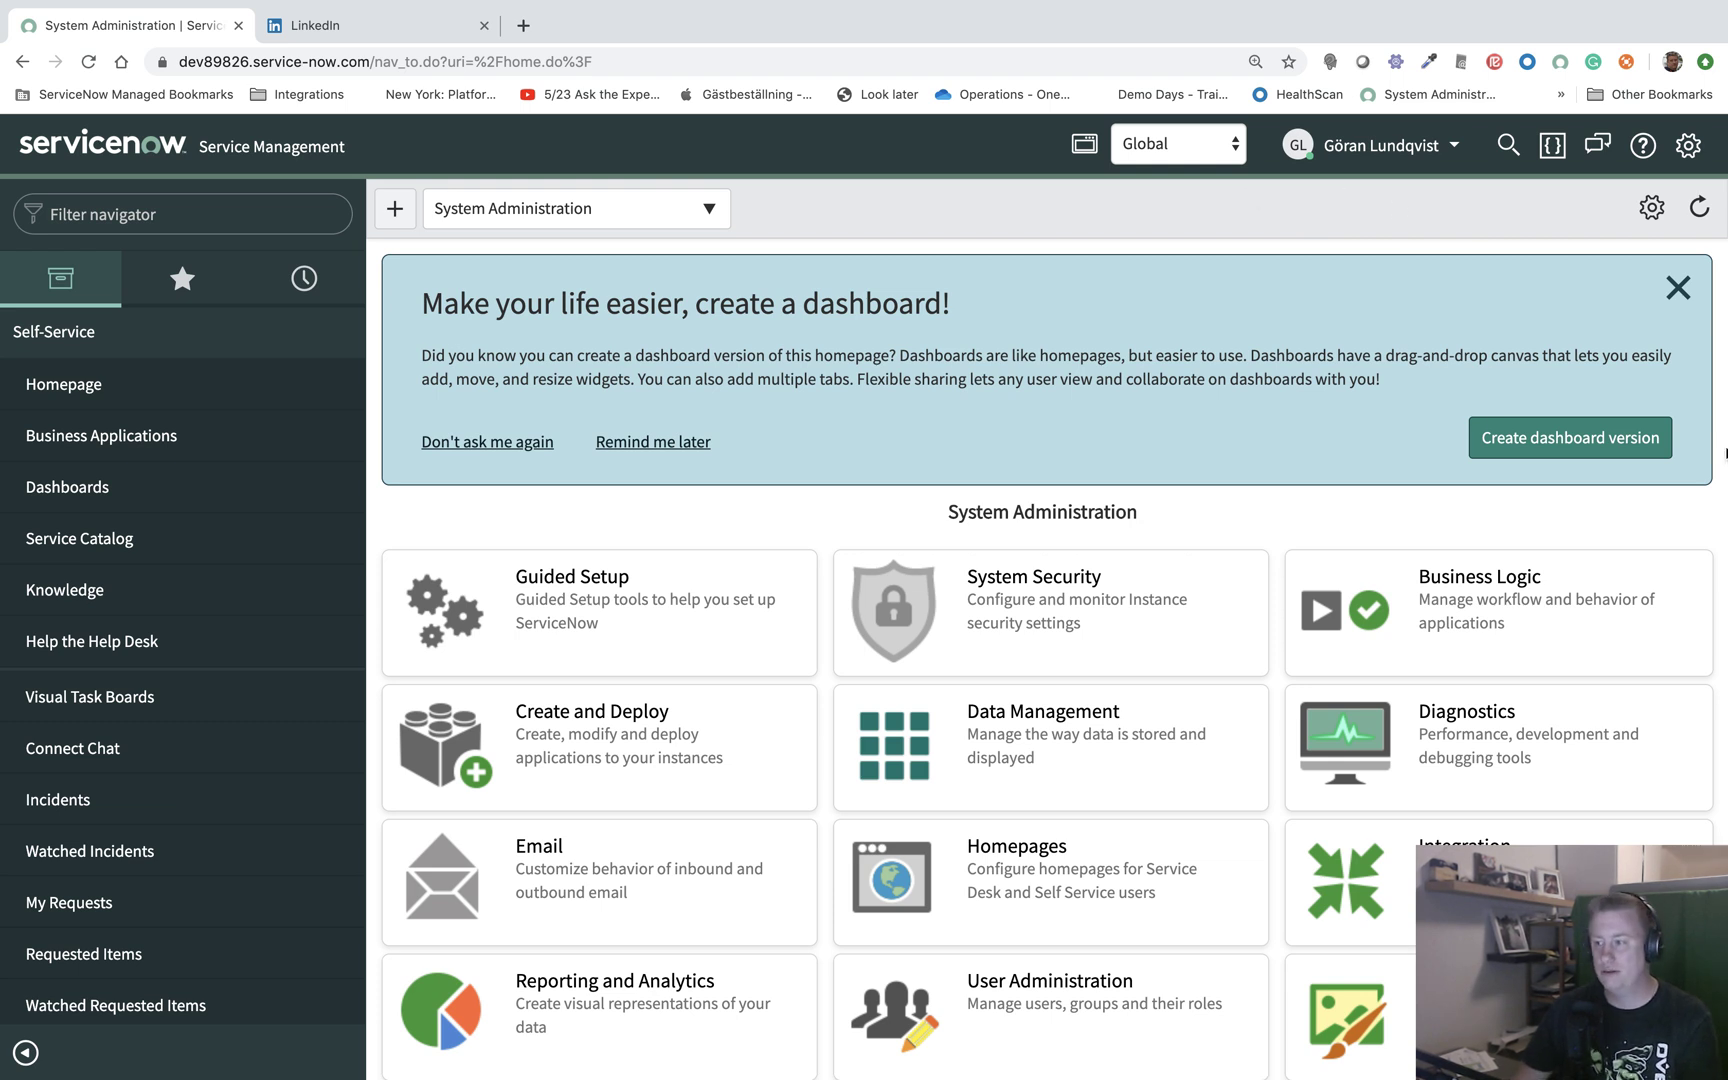
Step: Highlight the text across the System Administration category cards on the admin homepage
{"action": "left_click_drag", "start_coordinate": [1725, 625], "coordinate": [1392, 220]}
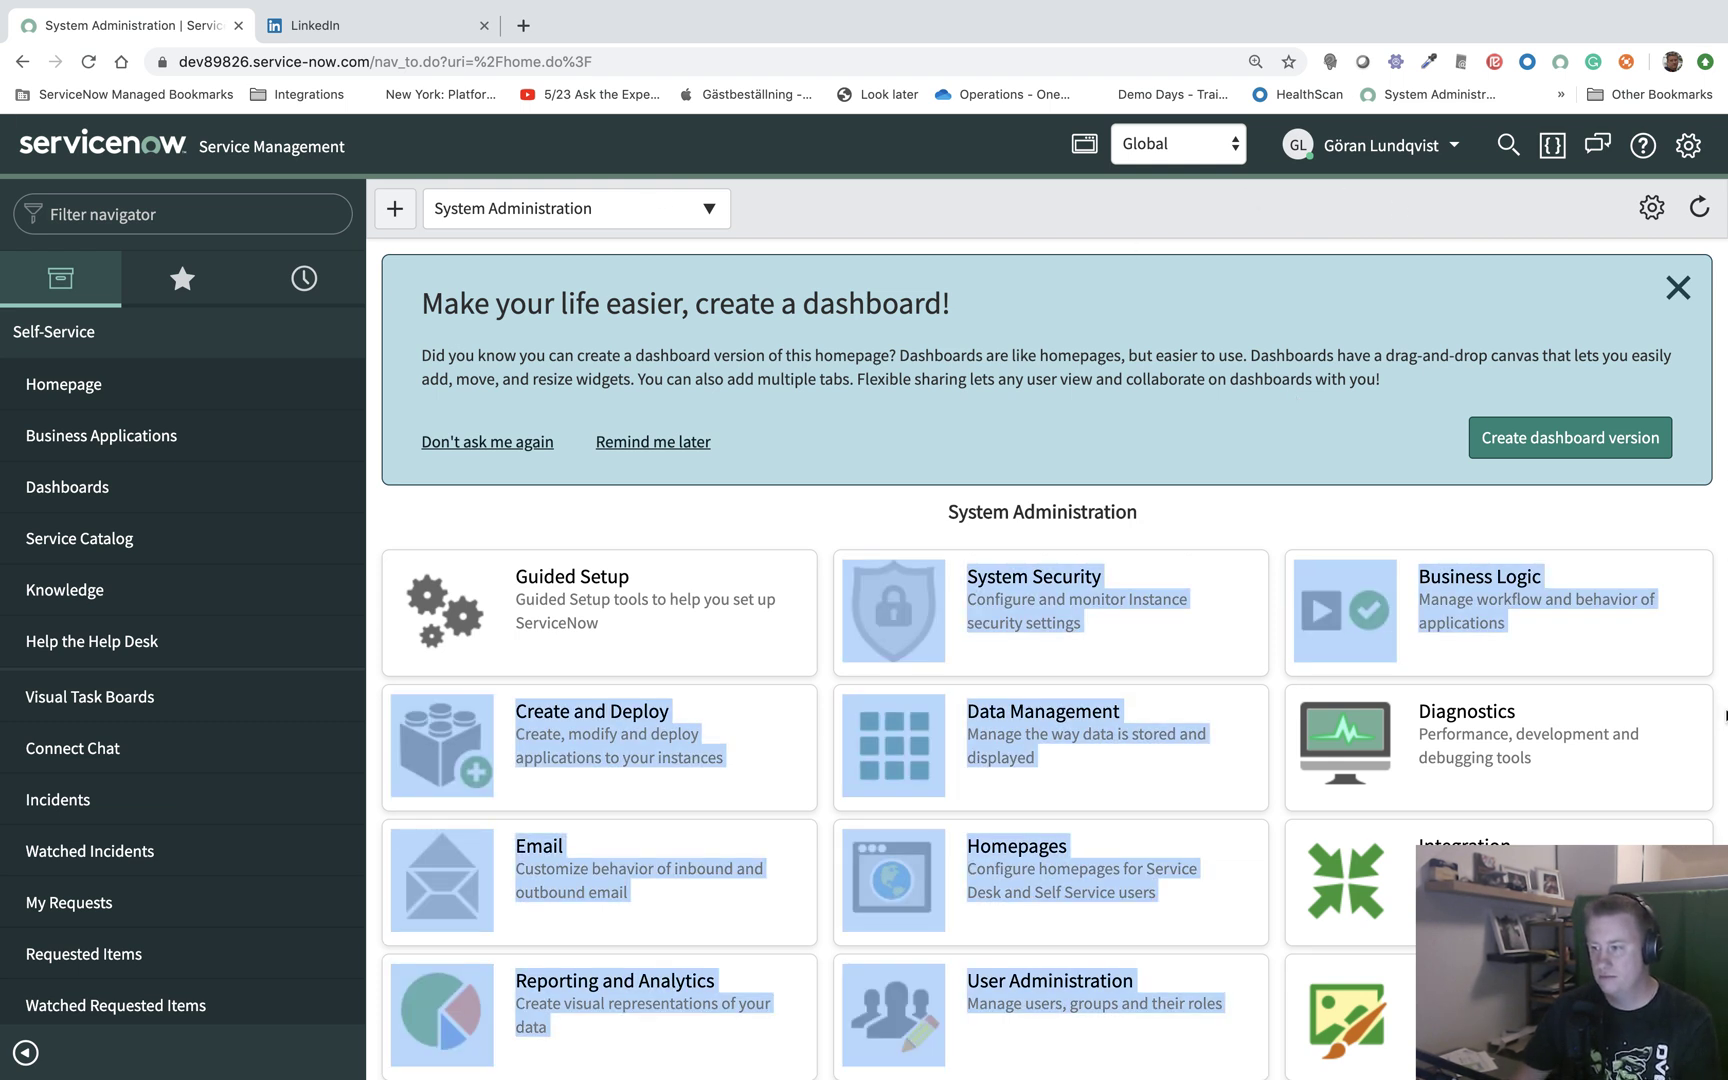